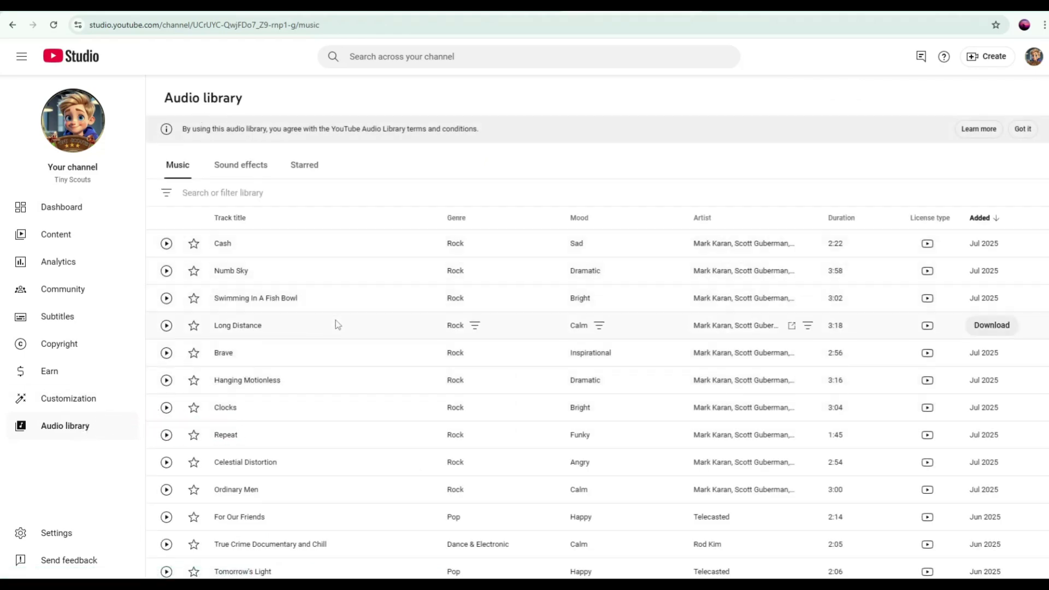
Filter the YouTube Studio audio library by the text 'Nursery Rhyme'
{"action": "scroll", "coordinate": [337, 326], "scroll_direction": "down", "scroll_amount": 3}
{"action": "scroll", "coordinate": [336, 333], "scroll_direction": "down", "scroll_amount": 3}
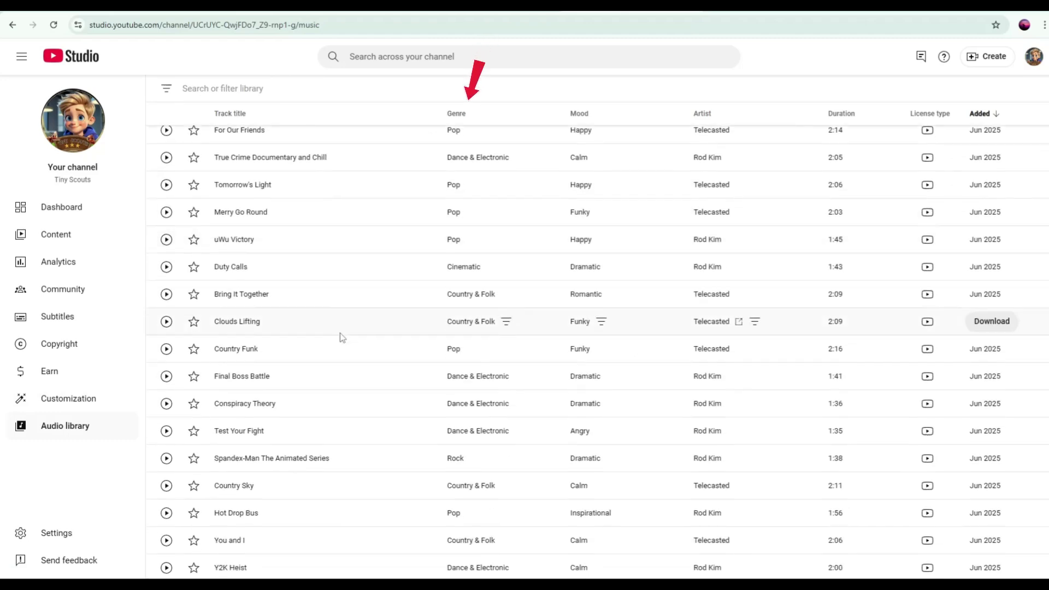
{"action": "scroll", "coordinate": [338, 336], "scroll_direction": "down", "scroll_amount": 3}
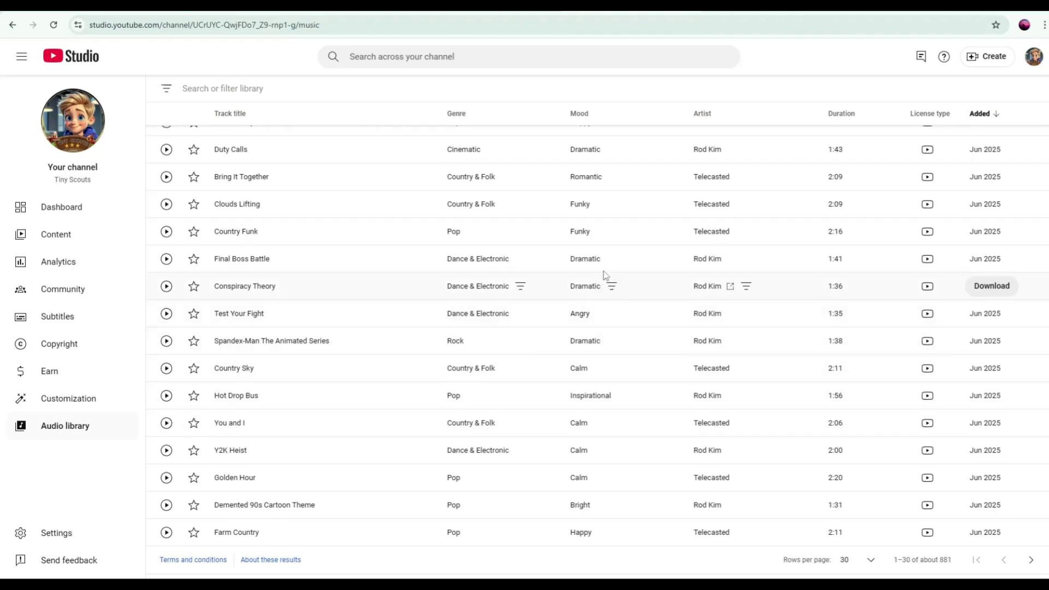
{"action": "scroll", "coordinate": [601, 241], "scroll_direction": "up", "scroll_amount": 6}
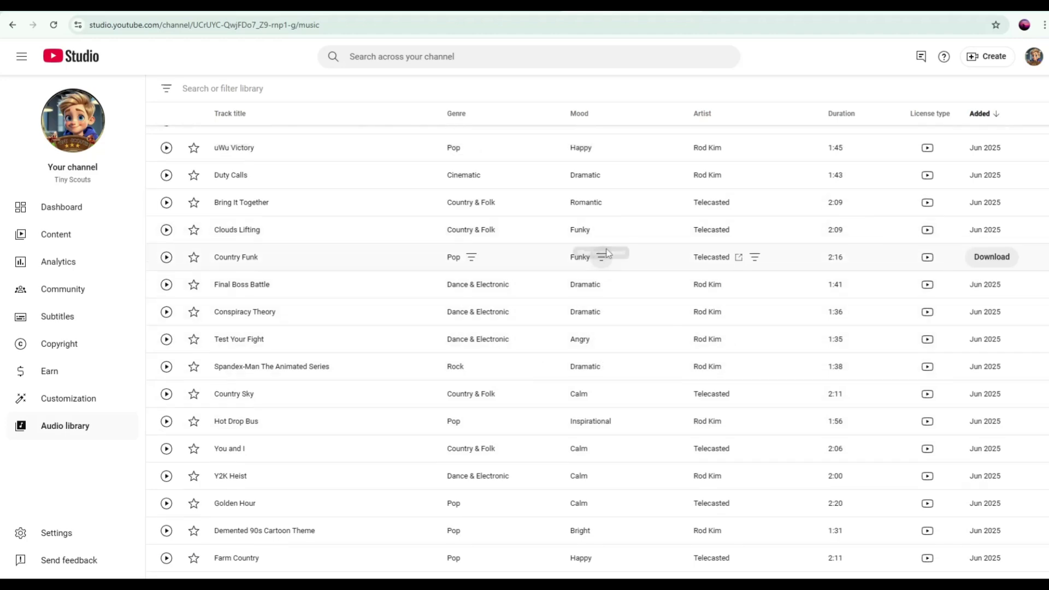
{"action": "scroll", "coordinate": [606, 295], "scroll_direction": "up", "scroll_amount": 3}
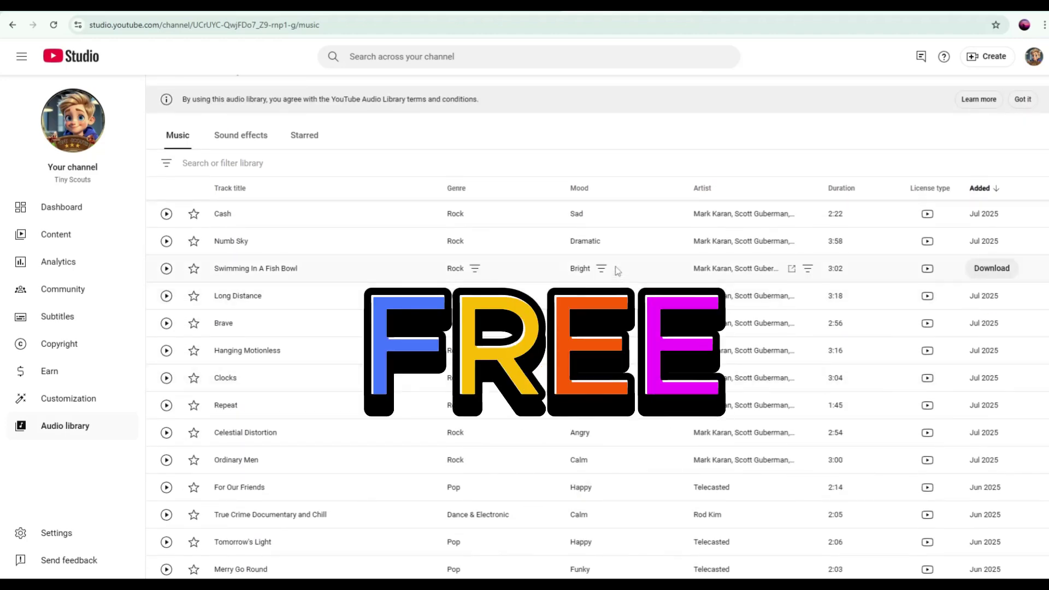
{"action": "scroll", "coordinate": [601, 328], "scroll_direction": "up", "scroll_amount": 1}
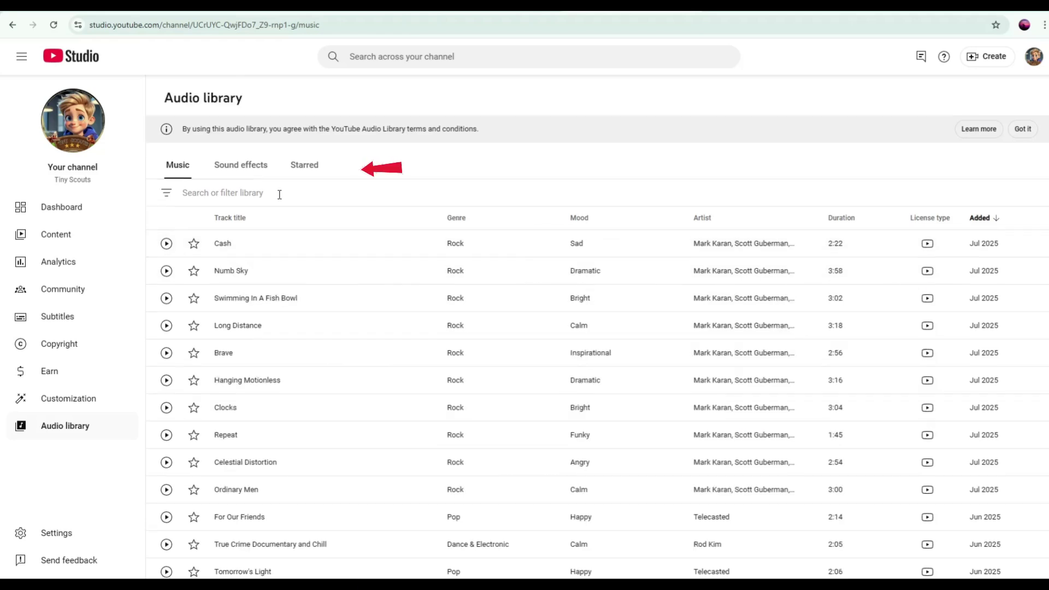
{"action": "left_click", "coordinate": [218, 192]}
{"action": "type", "text": "Nursery"}
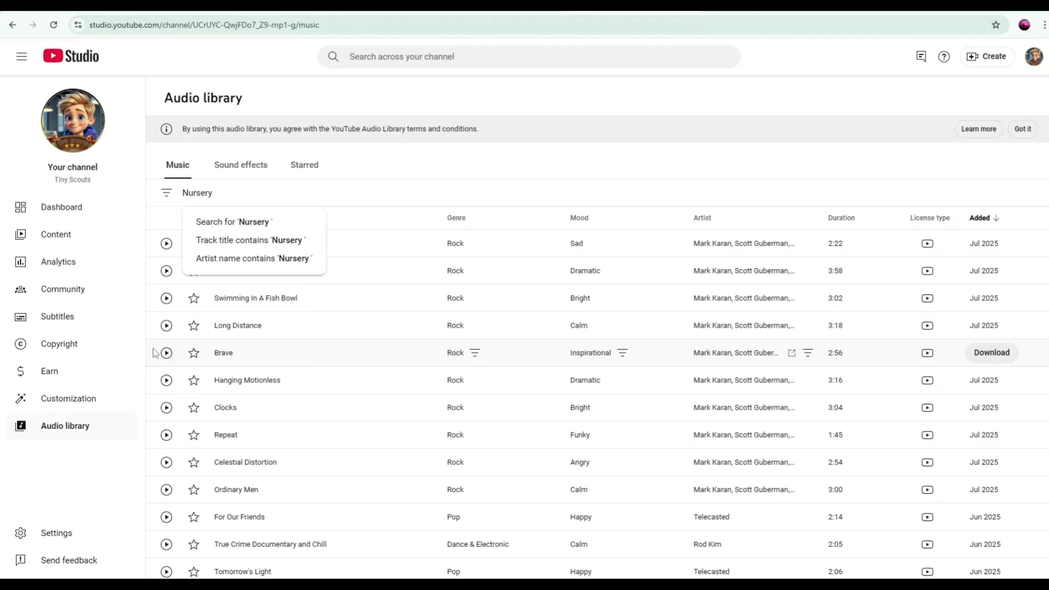
{"action": "type", "text": " Rhyme"}
{"action": "key", "text": "Return"}
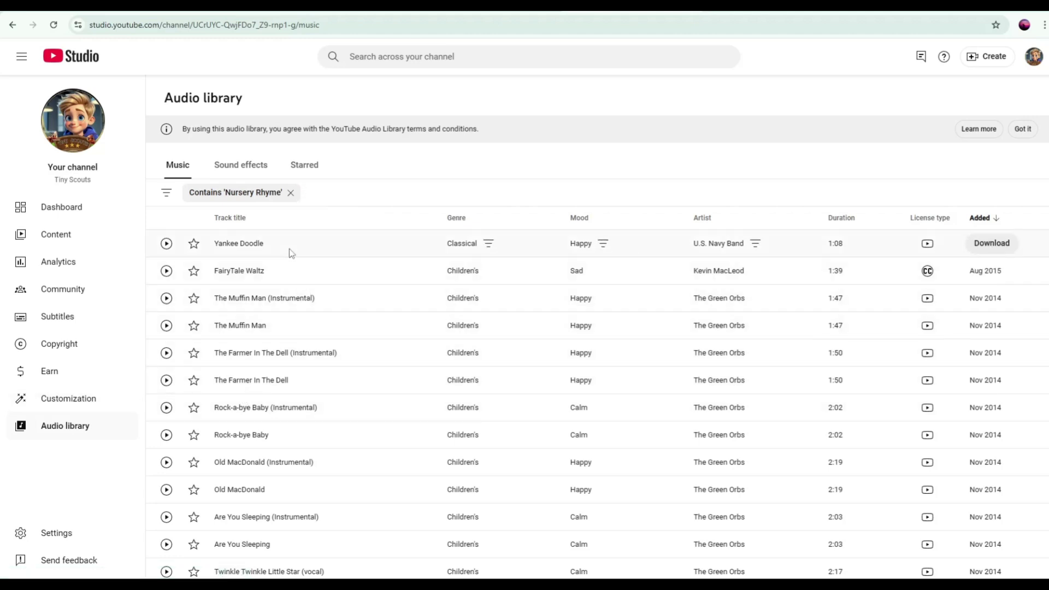
Preview The Farmer In The Dell, Old MacDonald and Mary Had A Little Lamb (vocal)
{"action": "scroll", "coordinate": [299, 251], "scroll_direction": "down", "scroll_amount": 2}
{"action": "left_click", "coordinate": [166, 284]}
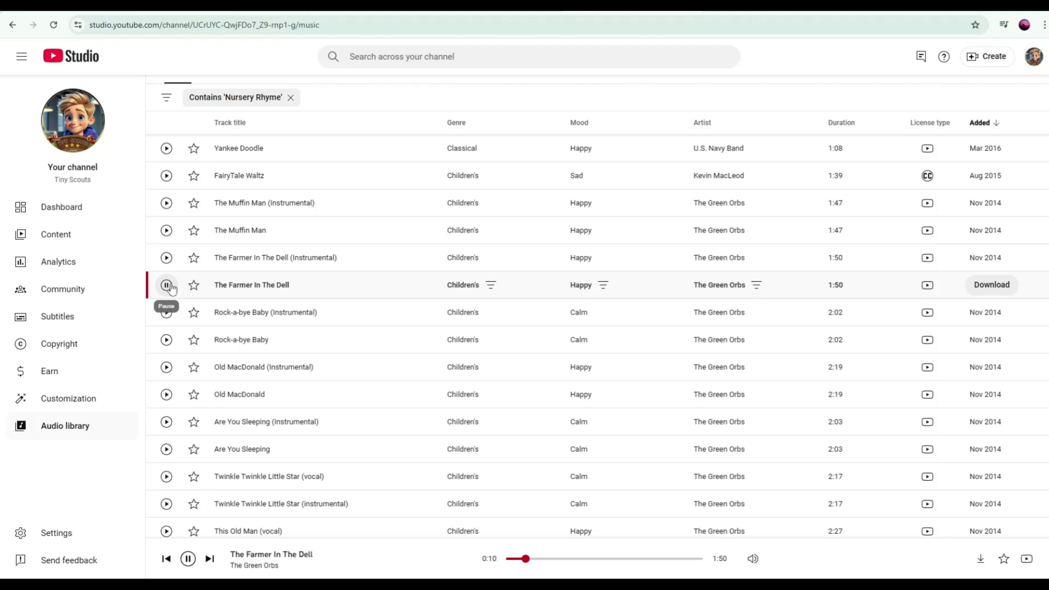
{"action": "scroll", "coordinate": [175, 295], "scroll_direction": "down", "scroll_amount": 2}
{"action": "left_click", "coordinate": [166, 299]}
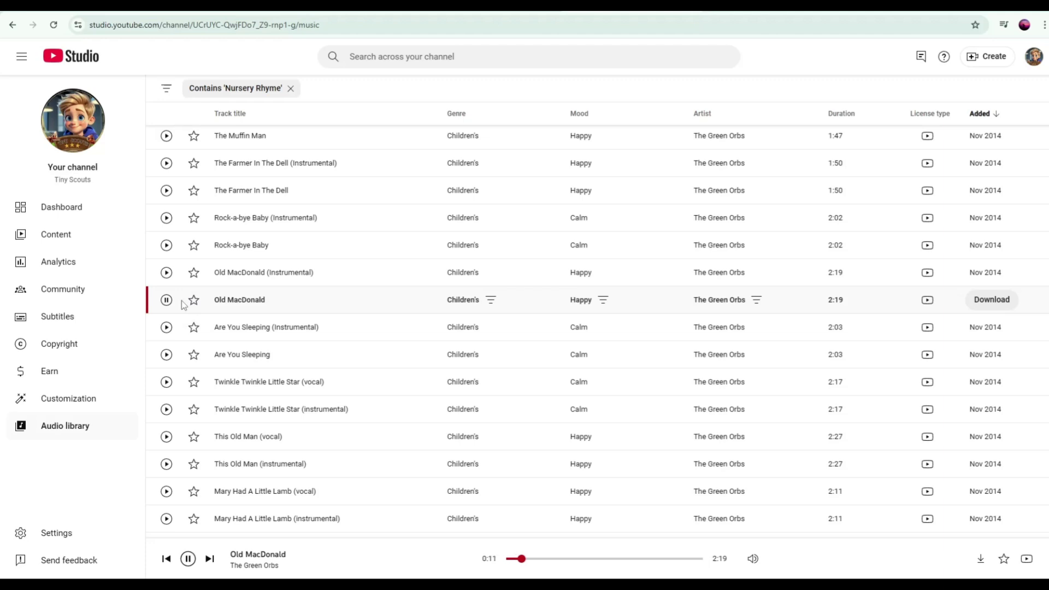
{"action": "scroll", "coordinate": [183, 305], "scroll_direction": "down", "scroll_amount": 3}
{"action": "left_click", "coordinate": [167, 355]}
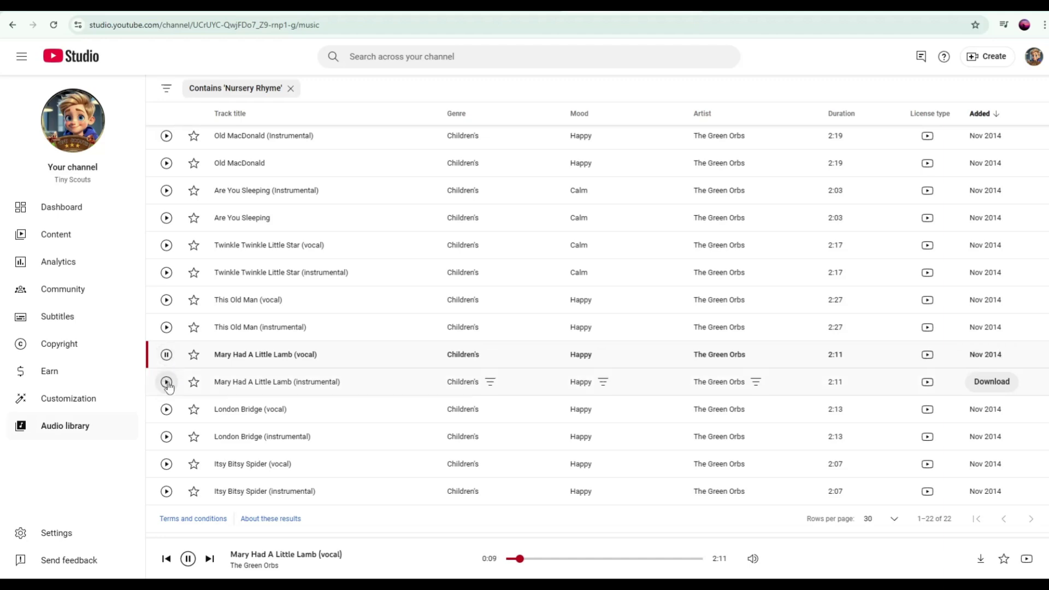
Preview Itsy Bitsy Spider (vocal), stop it, and download the track
{"action": "left_click", "coordinate": [175, 466]}
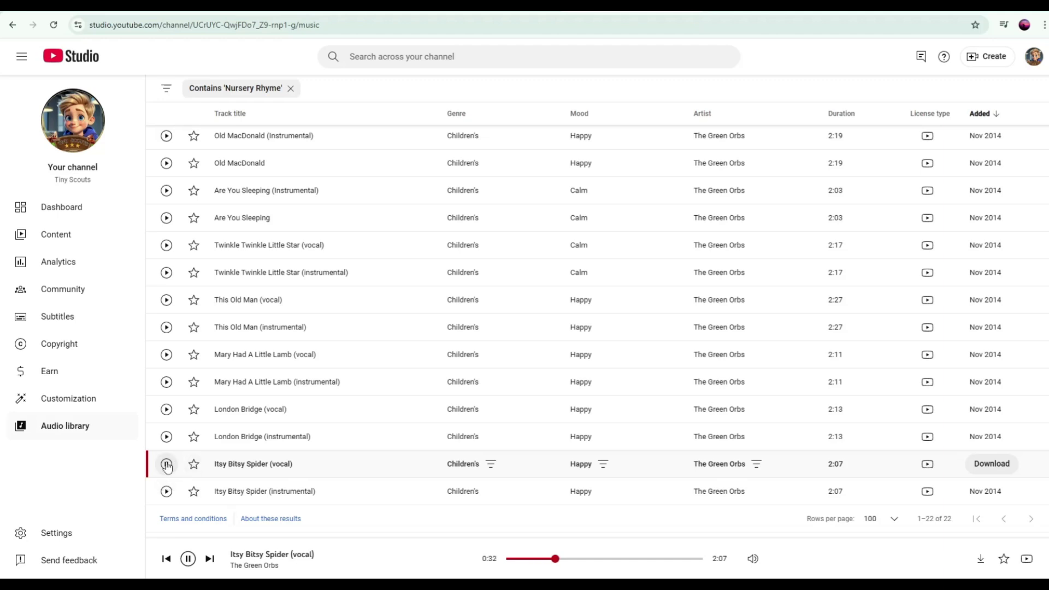
{"action": "left_click", "coordinate": [167, 465]}
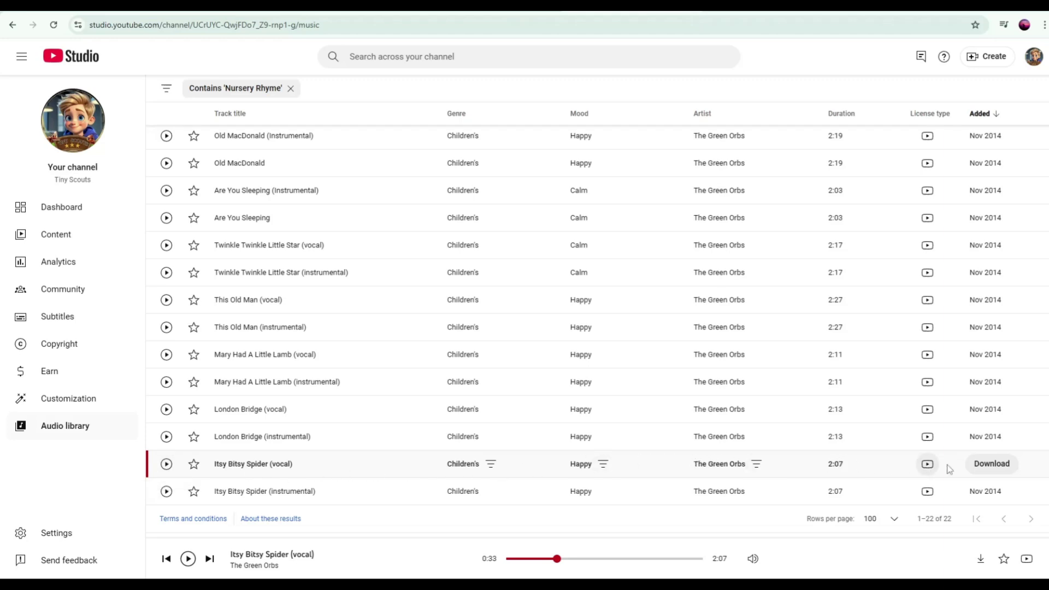
{"action": "left_click", "coordinate": [983, 470]}
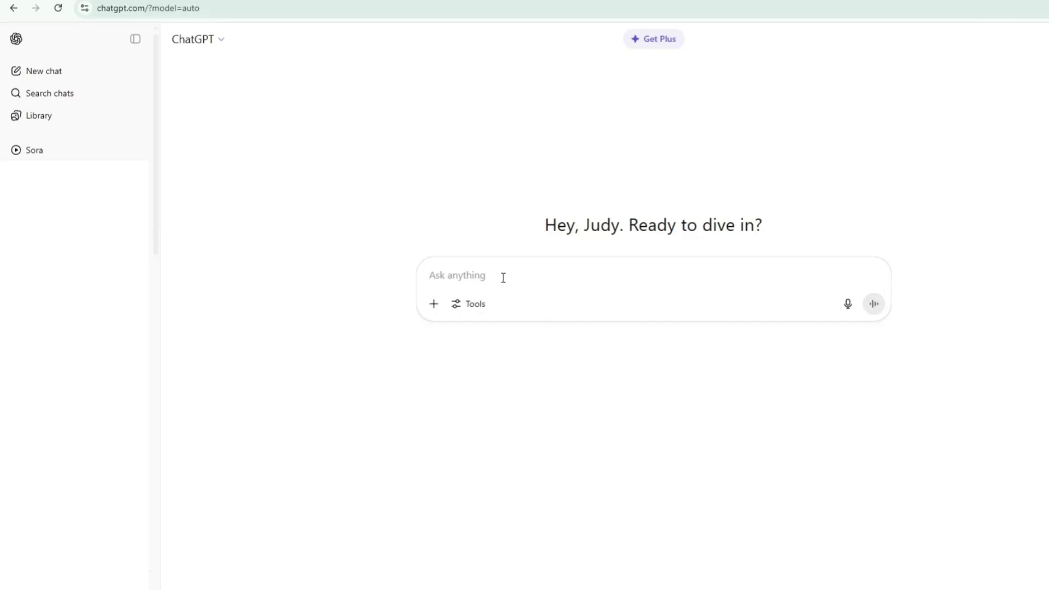
Ask ChatGPT for the complete lyrics of the Itsy Bitsy Spider nursery rhyme
{"action": "type", "text": "Give me the complete lyrics of the Itsy Bitsy Spider. Nursery Rhym"}
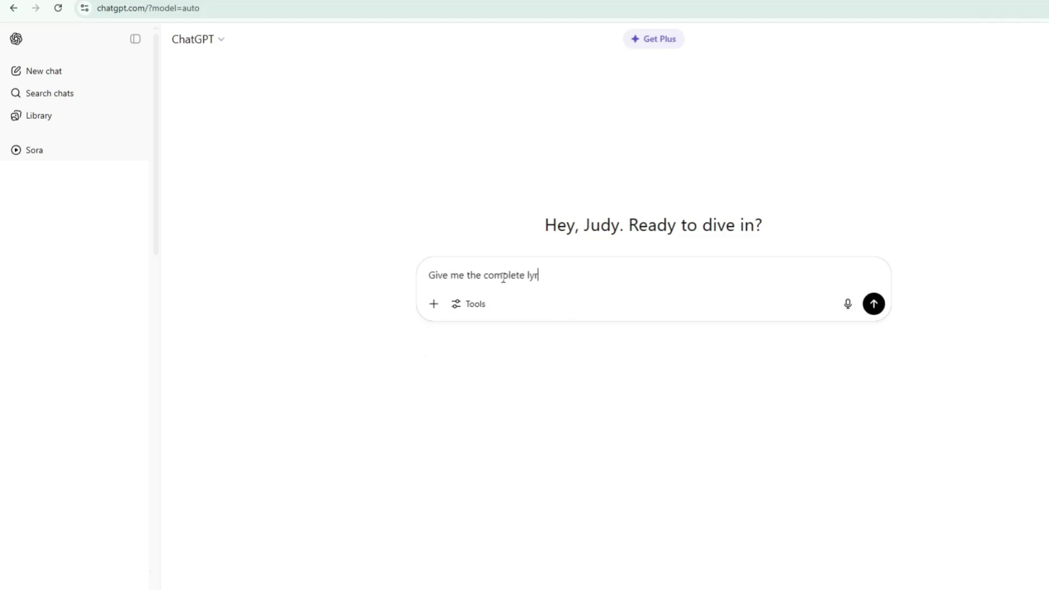
{"action": "type", "text": "e"}
{"action": "key", "text": "Return"}
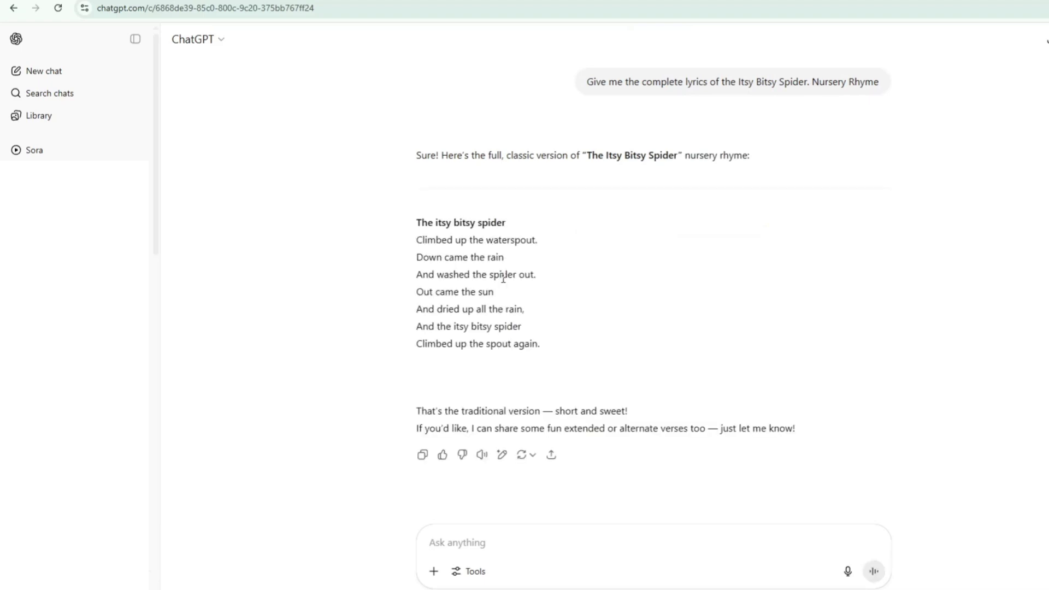
Have ChatGPT change 'climbed' to 'went', then begin a 'Create detailed prompt' request
{"action": "type", "text": "Change climbed"}
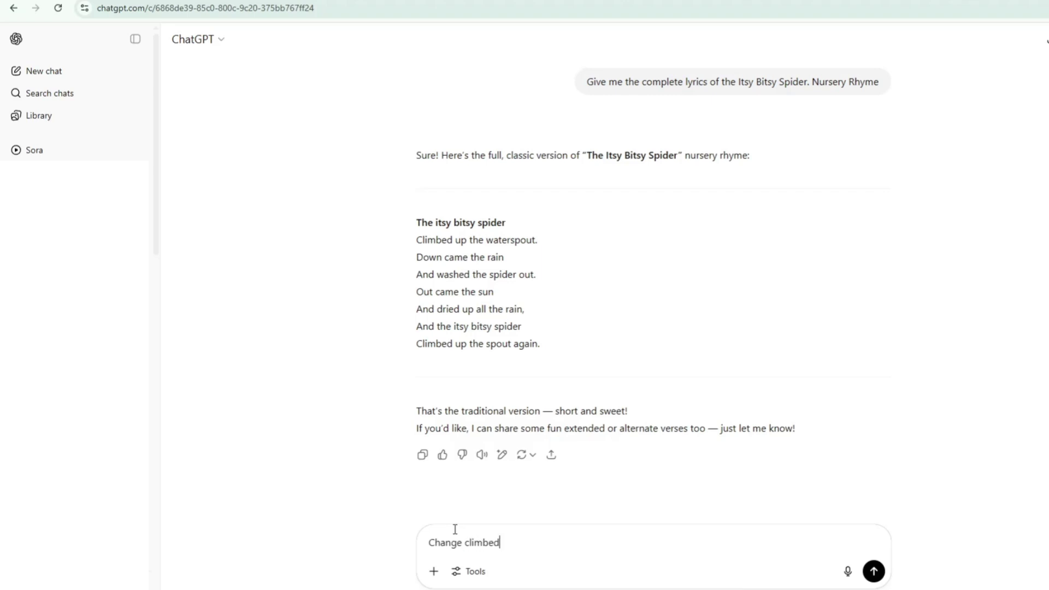
{"action": "type", "text": " to went"}
{"action": "key", "text": "Return"}
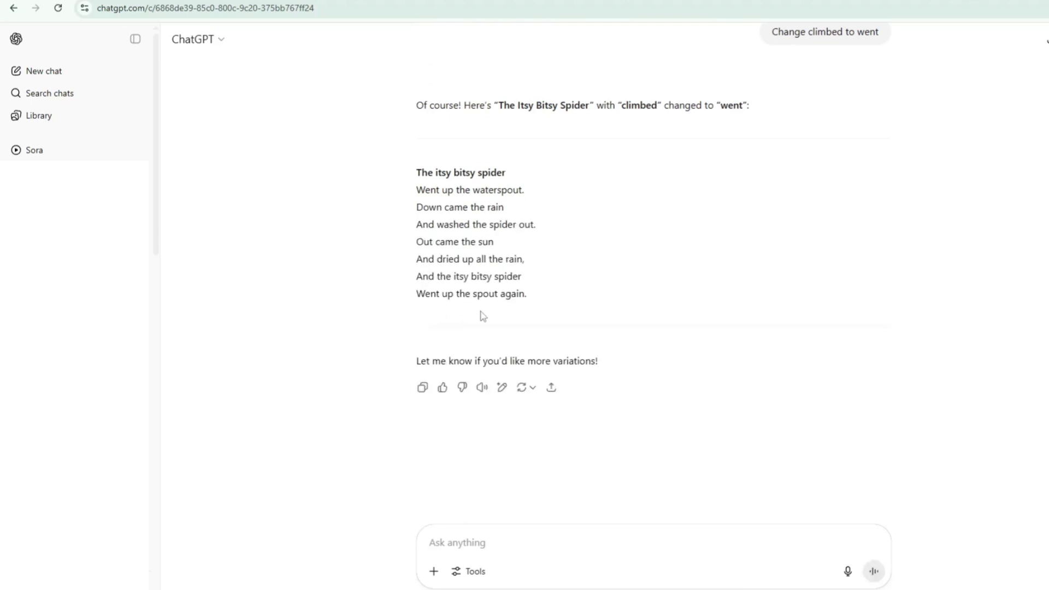
{"action": "type", "text": "Create detailed prompt"}
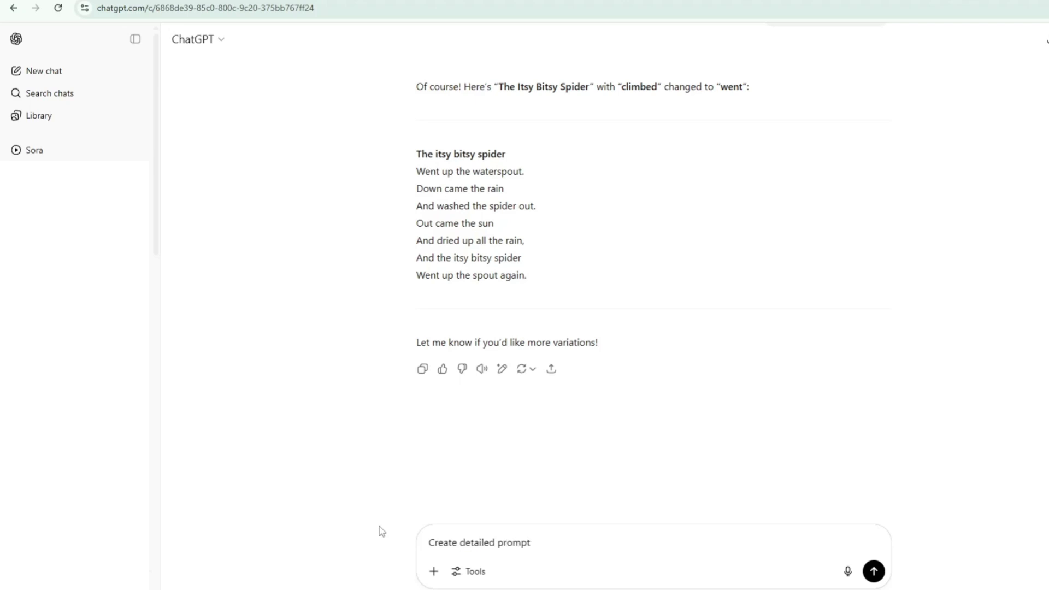
Send 'Create detailed image prompt for each lines.' to ChatGPT
{"action": "left_click", "coordinate": [496, 541]}
{"action": "type", "text": "image"}
{"action": "key", "text": "End"}
{"action": "type", "text": "for each lines."}
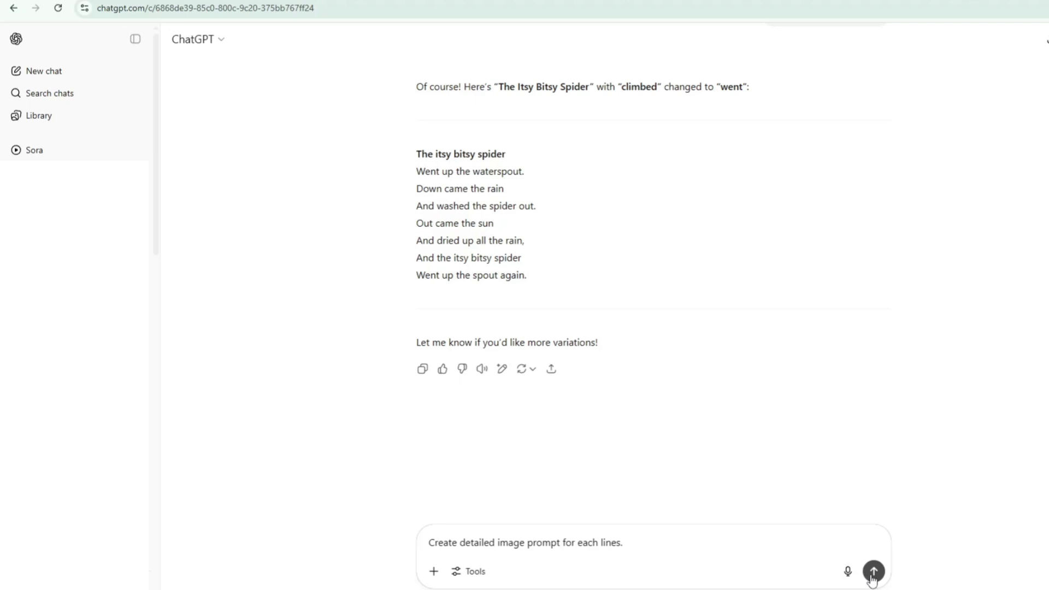
{"action": "left_click", "coordinate": [872, 571]}
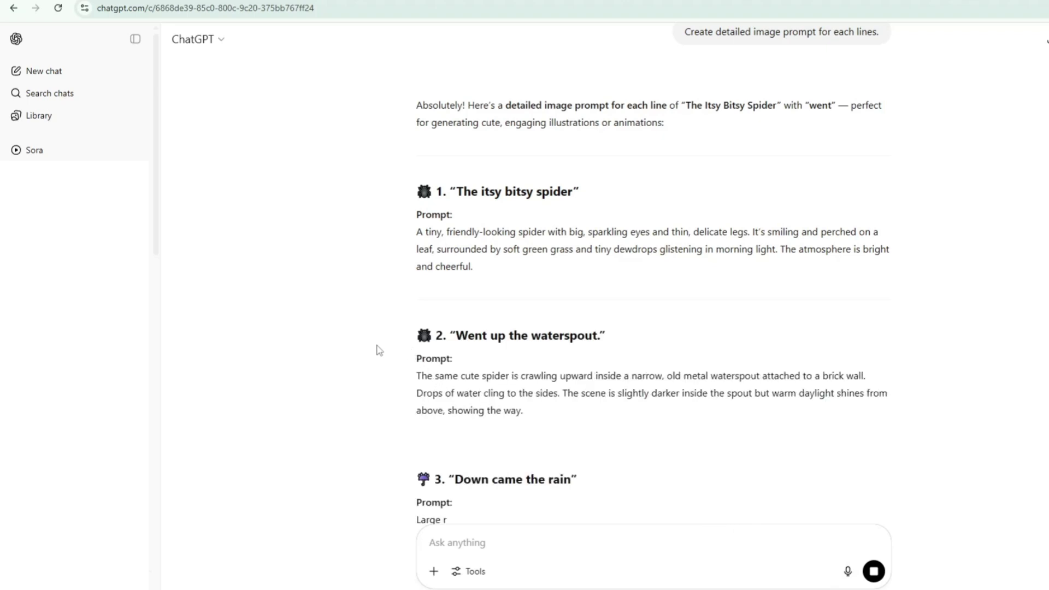
Copy the generated image prompts and paste them into the Google Docs document
{"action": "left_click_drag", "start_coordinate": [379, 167], "coordinate": [864, 361]}
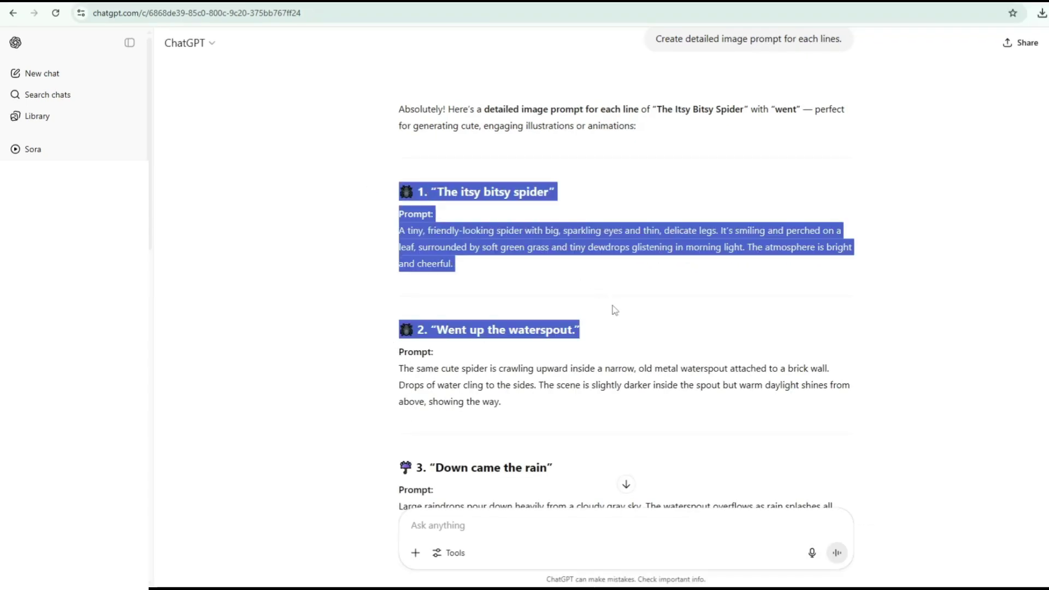
{"action": "scroll", "coordinate": [644, 360], "scroll_direction": "down", "scroll_amount": 12}
{"action": "scroll", "coordinate": [773, 398], "scroll_direction": "down", "scroll_amount": 2}
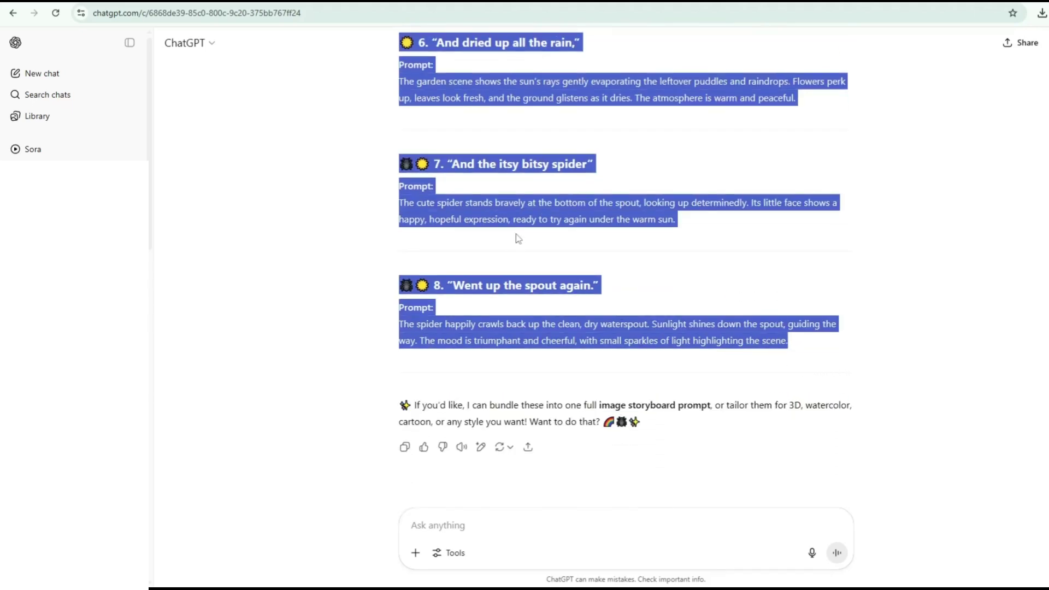
{"action": "right_click", "coordinate": [536, 212]}
{"action": "left_click", "coordinate": [566, 230]}
{"action": "key", "text": "ctrl+v"}
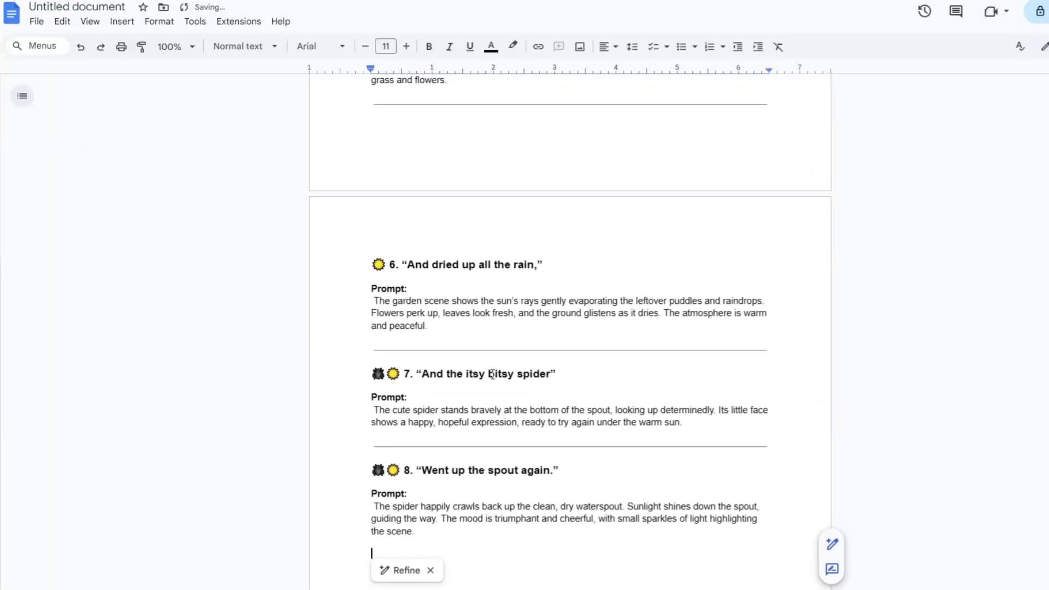
Copy prompt 1's spider description and paste it in parentheses after 'spider' in prompt 2
{"action": "scroll", "coordinate": [492, 374], "scroll_direction": "up", "scroll_amount": 15}
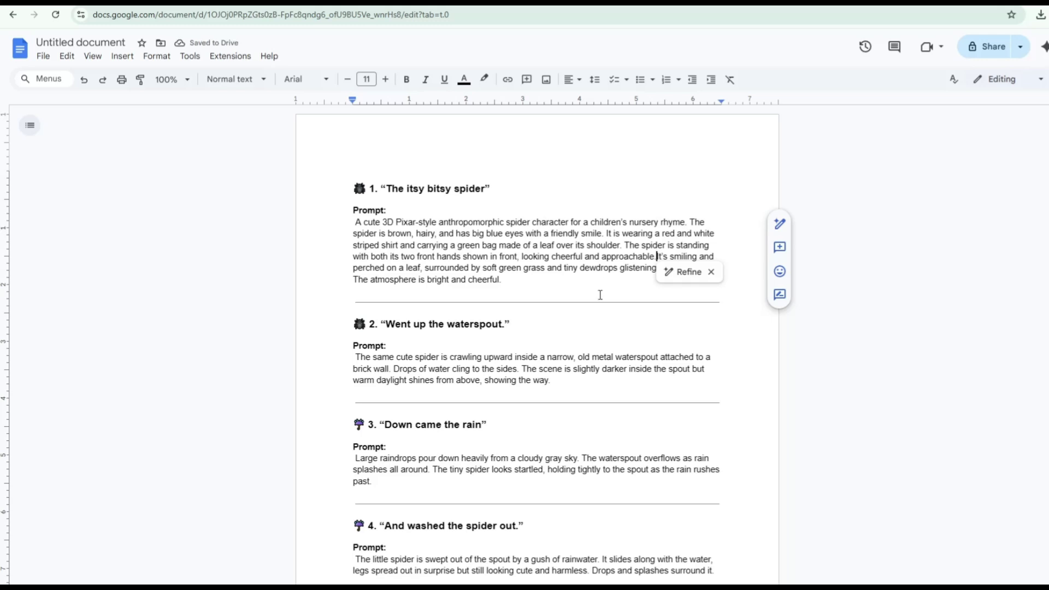
{"action": "left_click_drag", "start_coordinate": [355, 222], "coordinate": [649, 263]}
{"action": "right_click", "coordinate": [657, 260]}
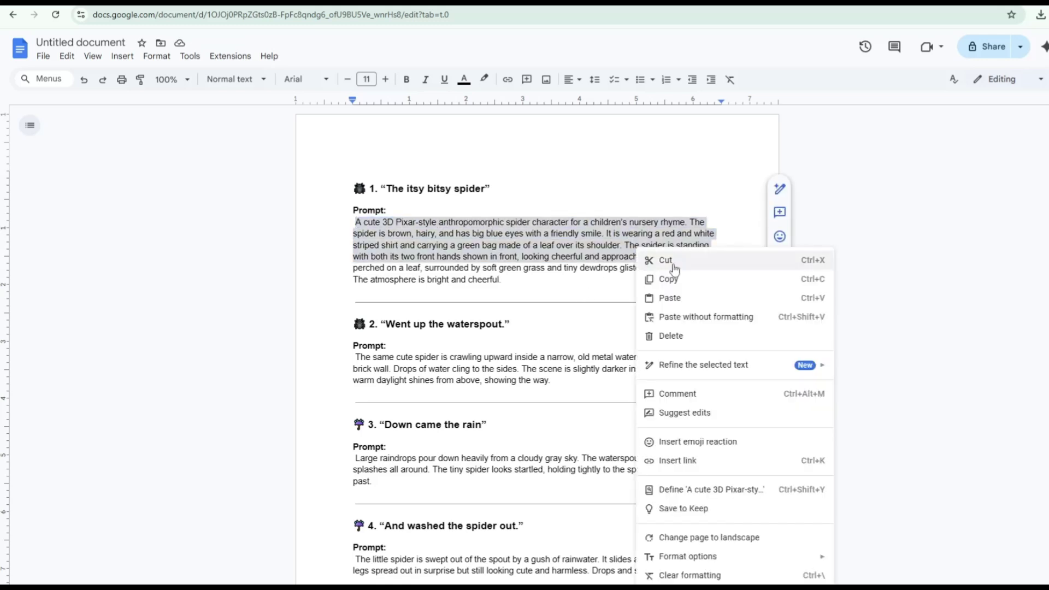
{"action": "left_click", "coordinate": [672, 278]}
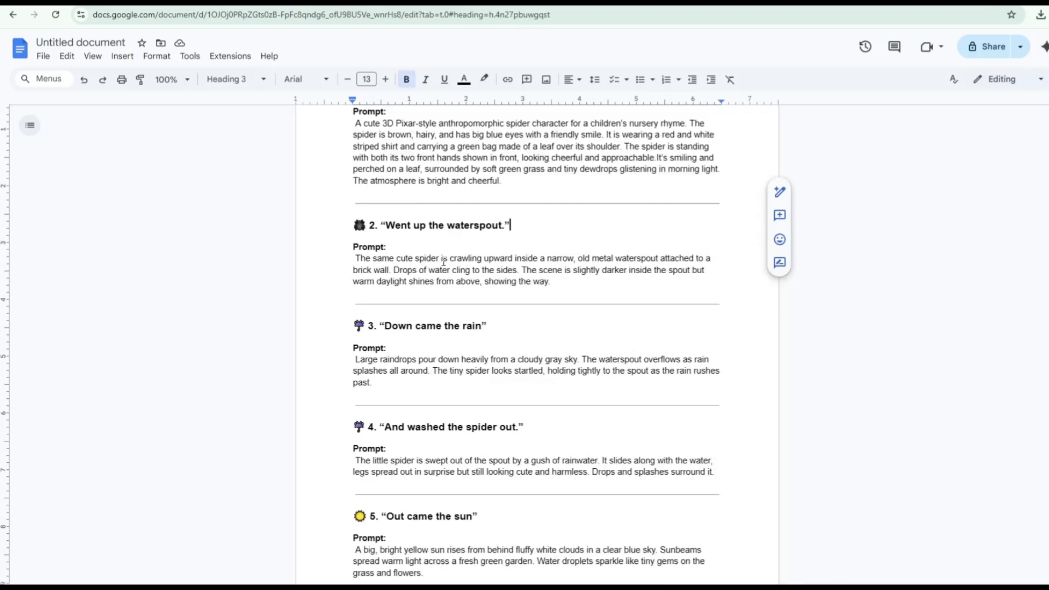
{"action": "left_click", "coordinate": [443, 261]}
{"action": "type", "text": "()"}
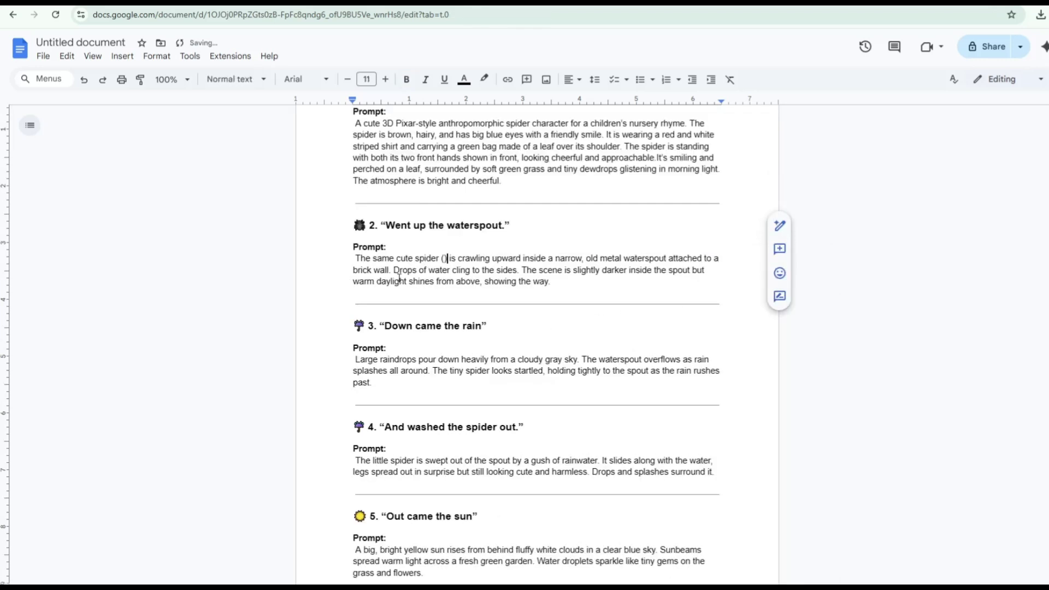
{"action": "key", "text": "Left"}
{"action": "key", "text": "ctrl+v"}
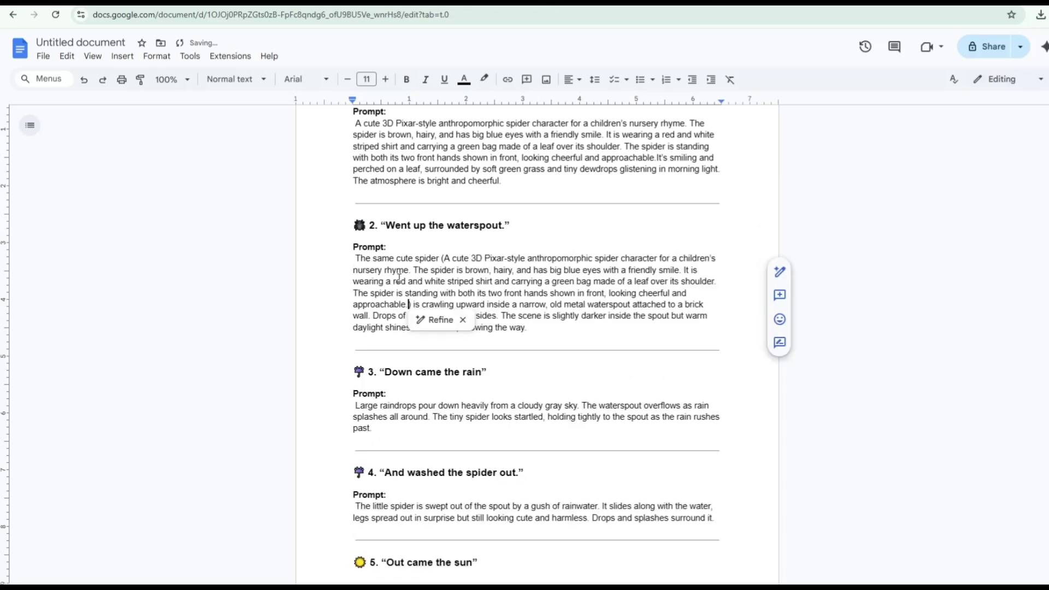
Add the spider description in parentheses after 'spider' in prompts 3 and 4
{"action": "scroll", "coordinate": [475, 323], "scroll_direction": "down", "scroll_amount": 2}
{"action": "left_click", "coordinate": [490, 318]}
{"action": "type", "text": "()"}
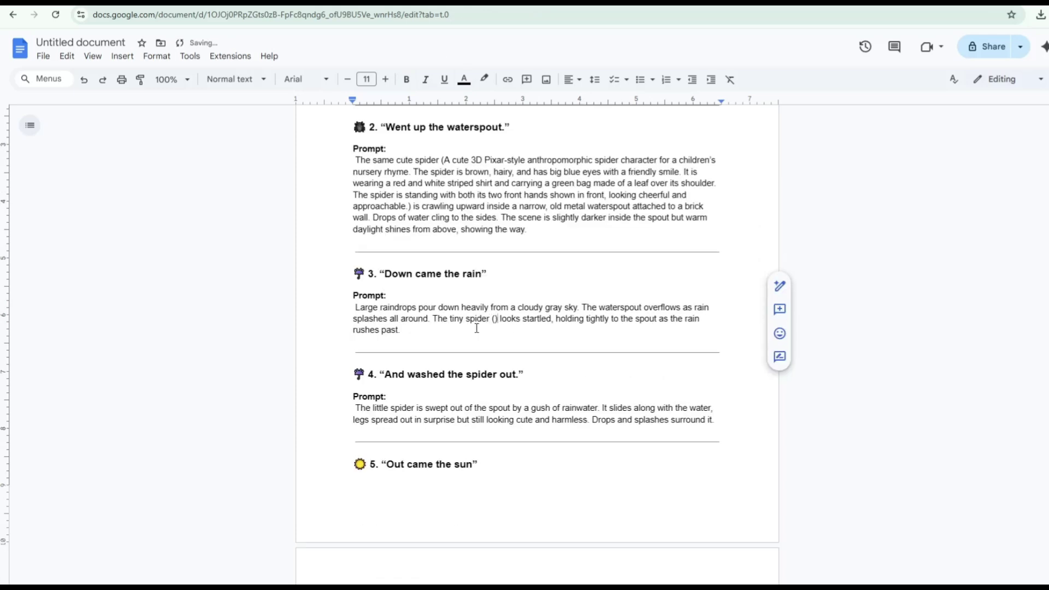
{"action": "key", "text": "Left"}
{"action": "key", "text": "ctrl+v"}
{"action": "scroll", "coordinate": [508, 391], "scroll_direction": "down", "scroll_amount": 2}
{"action": "left_click", "coordinate": [416, 344]}
{"action": "type", "text": "()"}
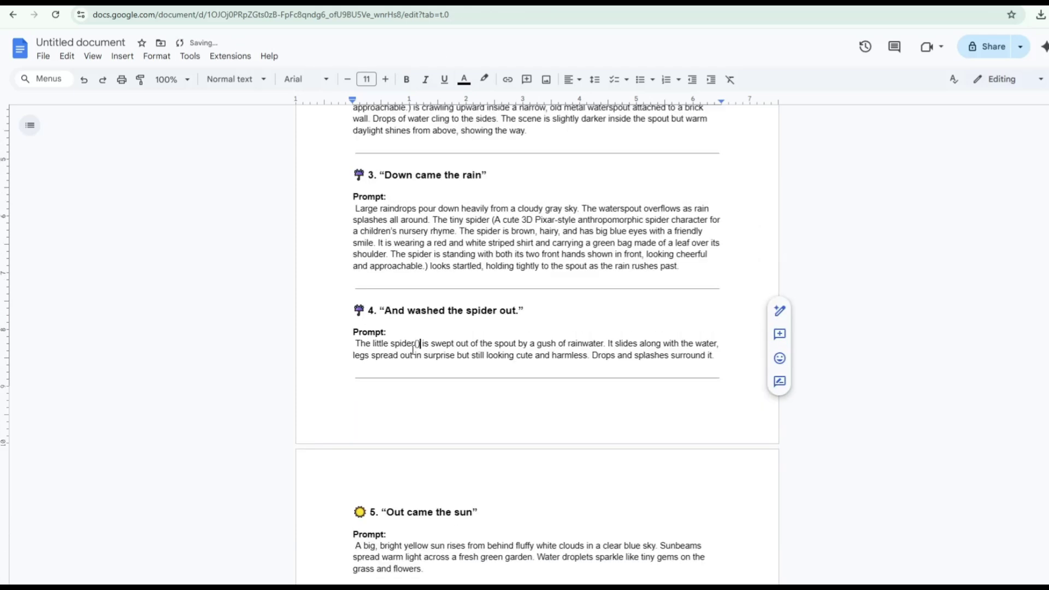
{"action": "key", "text": "Left"}
{"action": "key", "text": "ctrl+v"}
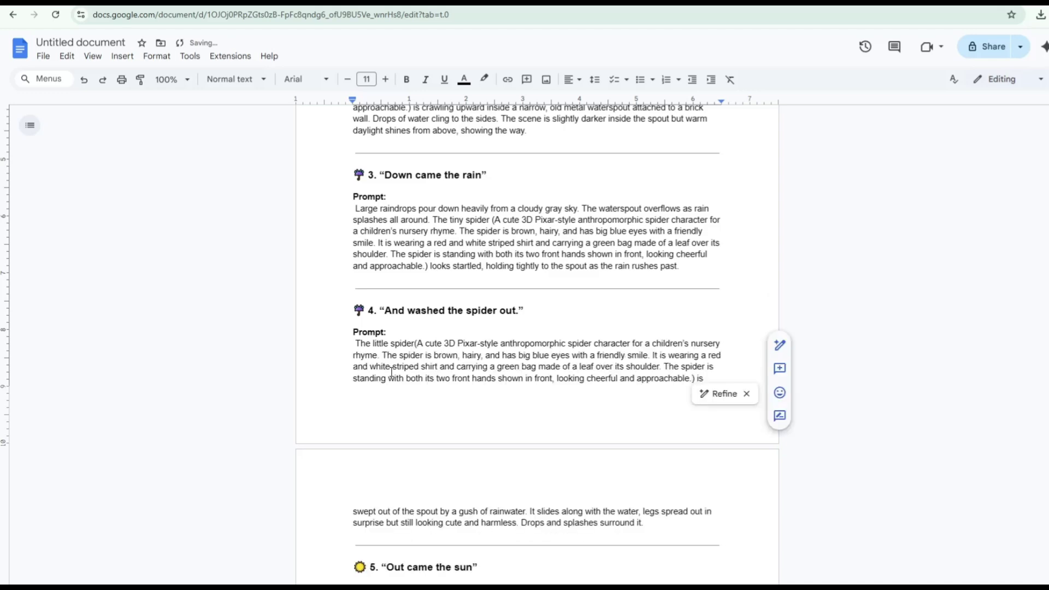
Add the spider description in parentheses after 'spider' in prompts 7 and 8
{"action": "scroll", "coordinate": [463, 460], "scroll_direction": "down", "scroll_amount": 7}
{"action": "left_click", "coordinate": [415, 408]}
{"action": "type", "text": "()"}
{"action": "key", "text": "Left"}
{"action": "key", "text": "ctrl+v"}
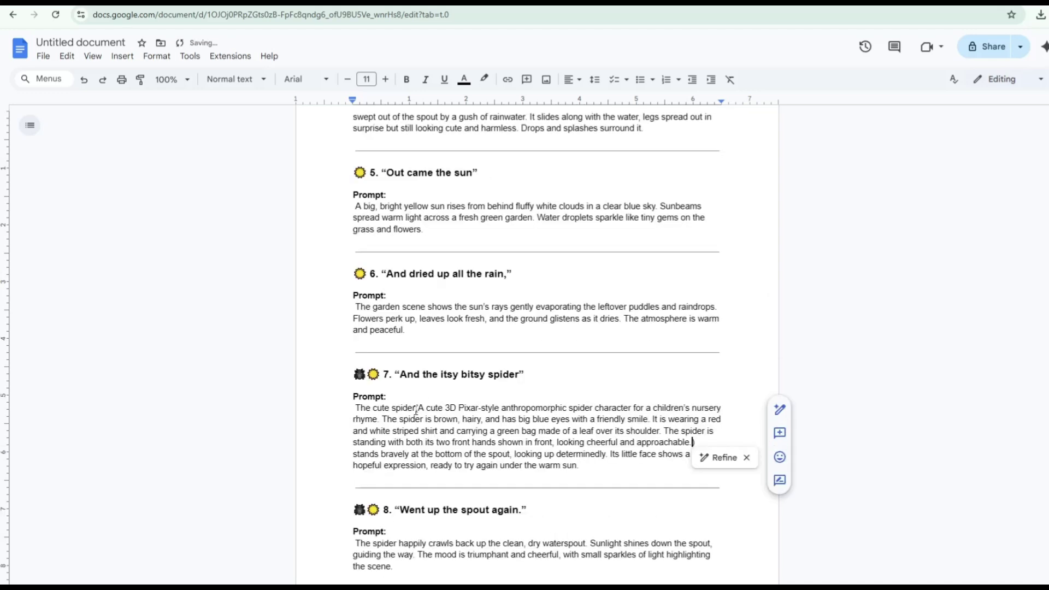
{"action": "scroll", "coordinate": [498, 487], "scroll_direction": "down", "scroll_amount": 3}
{"action": "left_click", "coordinate": [398, 409]}
{"action": "type", "text": "()"}
{"action": "key", "text": "Left"}
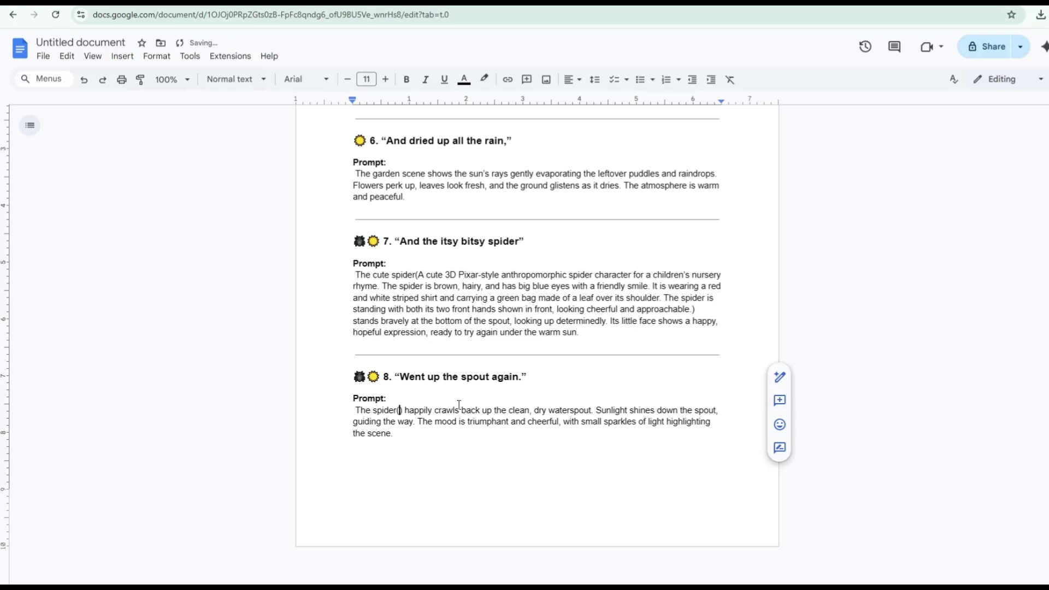
{"action": "key", "text": "ctrl+v"}
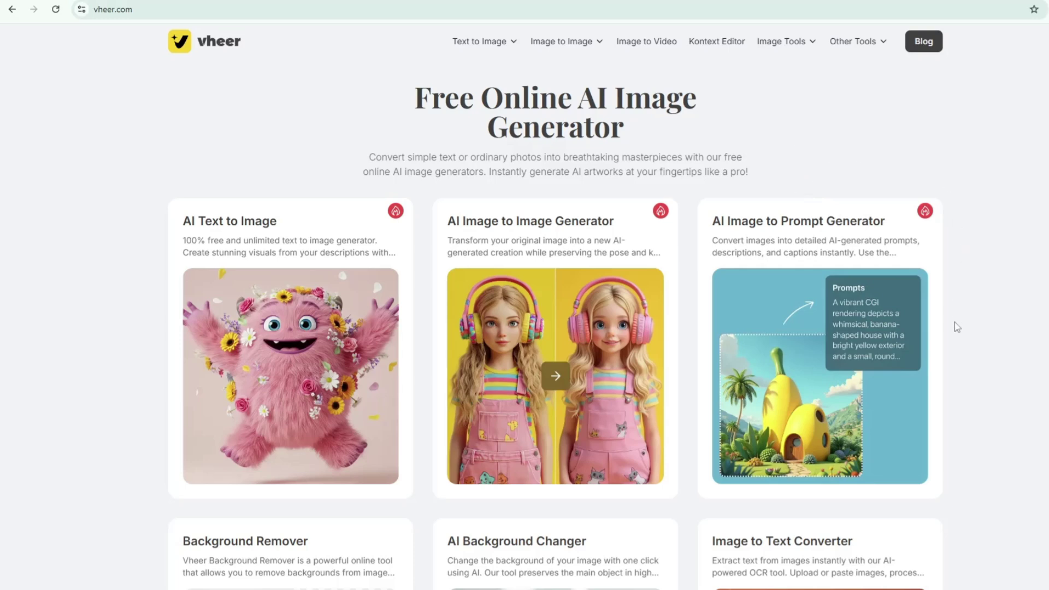
{"action": "scroll", "coordinate": [957, 328], "scroll_direction": "down", "scroll_amount": 2}
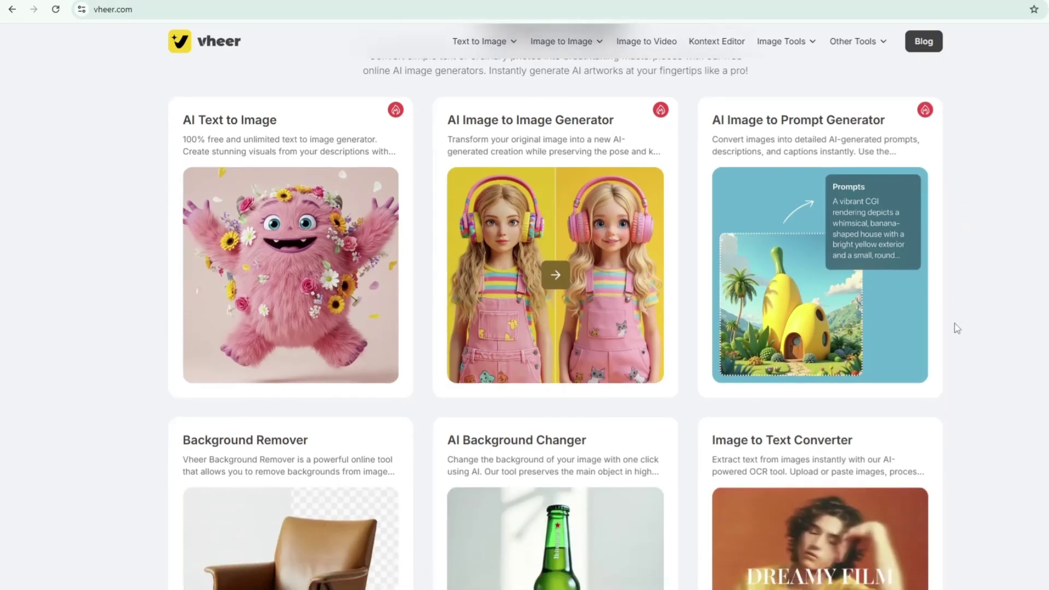
{"action": "scroll", "coordinate": [957, 327], "scroll_direction": "down", "scroll_amount": 9}
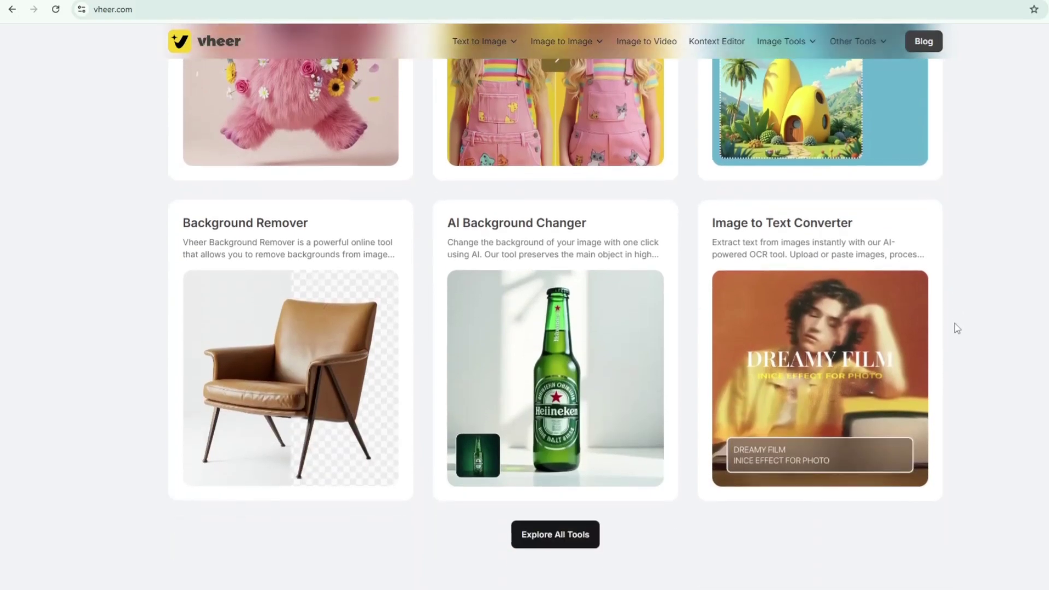
{"action": "scroll", "coordinate": [957, 327], "scroll_direction": "down", "scroll_amount": 5}
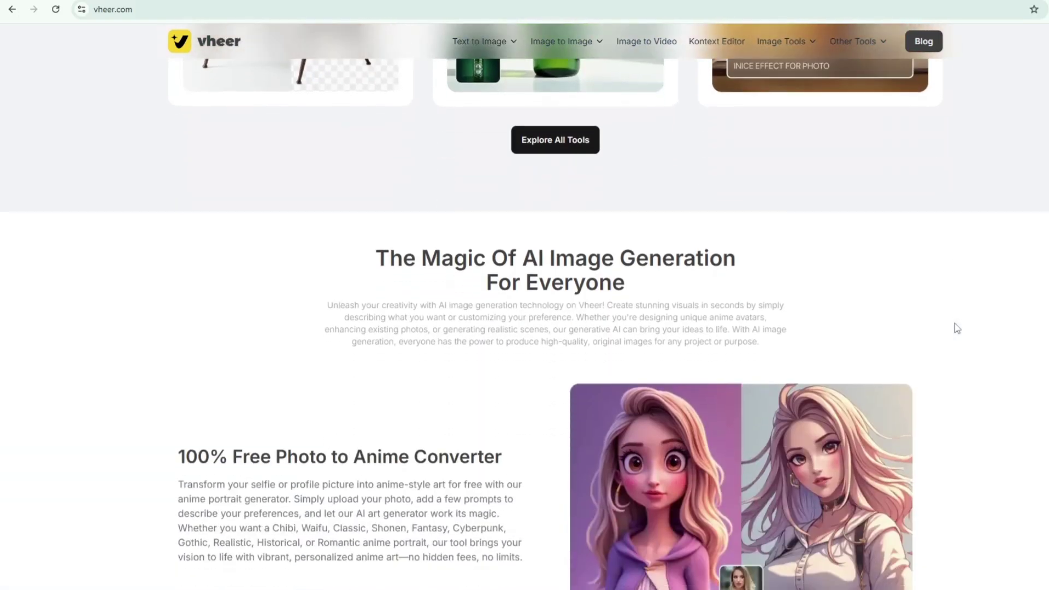
{"action": "scroll", "coordinate": [957, 328], "scroll_direction": "down", "scroll_amount": 4}
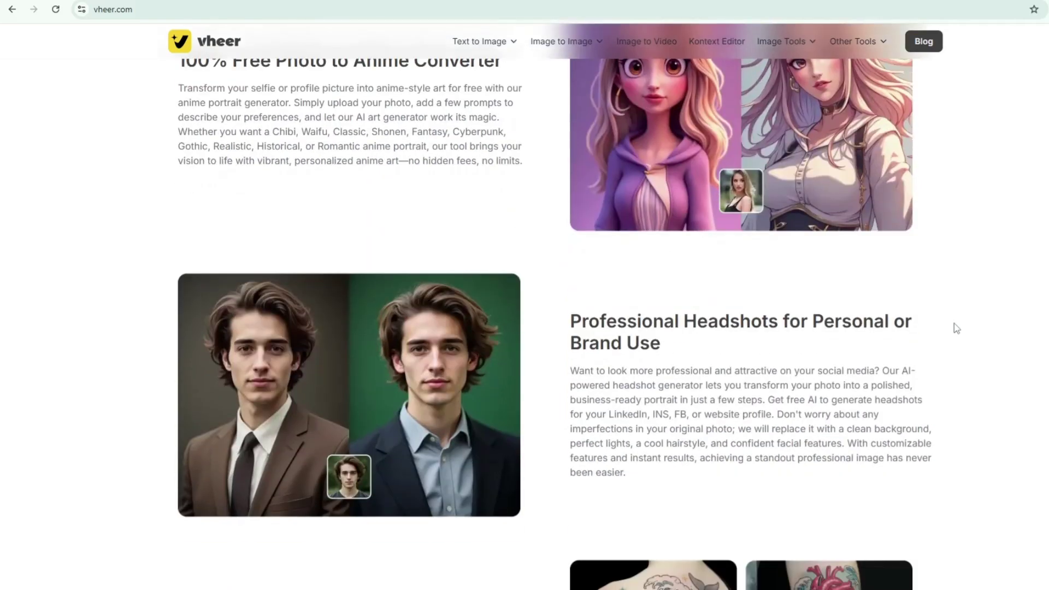
{"action": "scroll", "coordinate": [956, 327], "scroll_direction": "down", "scroll_amount": 4}
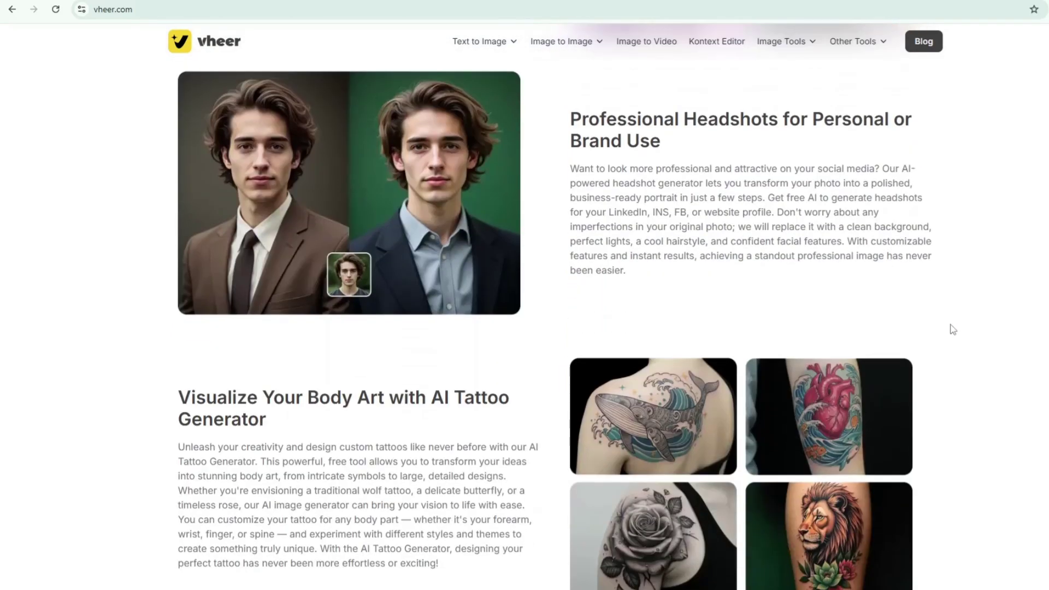
{"action": "scroll", "coordinate": [953, 329], "scroll_direction": "down", "scroll_amount": 4}
{"action": "scroll", "coordinate": [947, 331], "scroll_direction": "down", "scroll_amount": 4}
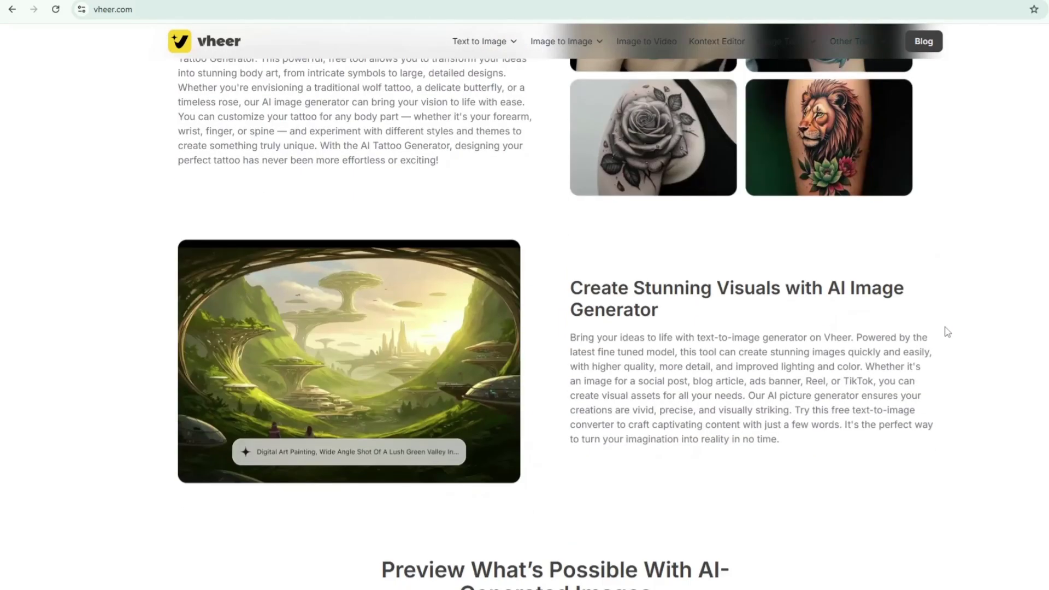
{"action": "key", "text": "alt+Left"}
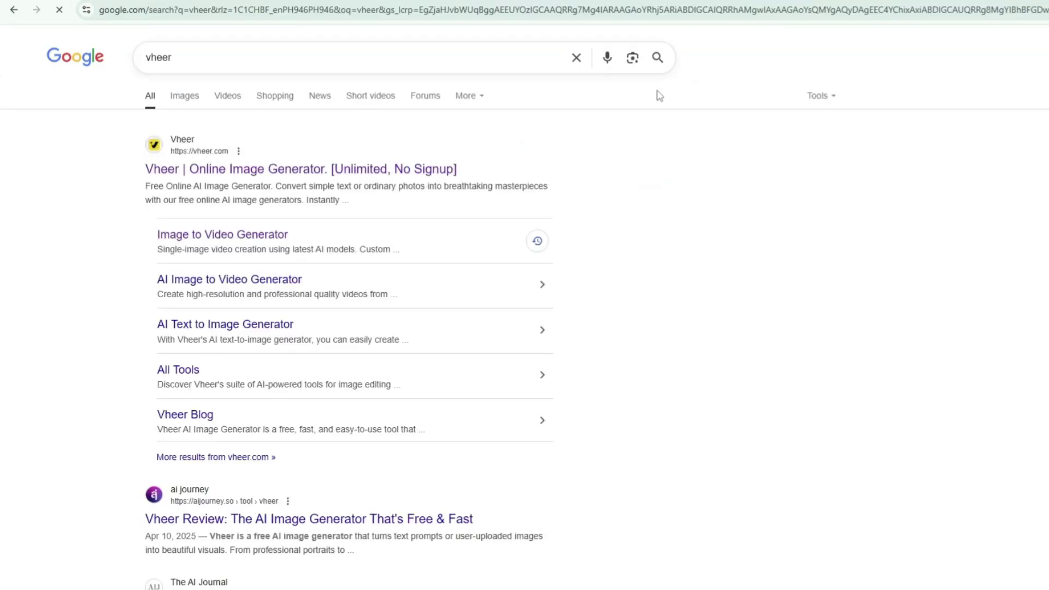
{"action": "left_click", "coordinate": [268, 178]}
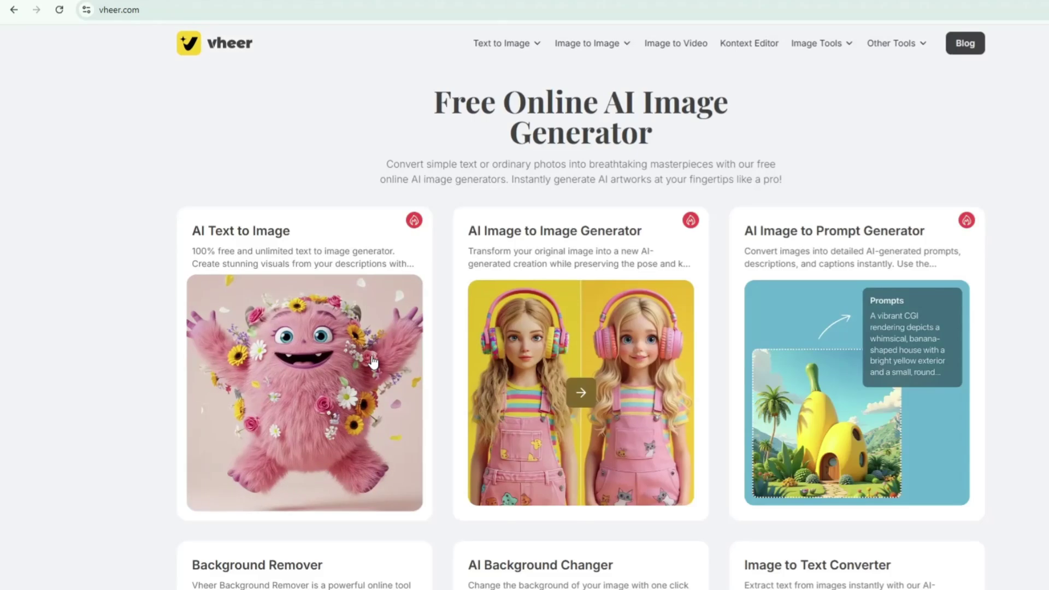
Open Vheer's text-to-image generator and paste in prompt 1 from the document
{"action": "left_click", "coordinate": [310, 410]}
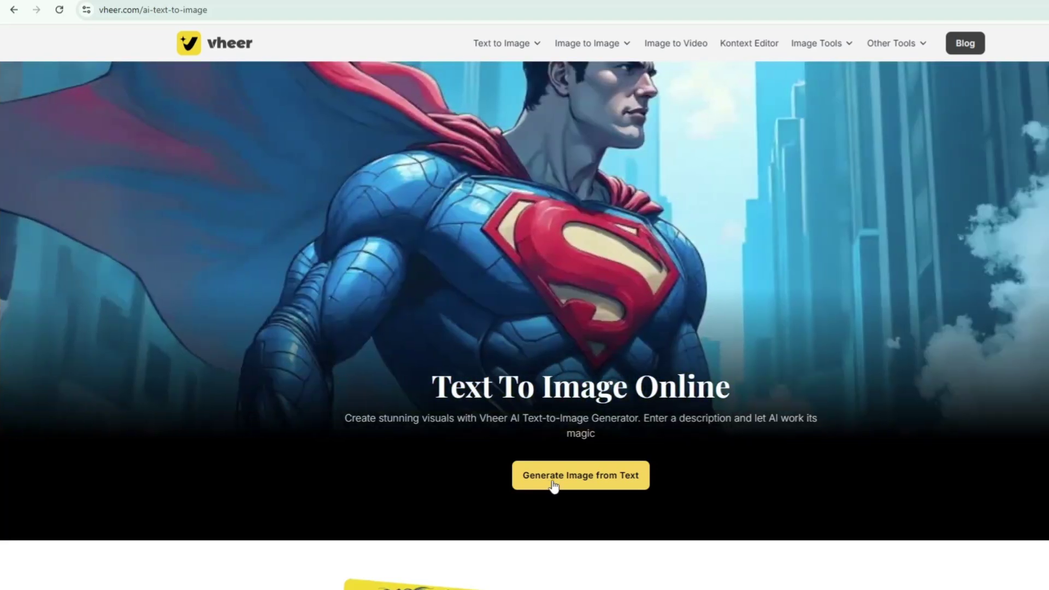
{"action": "left_click", "coordinate": [552, 486]}
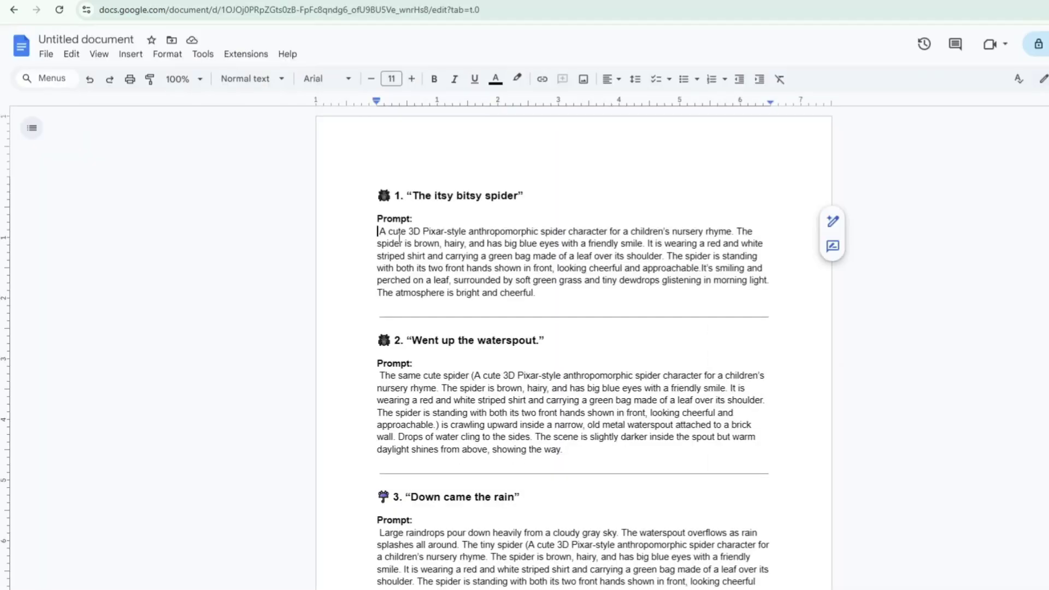
{"action": "left_click_drag", "start_coordinate": [400, 237], "coordinate": [555, 290]}
{"action": "right_click", "coordinate": [535, 263]}
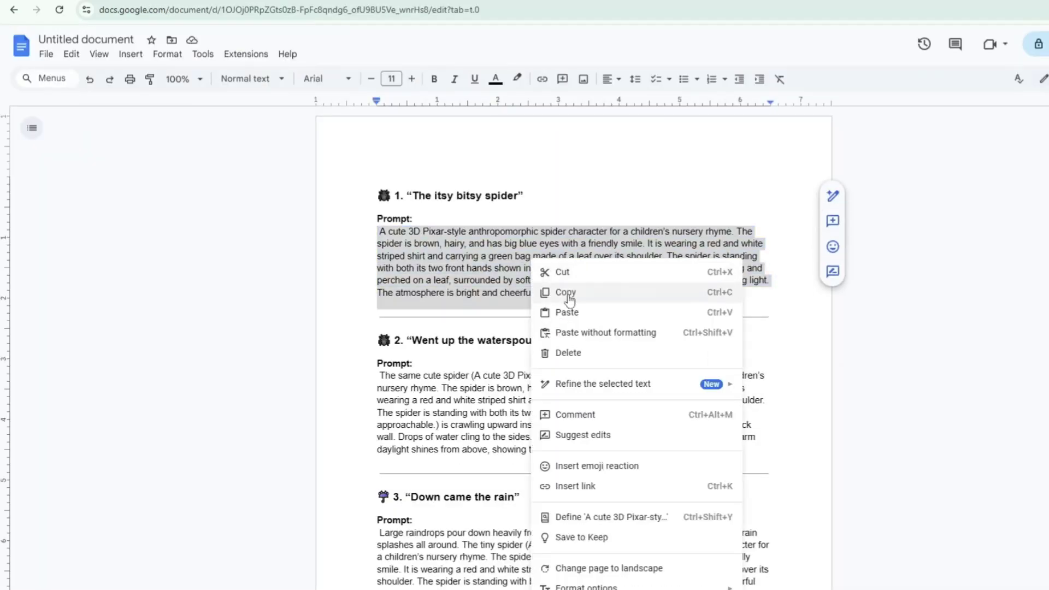
{"action": "left_click", "coordinate": [564, 295]}
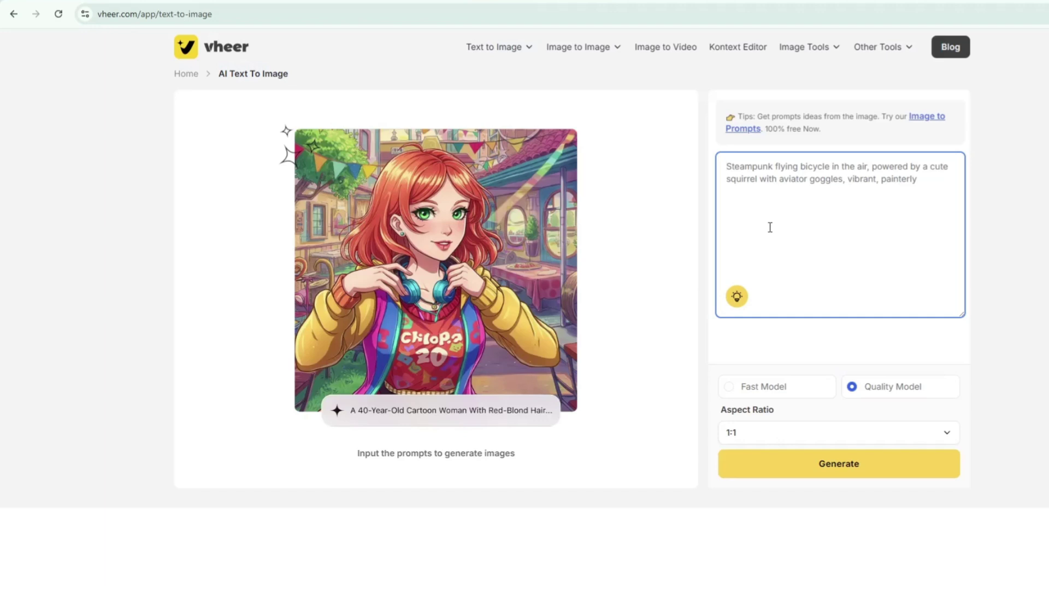
{"action": "key", "text": "ctrl+v"}
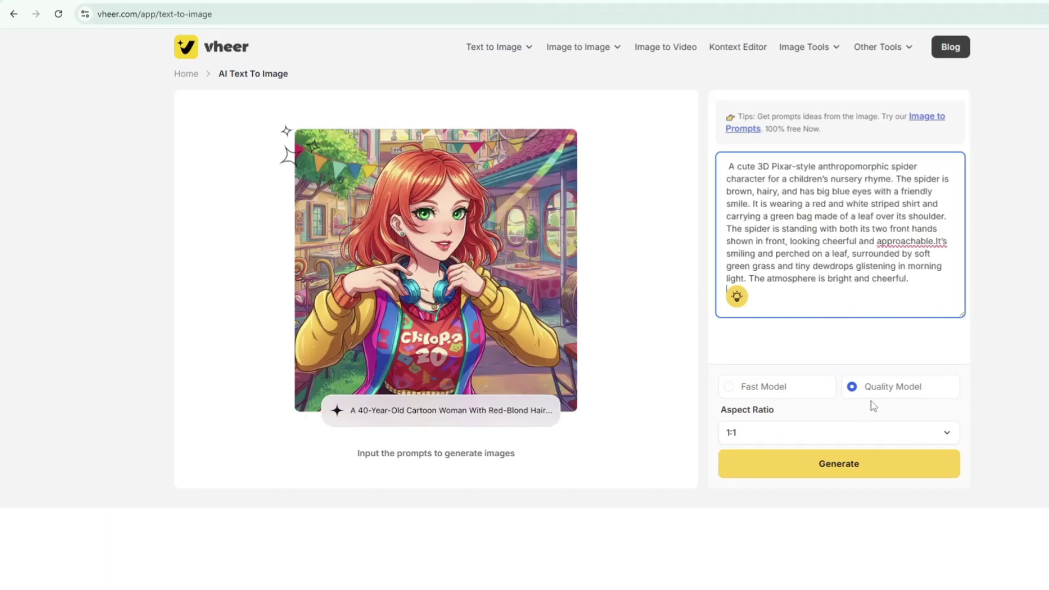
Set the aspect ratio to 16:9 and generate the image
{"action": "left_click", "coordinate": [947, 438]}
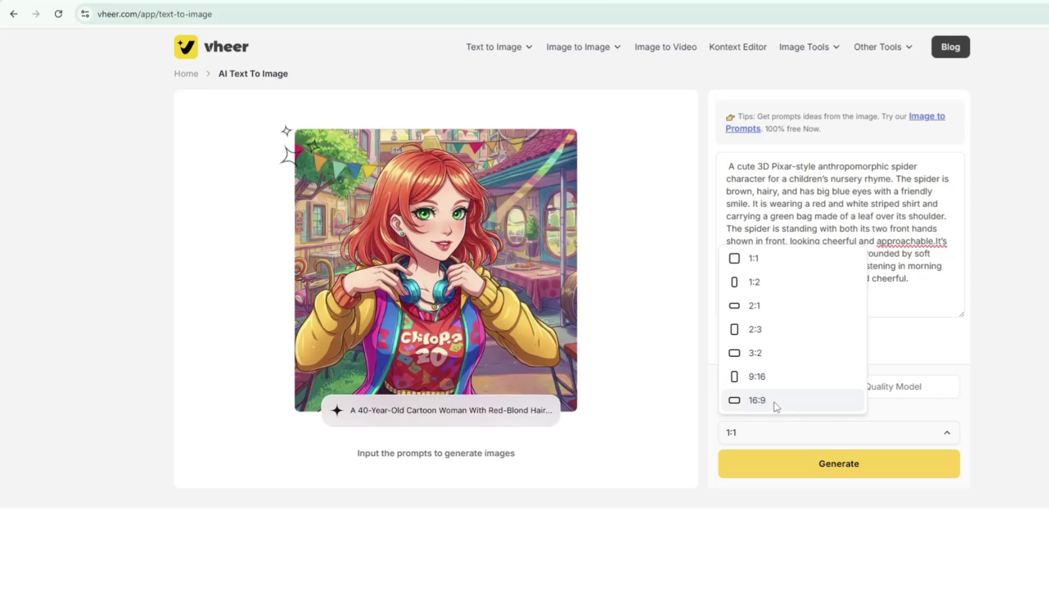
{"action": "left_click", "coordinate": [757, 401]}
{"action": "left_click", "coordinate": [838, 463]}
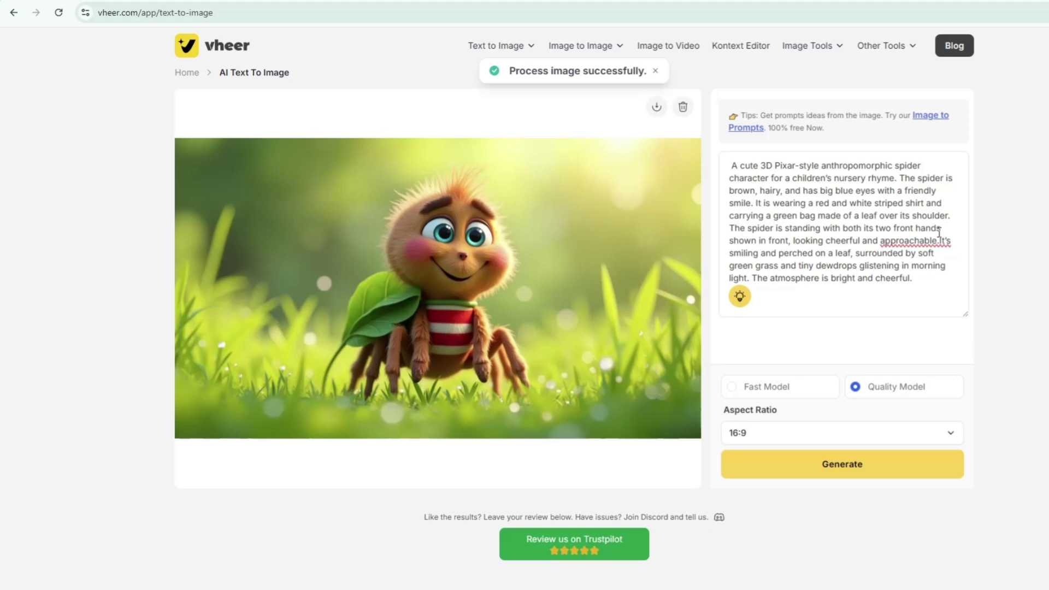
Download the spider image into a new 'Itsy Bitsy Images' folder
{"action": "left_click", "coordinate": [657, 108]}
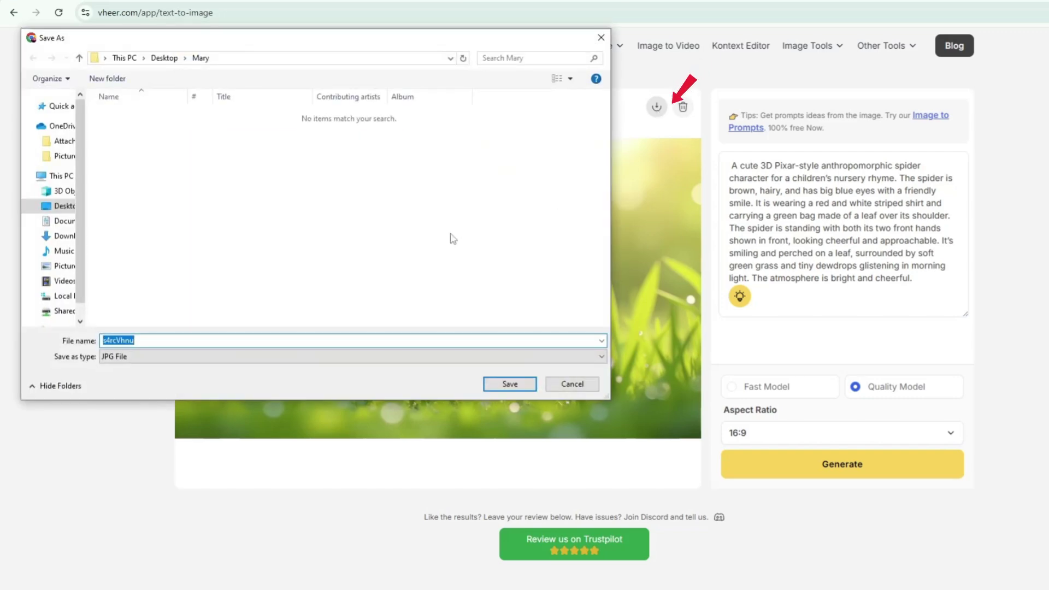
{"action": "left_click", "coordinate": [107, 76]}
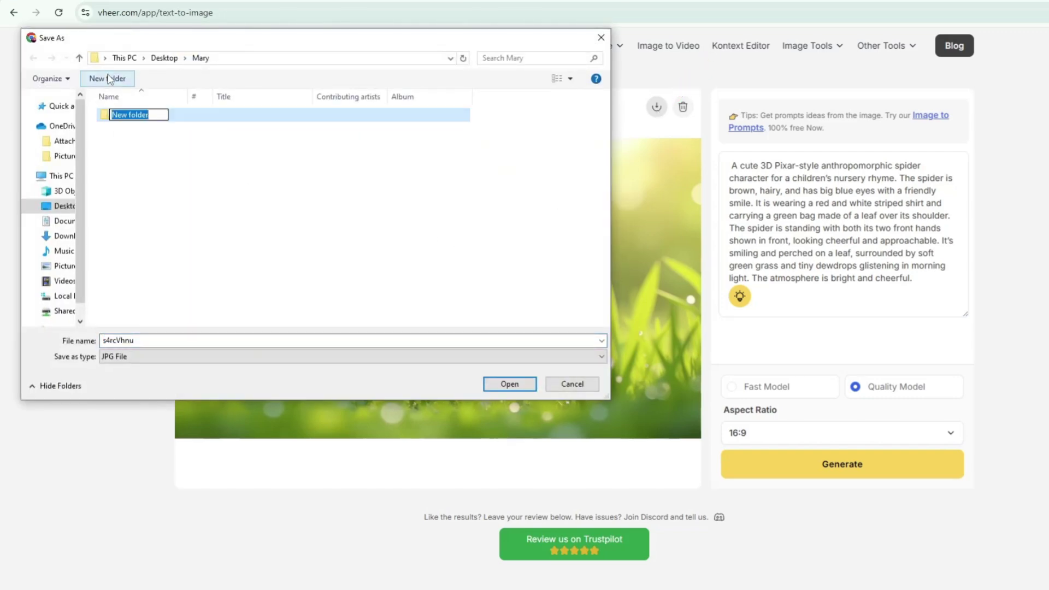
{"action": "type", "text": "Itsy Bitsy Images"}
{"action": "key", "text": "Return"}
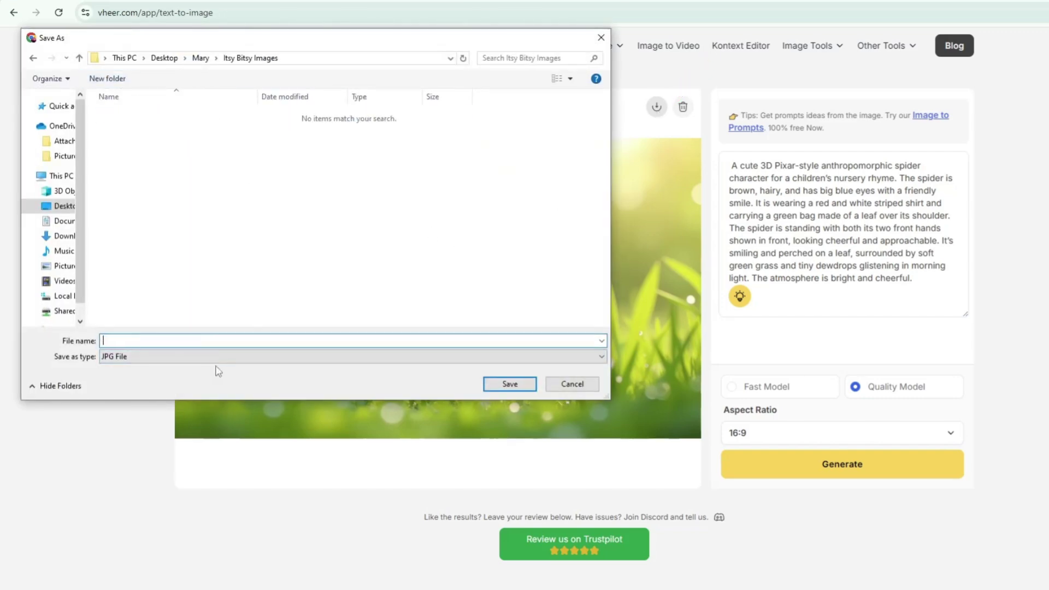
{"action": "left_click", "coordinate": [508, 384]}
Replace the generator prompt with prompt 2 from the document and generate
{"action": "key", "text": "ctrl+Tab"}
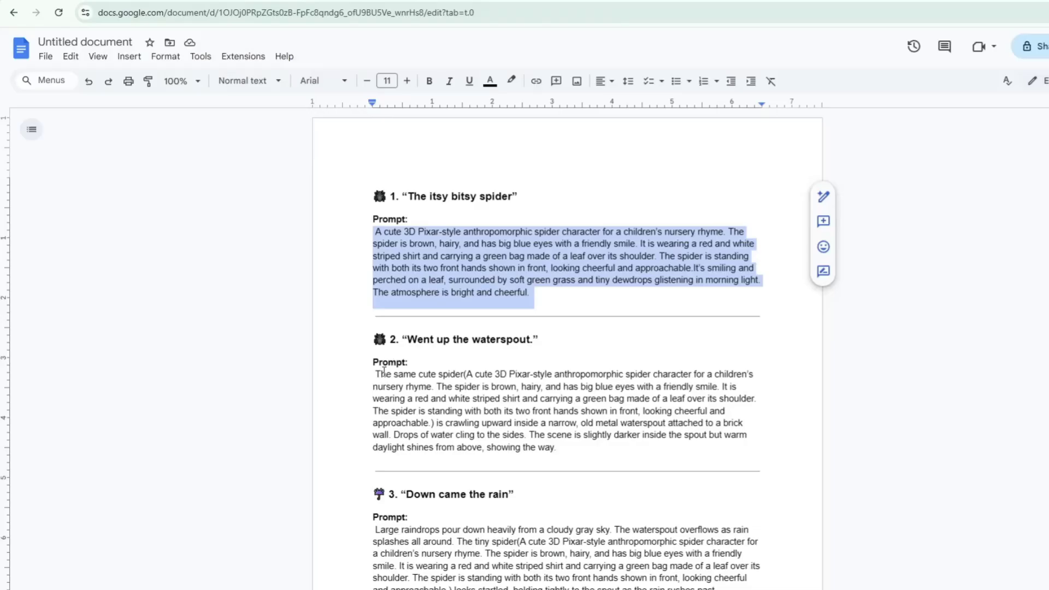
{"action": "left_click_drag", "start_coordinate": [374, 376], "coordinate": [579, 449]}
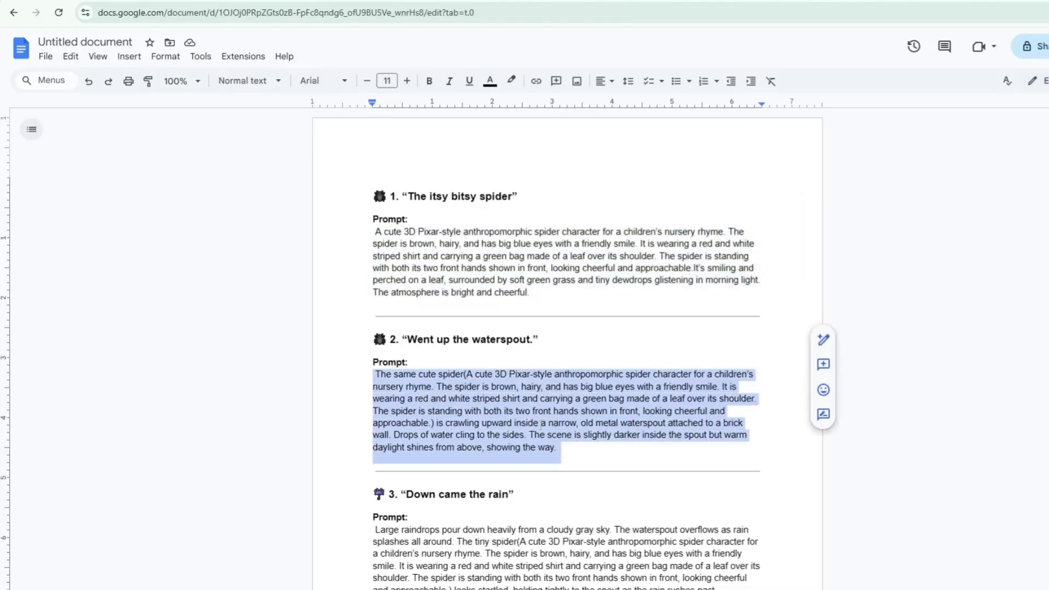
{"action": "right_click", "coordinate": [557, 456]}
{"action": "left_click", "coordinate": [563, 92]}
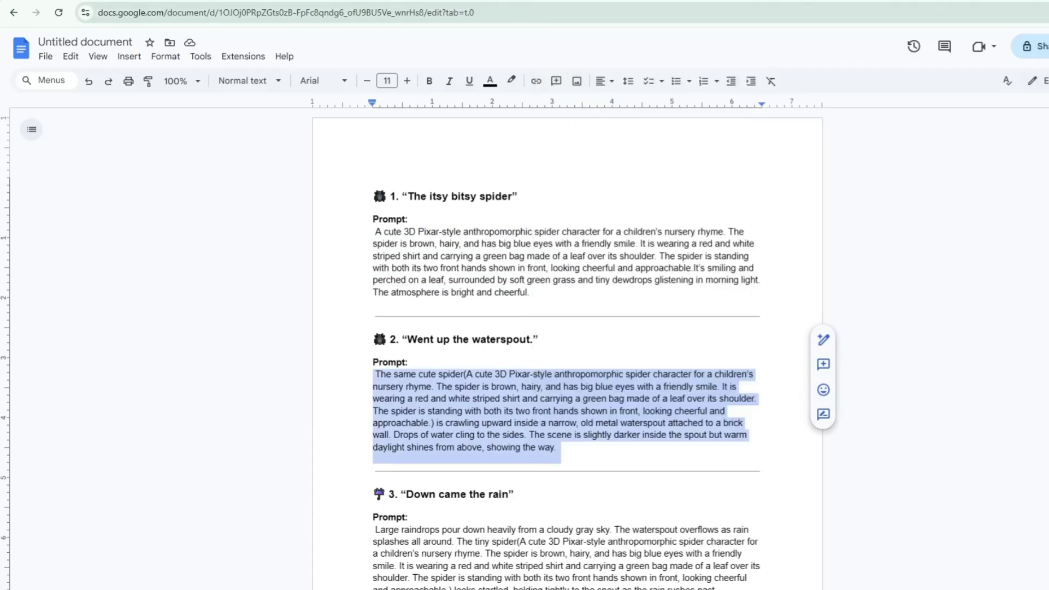
{"action": "key", "text": "ctrl+Tab"}
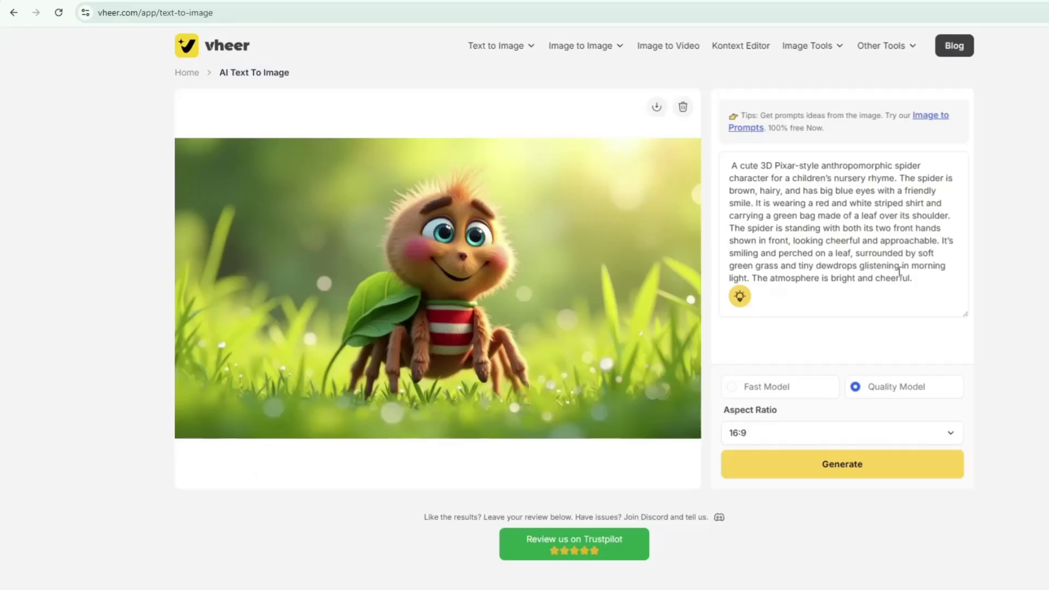
{"action": "left_click_drag", "start_coordinate": [922, 280], "coordinate": [712, 168]}
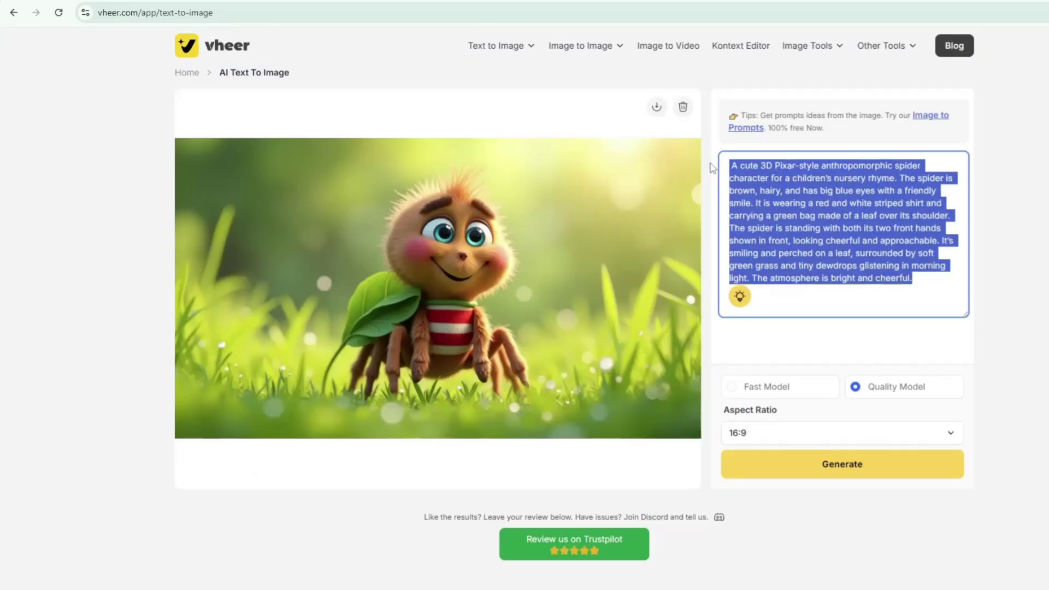
{"action": "key", "text": "BackSpace"}
{"action": "key", "text": "ctrl+v"}
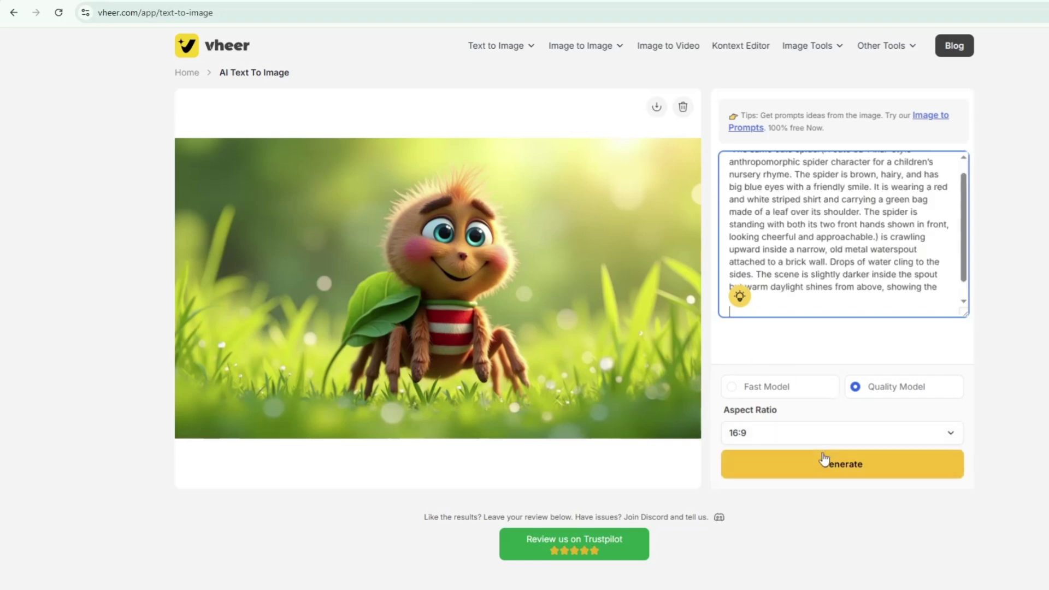
{"action": "left_click", "coordinate": [831, 473]}
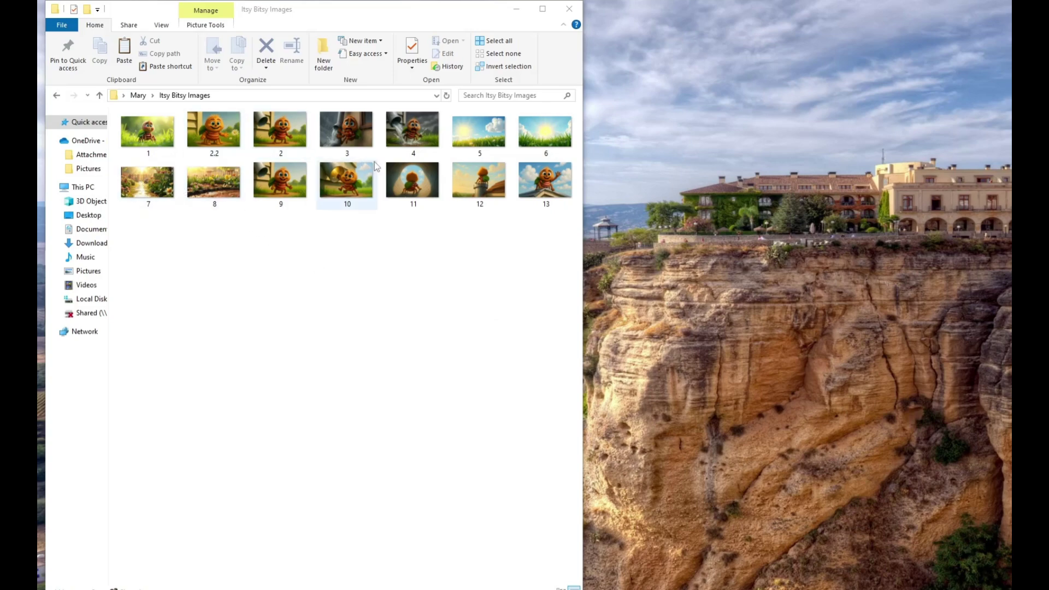
Open image 1 in the photo viewer and step through the folder's other images
{"action": "double_click", "coordinate": [153, 140]}
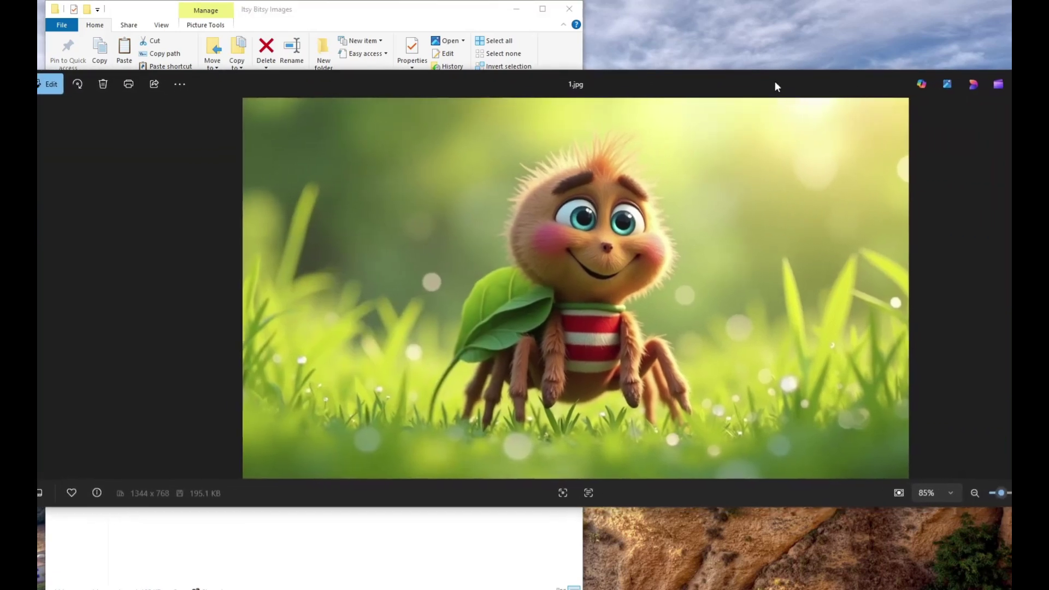
{"action": "left_click_drag", "start_coordinate": [774, 83], "coordinate": [715, 78]}
{"action": "key", "text": "Right"}
{"action": "key", "text": "Right"}
{"action": "key", "text": "Right"}
{"action": "key", "text": "Right"}
{"action": "key", "text": "Right"}
{"action": "key", "text": "Right"}
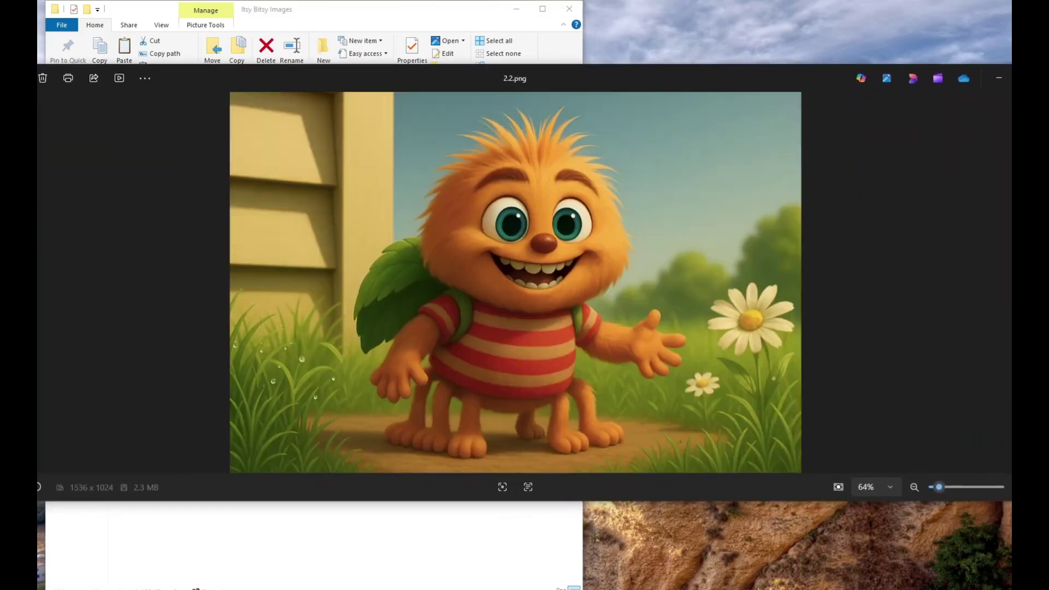
{"action": "key", "text": "Right"}
{"action": "key", "text": "Right"}
{"action": "key", "text": "Right"}
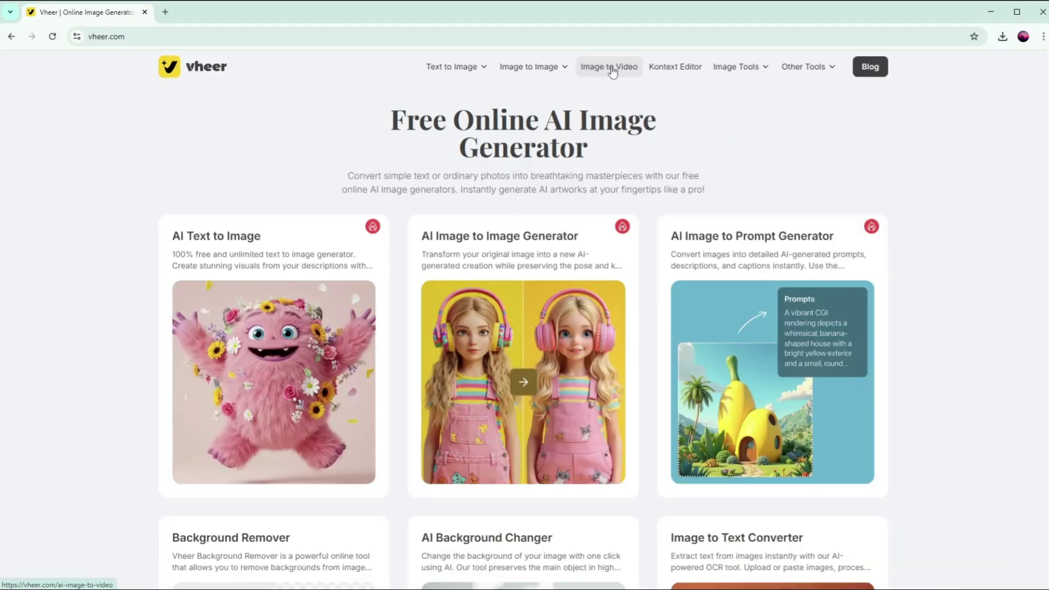
Open Vheer's image-to-video generator and upload picture 1 of the spider
{"action": "left_click", "coordinate": [683, 82]}
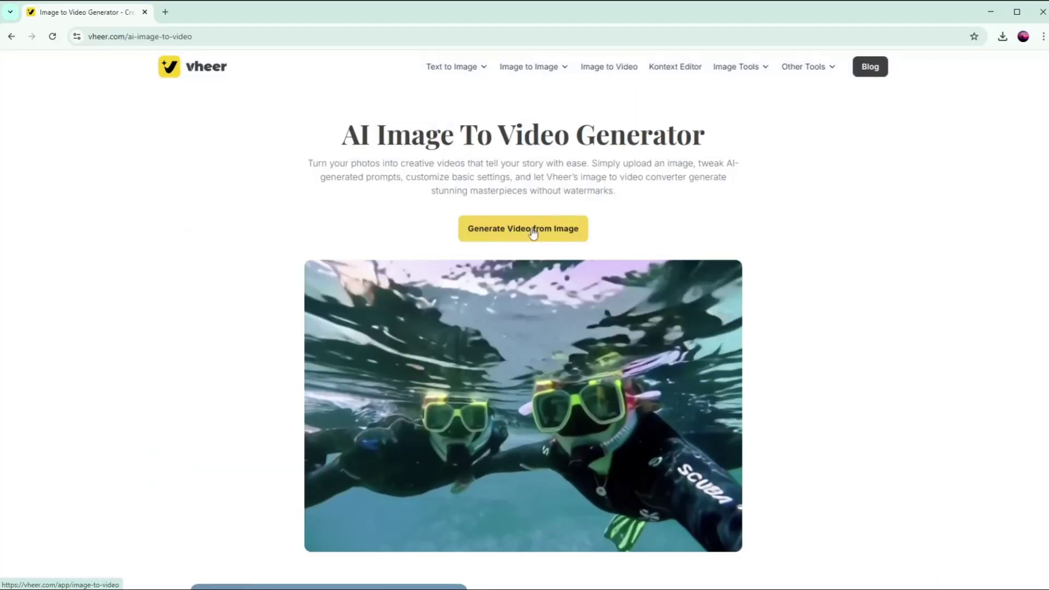
{"action": "left_click", "coordinate": [533, 230]}
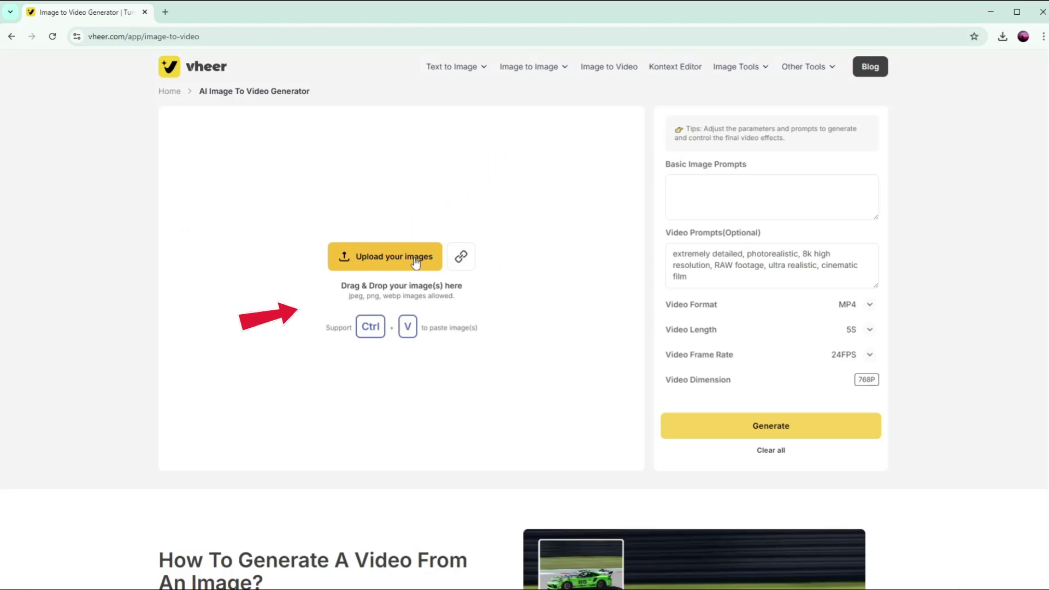
{"action": "left_click", "coordinate": [415, 261]}
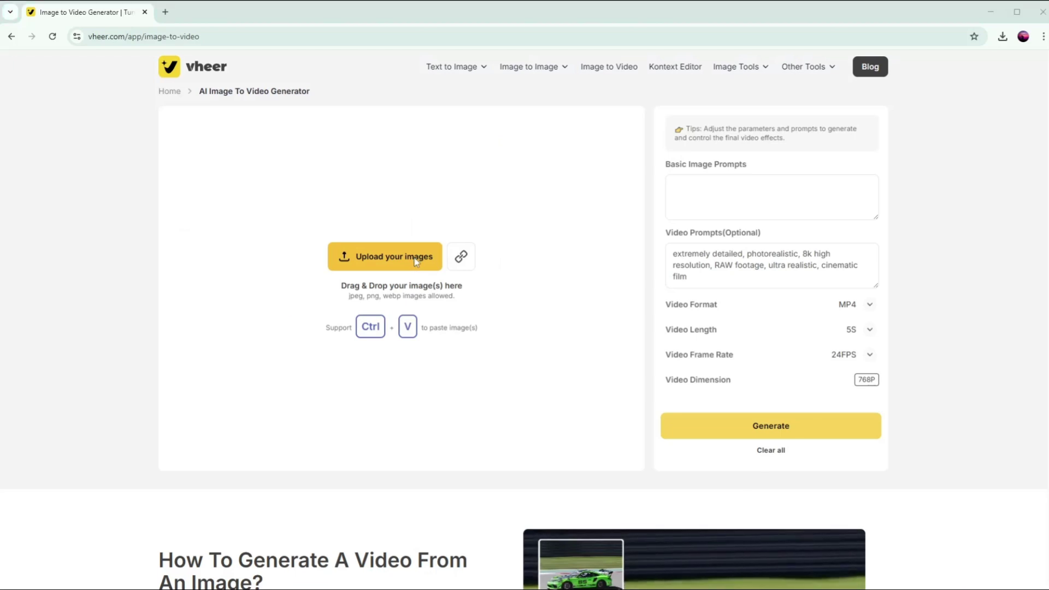
{"action": "double_click", "coordinate": [126, 109]}
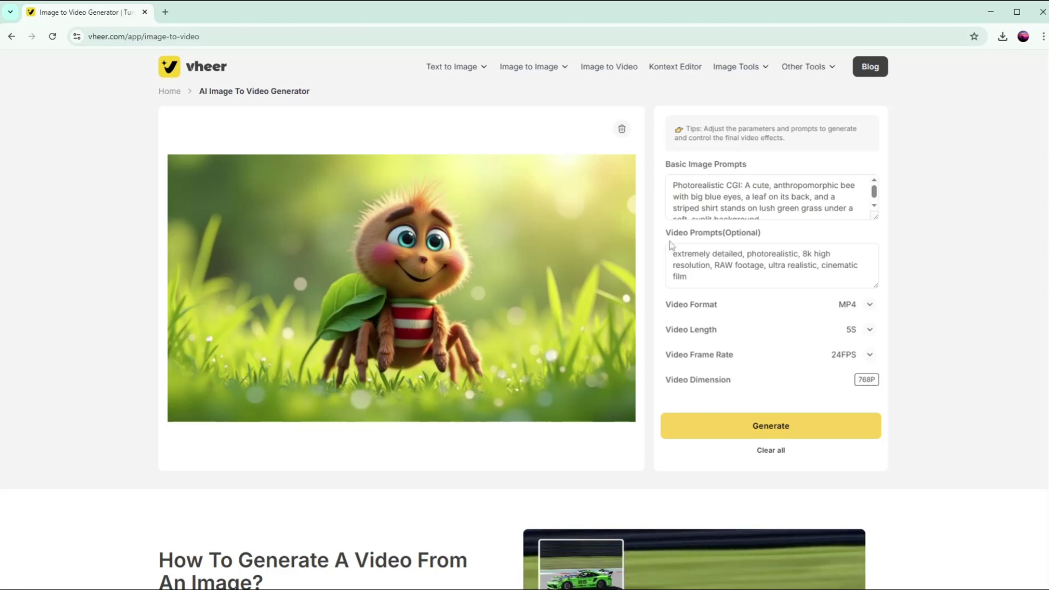
Replace the video prompt with 'The character is dancing' and generate the clip
{"action": "left_click_drag", "start_coordinate": [667, 258], "coordinate": [713, 294]}
{"action": "key", "text": "BackSpace"}
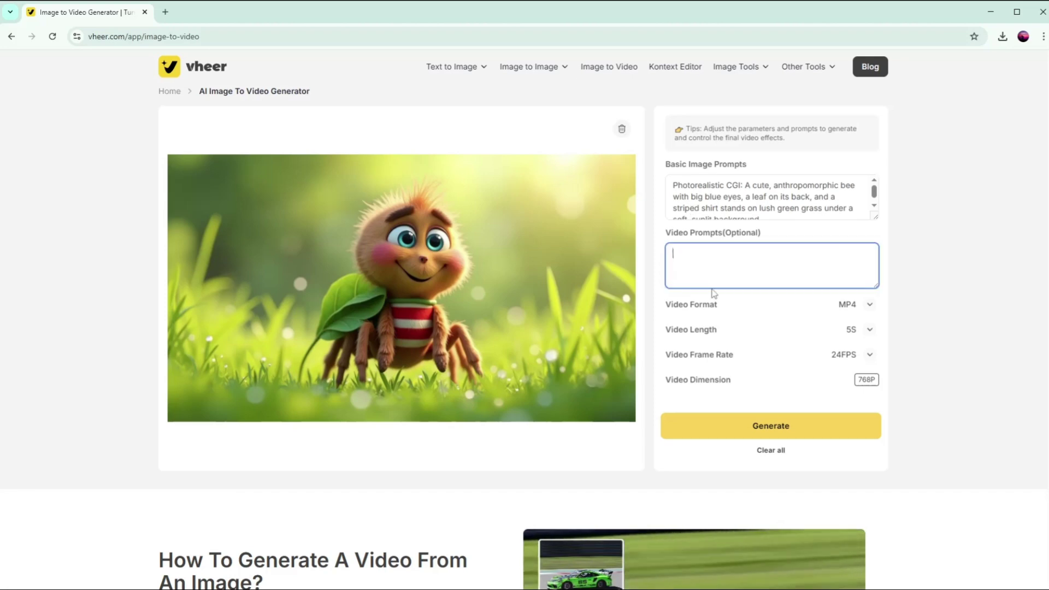
{"action": "type", "text": "THe charcate"}
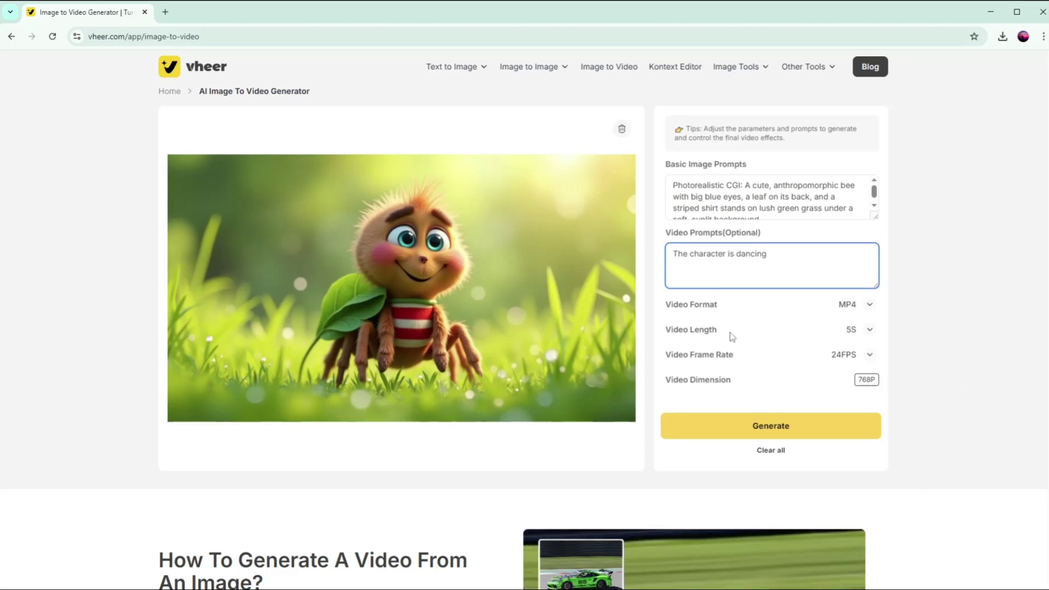
{"action": "left_click", "coordinate": [775, 427]}
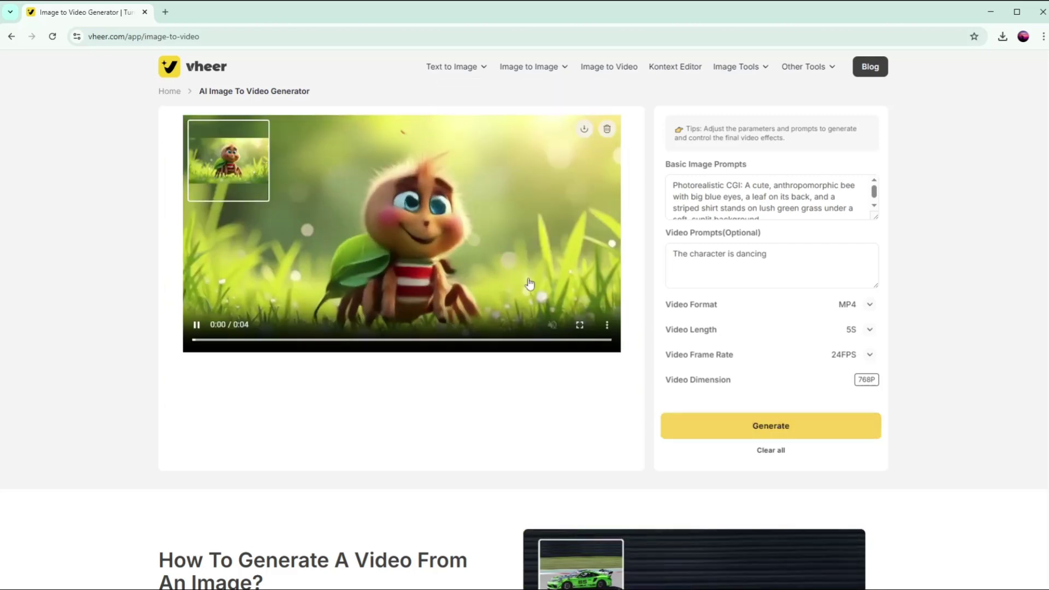
Download the dancing clip and upload picture 2 of the spider
{"action": "left_click", "coordinate": [585, 132]}
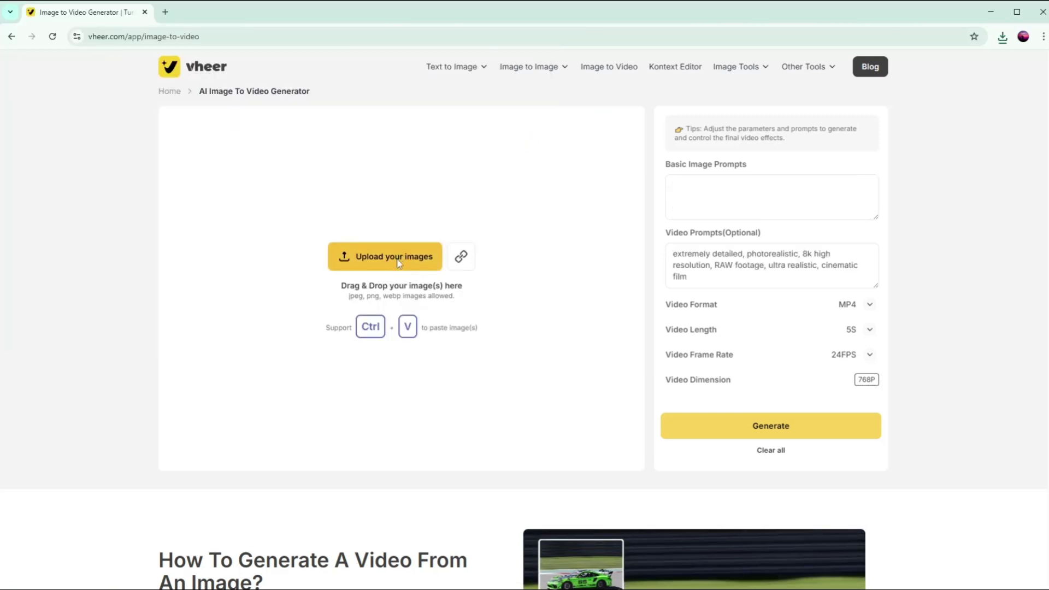
{"action": "left_click", "coordinate": [398, 263]}
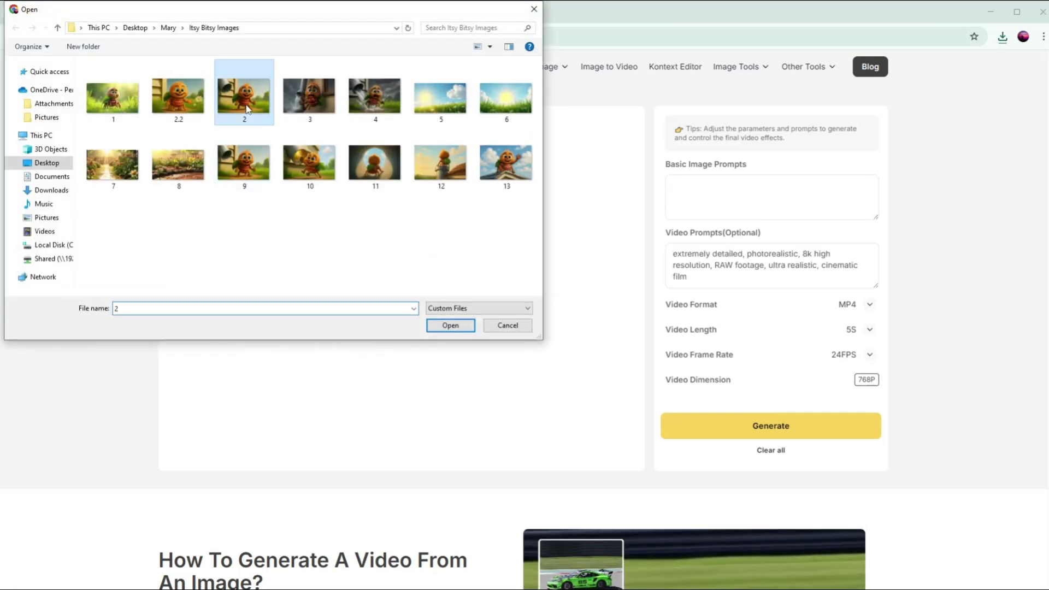
{"action": "double_click", "coordinate": [244, 98]}
Set the video prompt to 'The character is facing to the right. looking for the hole of the waterspout.' and generate
{"action": "triple_click", "coordinate": [666, 254]}
{"action": "type", "text": "The character is facing to the right. looking for the ho"}
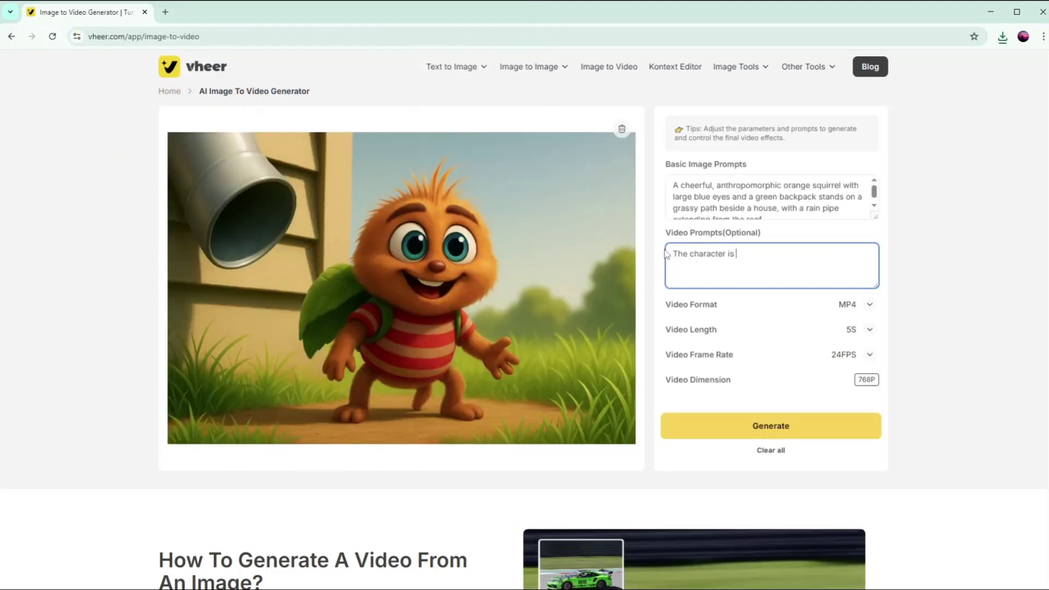
{"action": "type", "text": "le of the waterspout."}
{"action": "left_click", "coordinate": [770, 425]}
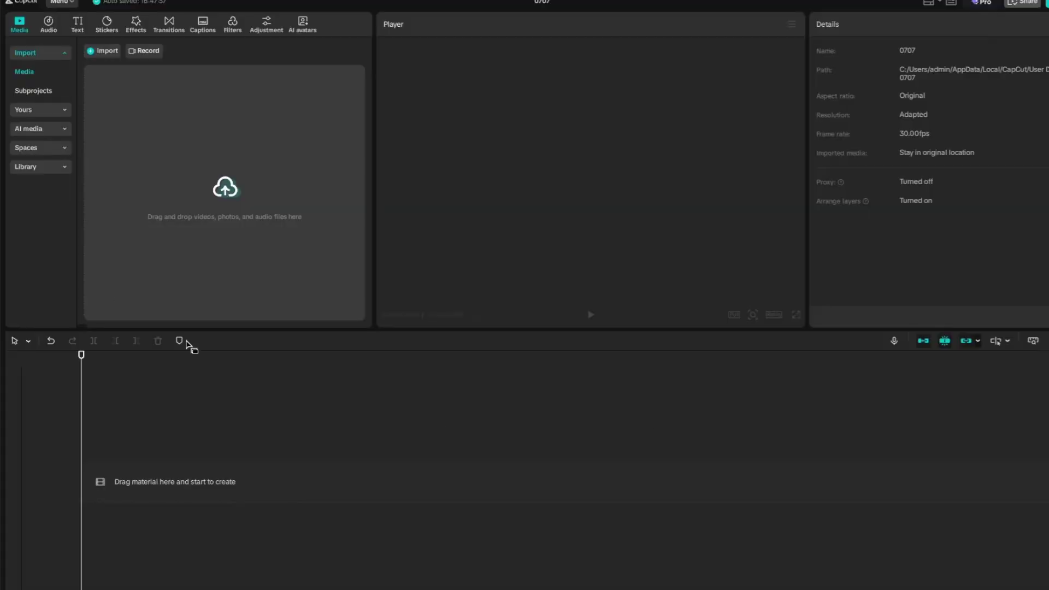
Import the Itsy Bitsy Spider MP3 and clips 1.mp4–19.mp4 onto the timeline, then set Ratio to 16:9
{"action": "left_click", "coordinate": [106, 51]}
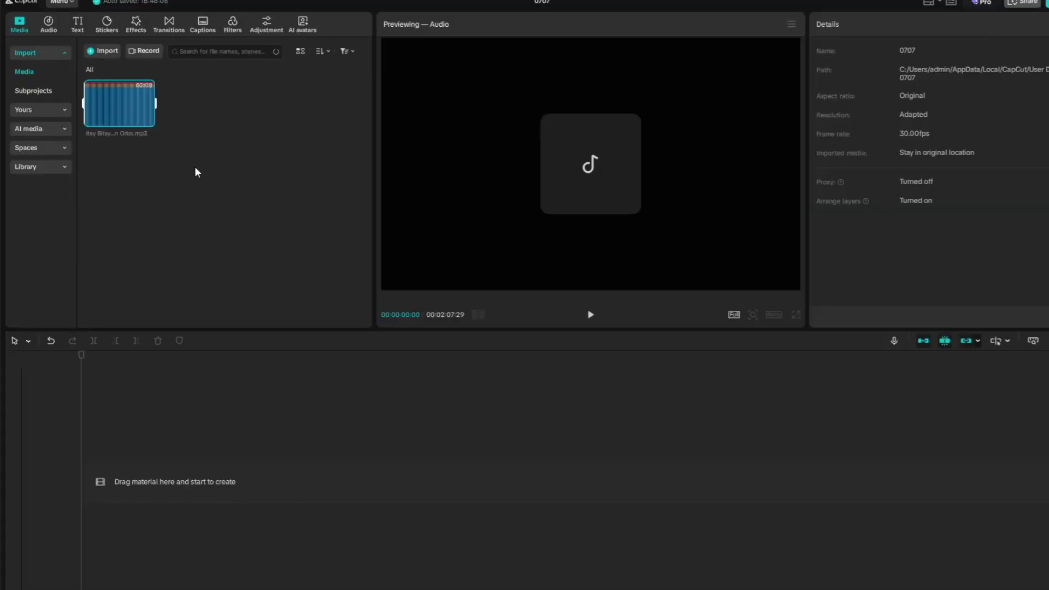
{"action": "left_click_drag", "start_coordinate": [101, 108], "coordinate": [136, 480]}
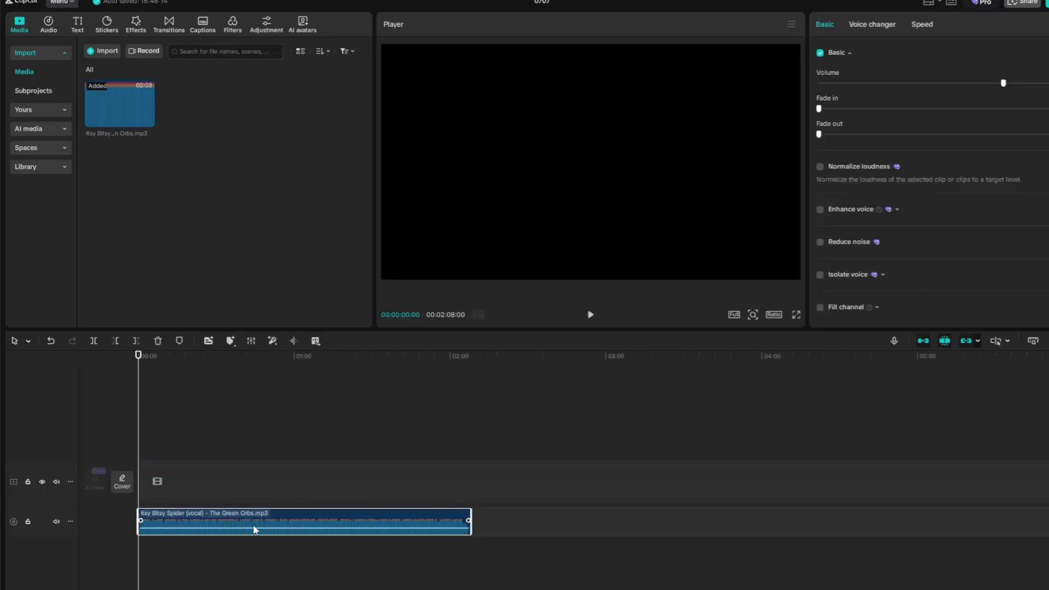
{"action": "left_click", "coordinate": [105, 50]}
{"action": "key", "text": "ctrl+a"}
{"action": "left_click", "coordinate": [507, 335]}
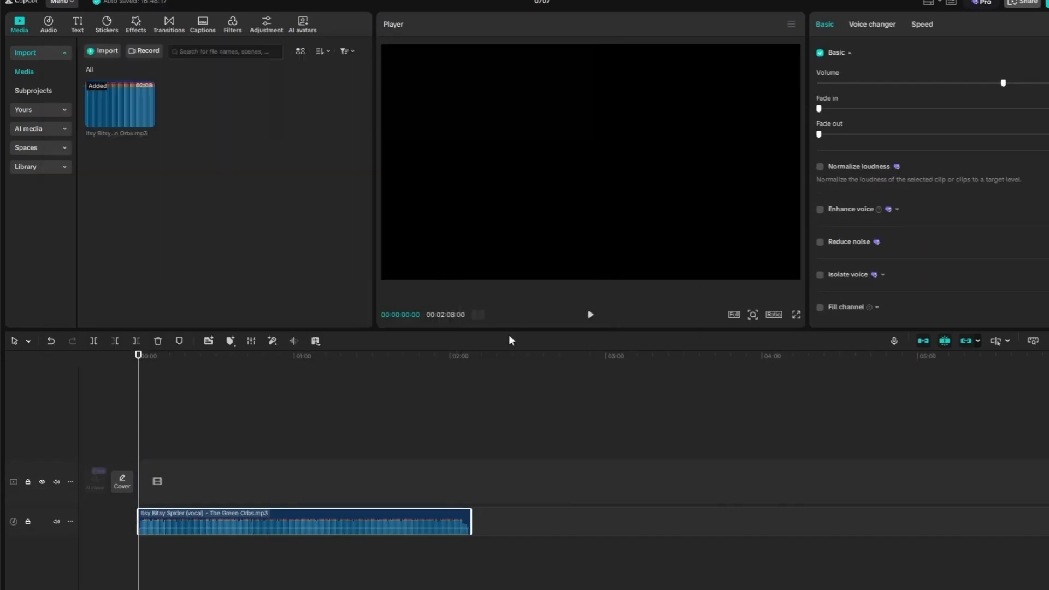
{"action": "left_click_drag", "start_coordinate": [189, 113], "coordinate": [190, 486]}
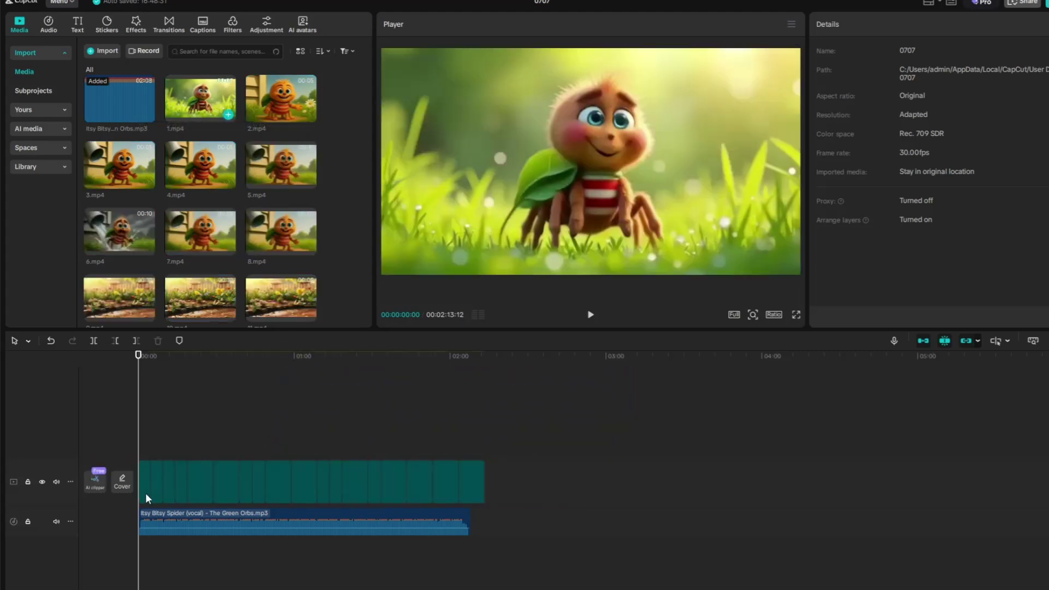
{"action": "left_click", "coordinate": [774, 314]}
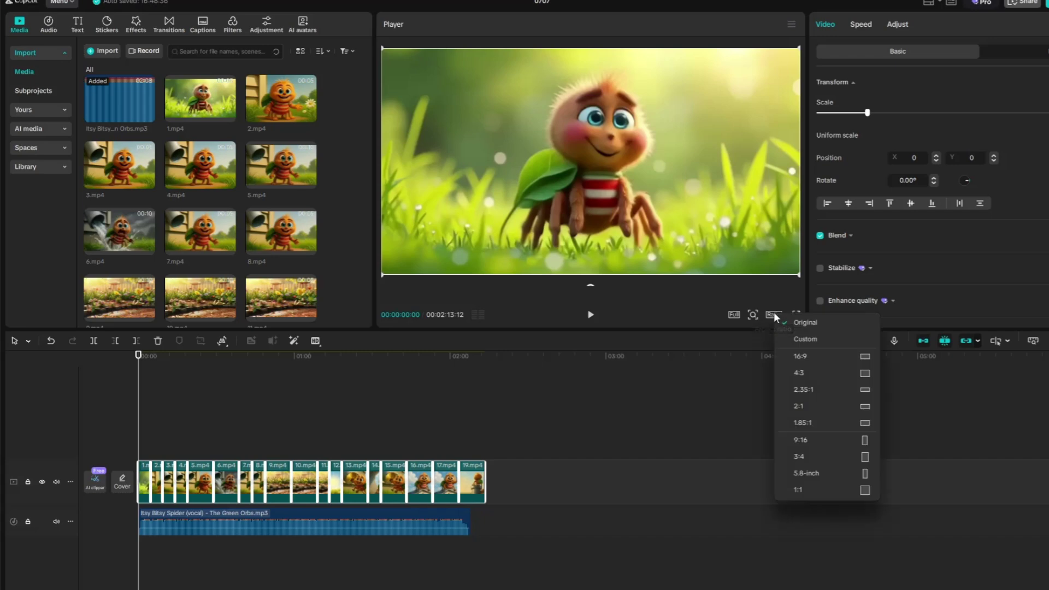
{"action": "left_click", "coordinate": [801, 356]}
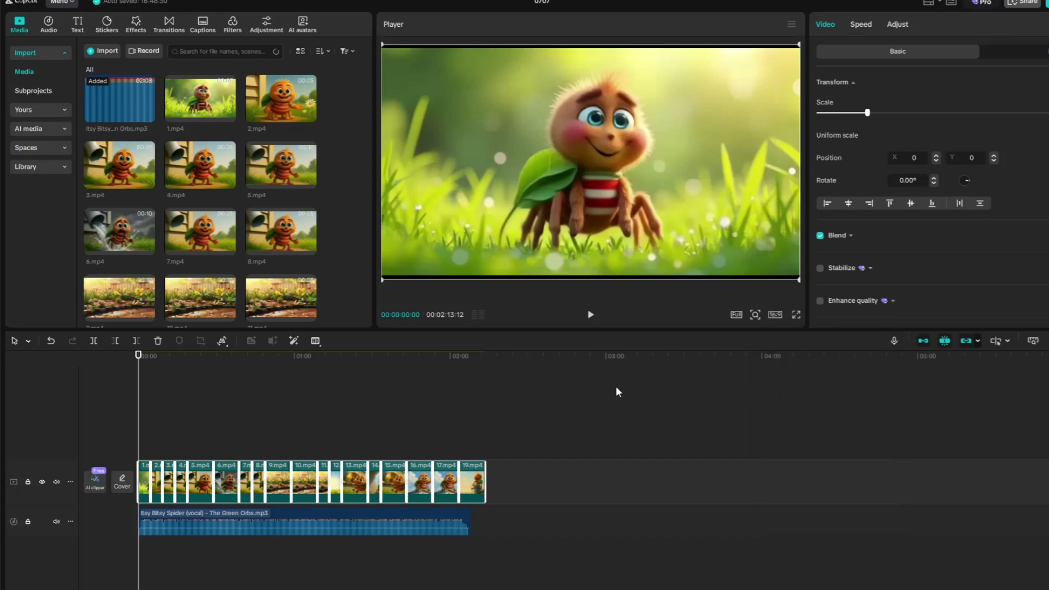
Shift the video clips and the song later on the timeline
{"action": "left_click_drag", "start_coordinate": [282, 484], "coordinate": [305, 485]}
{"action": "left_click", "coordinate": [330, 506]}
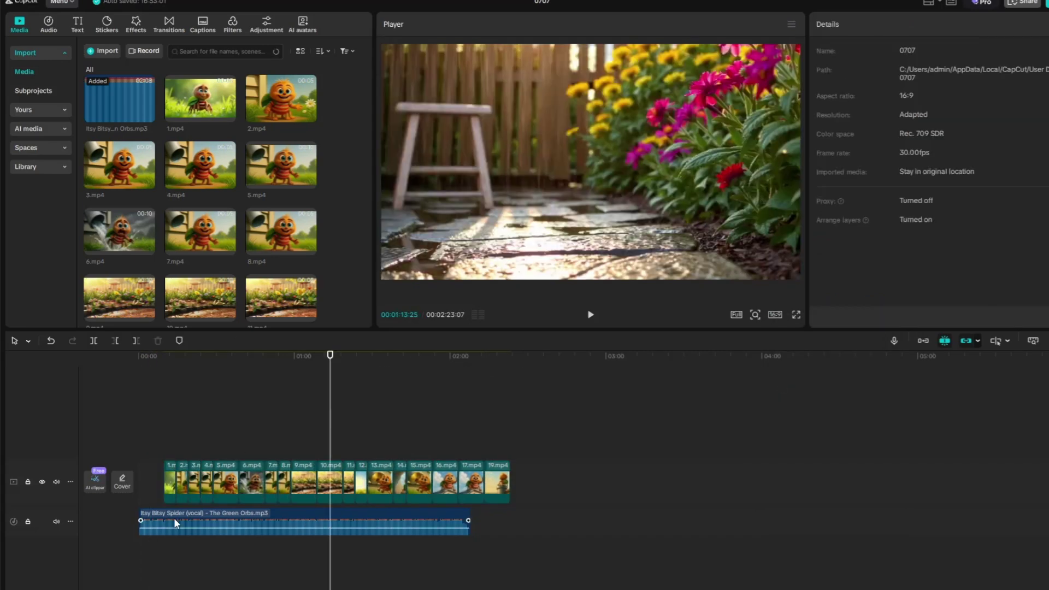
{"action": "left_click", "coordinate": [174, 518]}
{"action": "left_click_drag", "start_coordinate": [191, 526], "coordinate": [201, 520]}
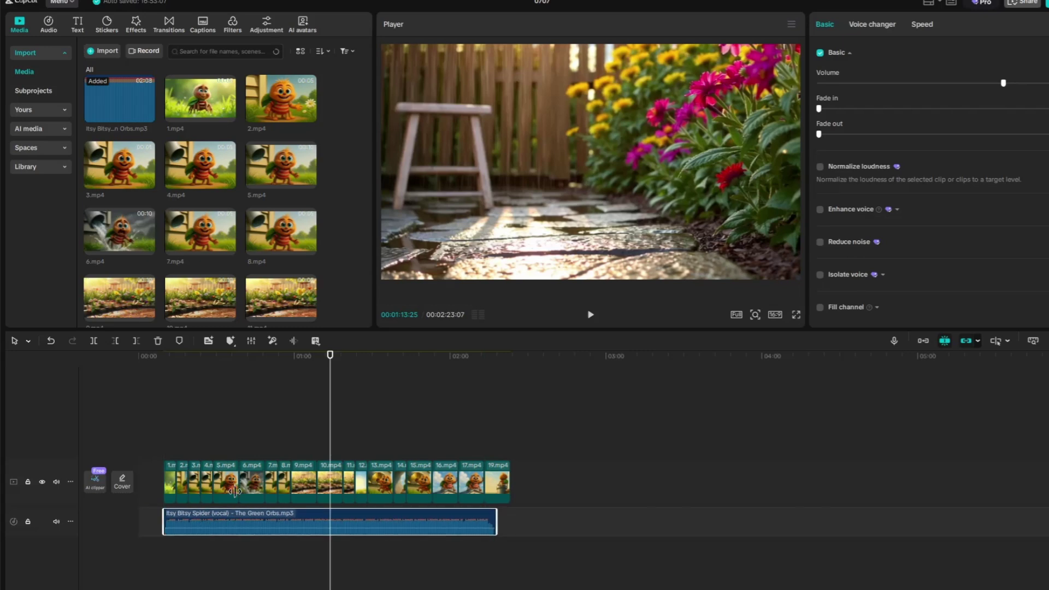
{"action": "left_click", "coordinate": [370, 407]}
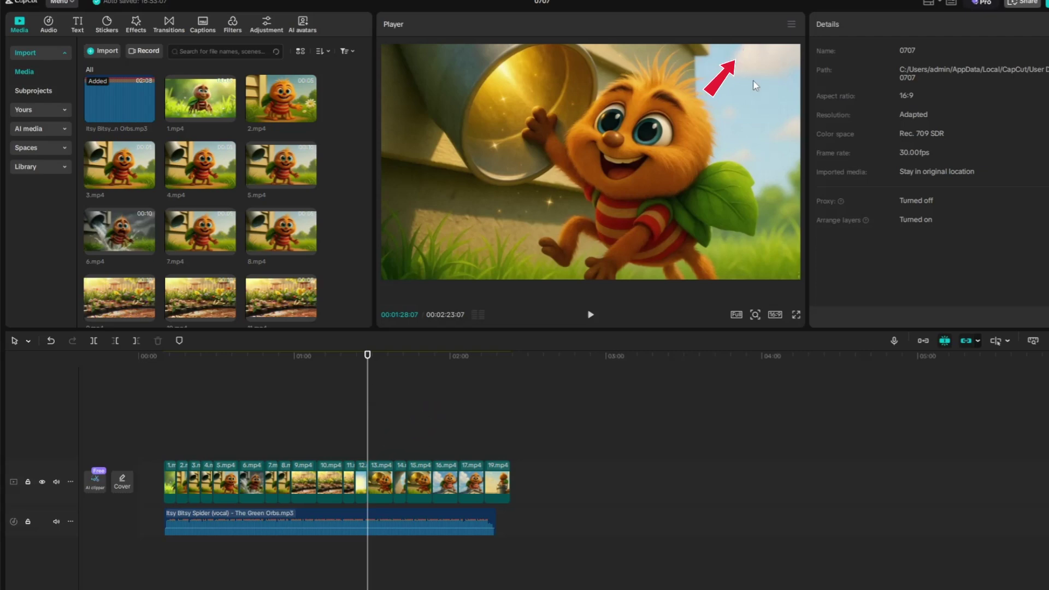
Export the current frame as 0707.png and place it at 00:00 above the main track
{"action": "left_click", "coordinate": [791, 25]}
{"action": "left_click", "coordinate": [821, 70]}
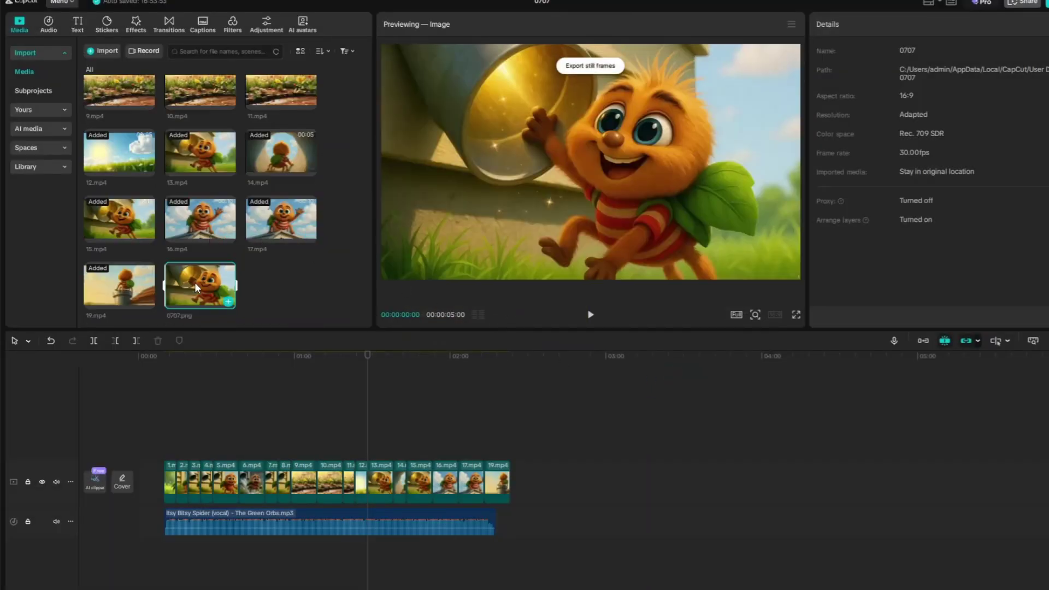
{"action": "left_click_drag", "start_coordinate": [194, 282], "coordinate": [158, 417]}
{"action": "left_click_drag", "start_coordinate": [114, 449], "coordinate": [137, 438]}
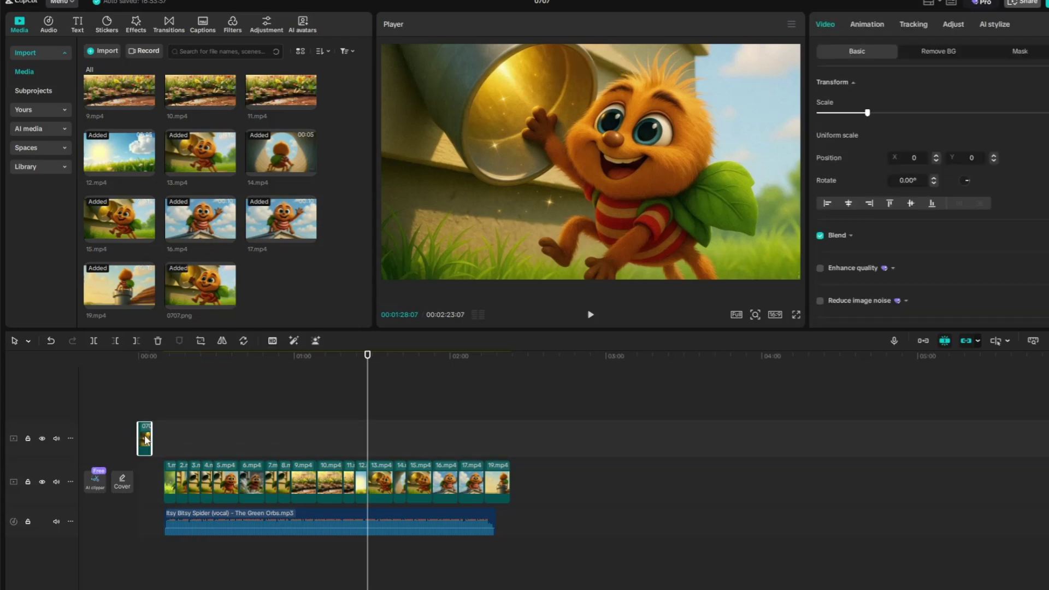
{"action": "left_click", "coordinate": [722, 528]}
Add a Default text clip above the intro still
{"action": "scroll", "coordinate": [722, 528], "scroll_direction": "up", "scroll_amount": 5, "text": "ctrl"}
{"action": "left_click", "coordinate": [76, 24]}
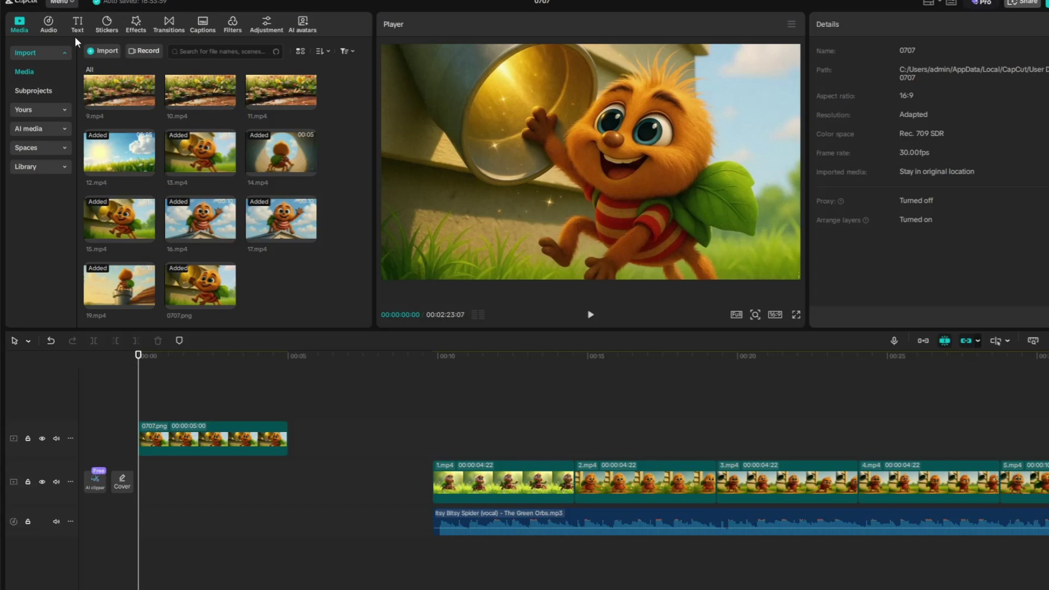
{"action": "left_click_drag", "start_coordinate": [108, 72], "coordinate": [142, 414]}
Retitle the text 'The Itsy Bitsy Spider' with an outlined ART effect, top placement and In animation
{"action": "key", "text": "ctrl+a"}
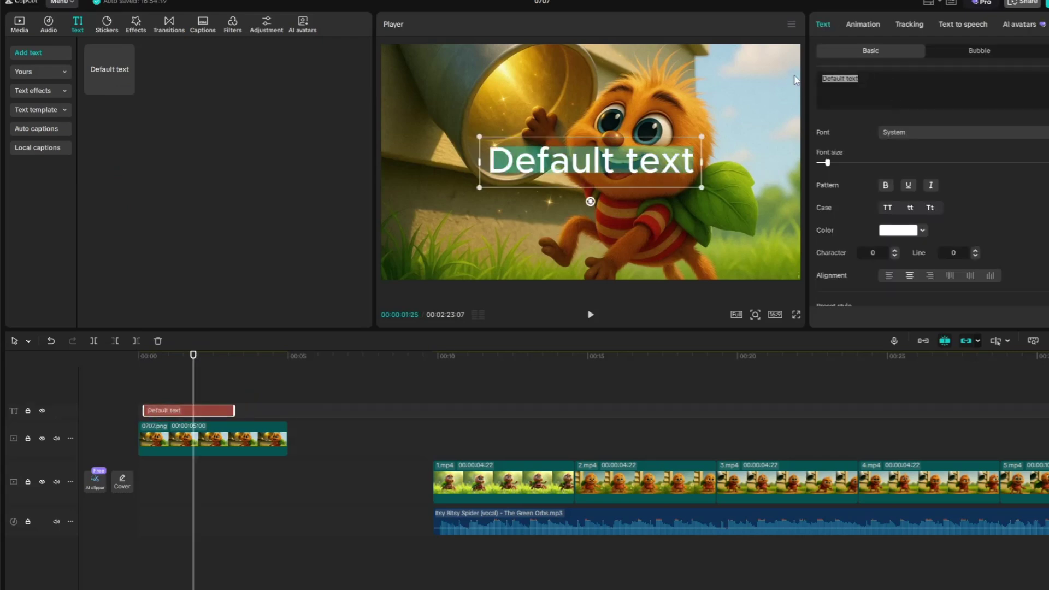
{"action": "type", "text": "The Itsy Bitsy Spider"}
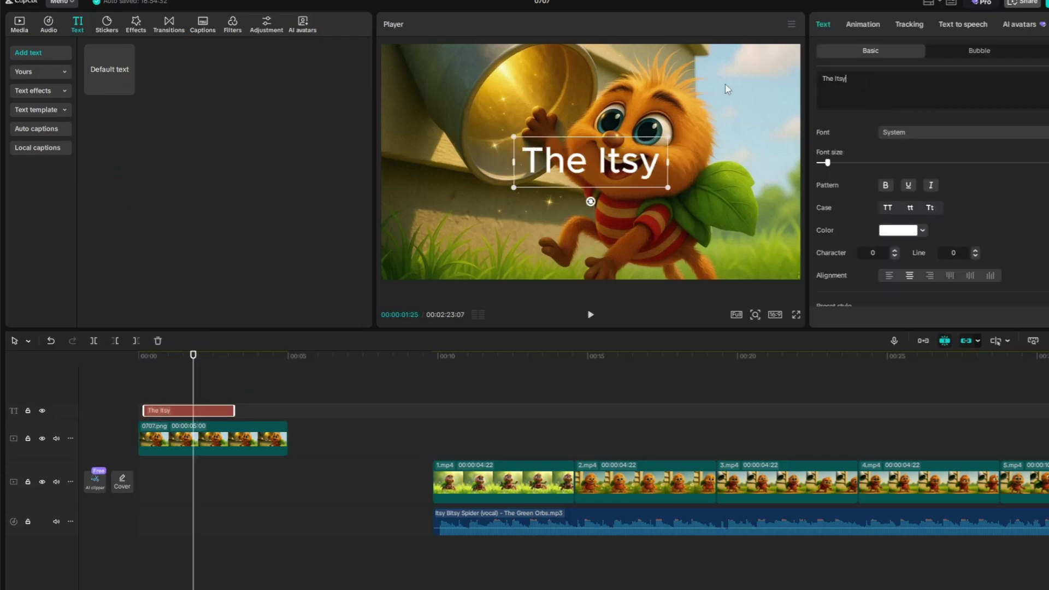
{"action": "left_click", "coordinate": [1004, 50]}
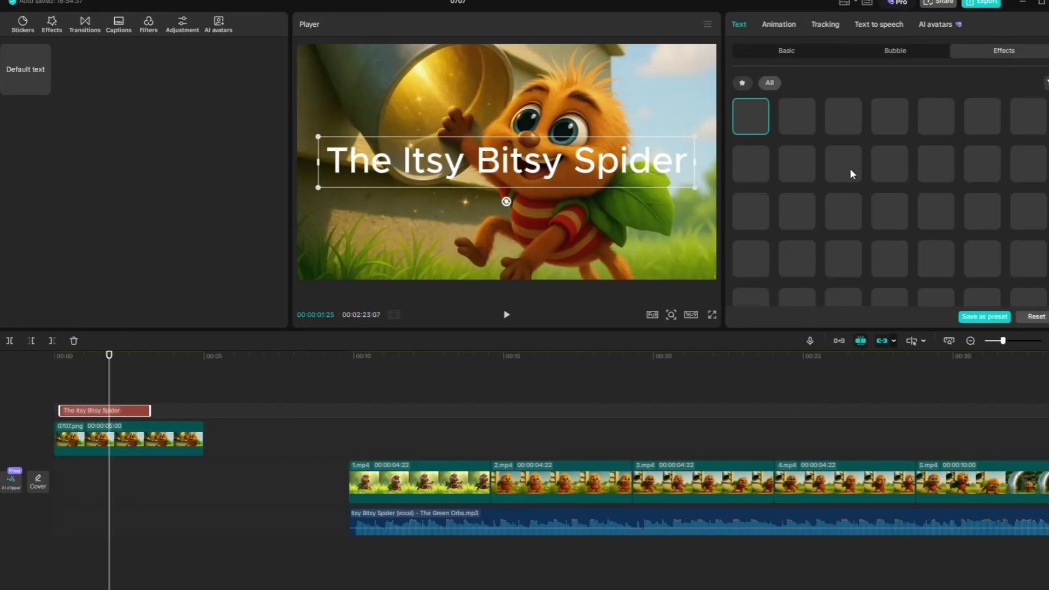
{"action": "scroll", "coordinate": [752, 273], "scroll_direction": "down", "scroll_amount": 1}
{"action": "left_click", "coordinate": [750, 271]}
{"action": "left_click_drag", "start_coordinate": [505, 170], "coordinate": [507, 73]}
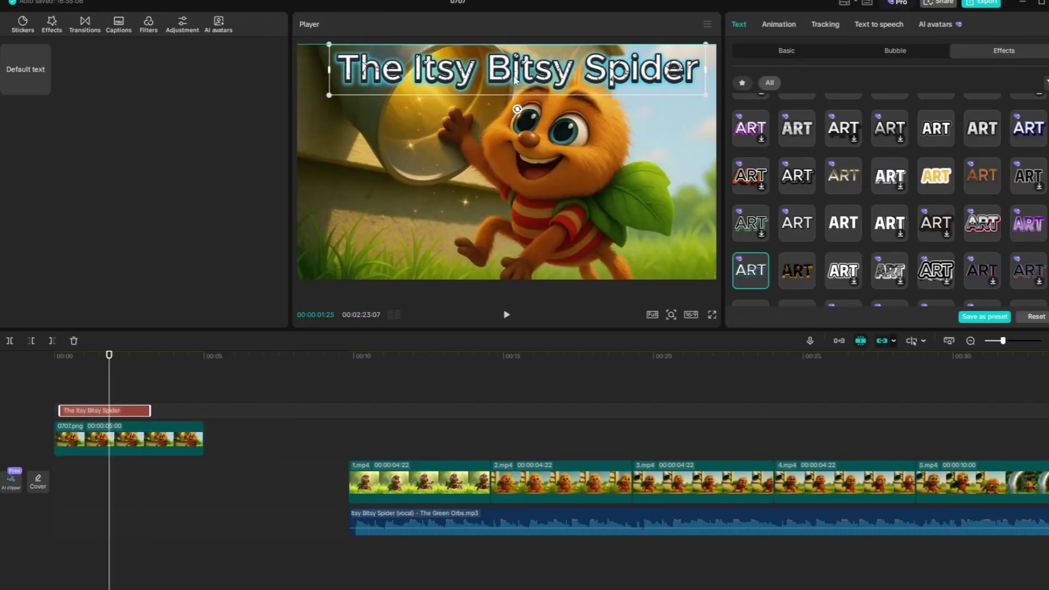
{"action": "left_click", "coordinate": [779, 24]}
{"action": "left_click", "coordinate": [1026, 225]}
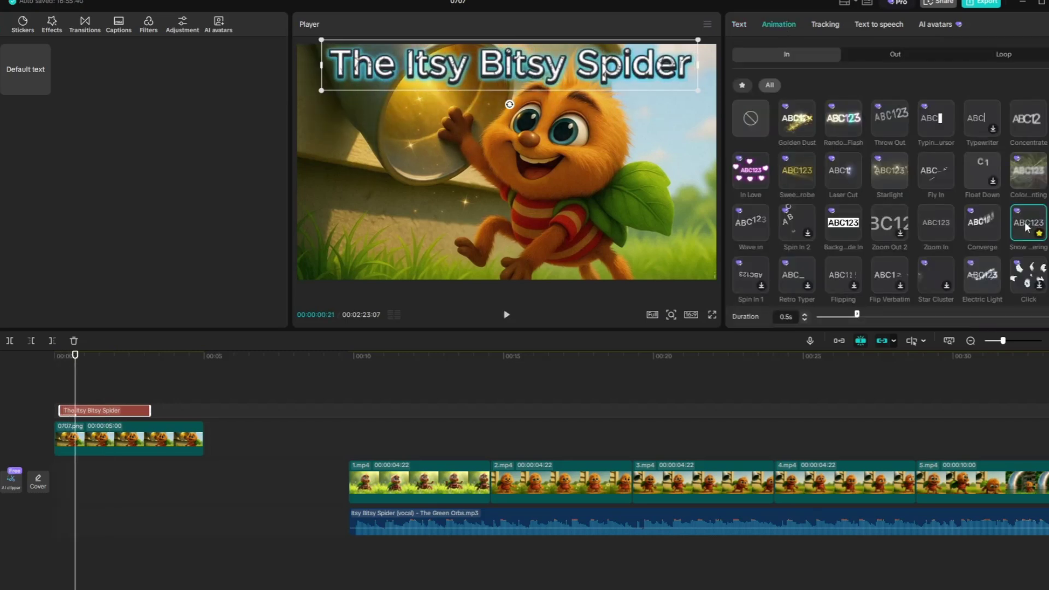
Filter text-to-speech voices to English and choose the Cute Boy II voice
{"action": "left_click", "coordinate": [878, 24]}
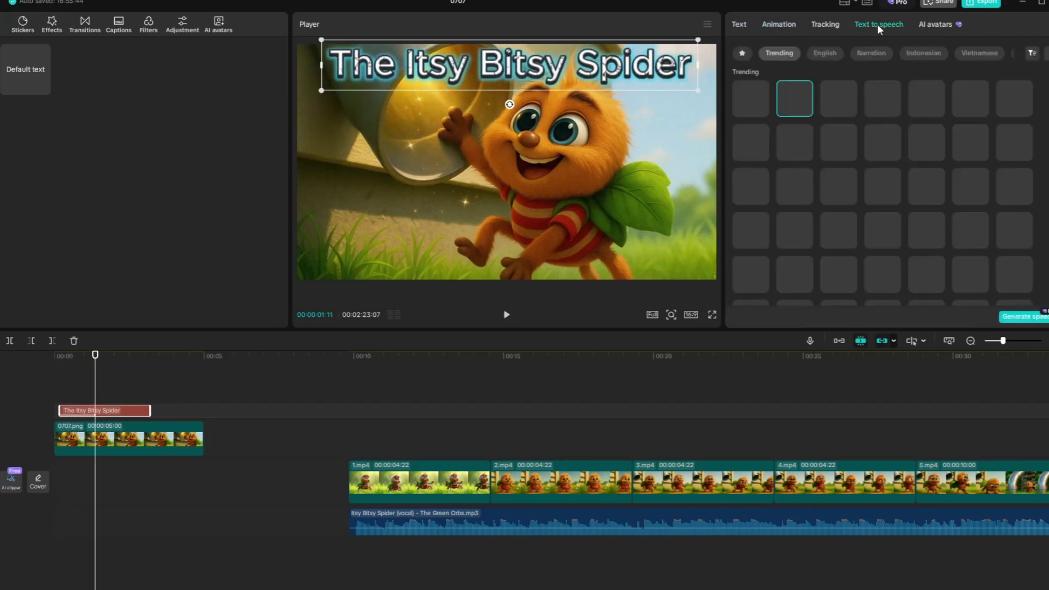
{"action": "left_click", "coordinate": [825, 53]}
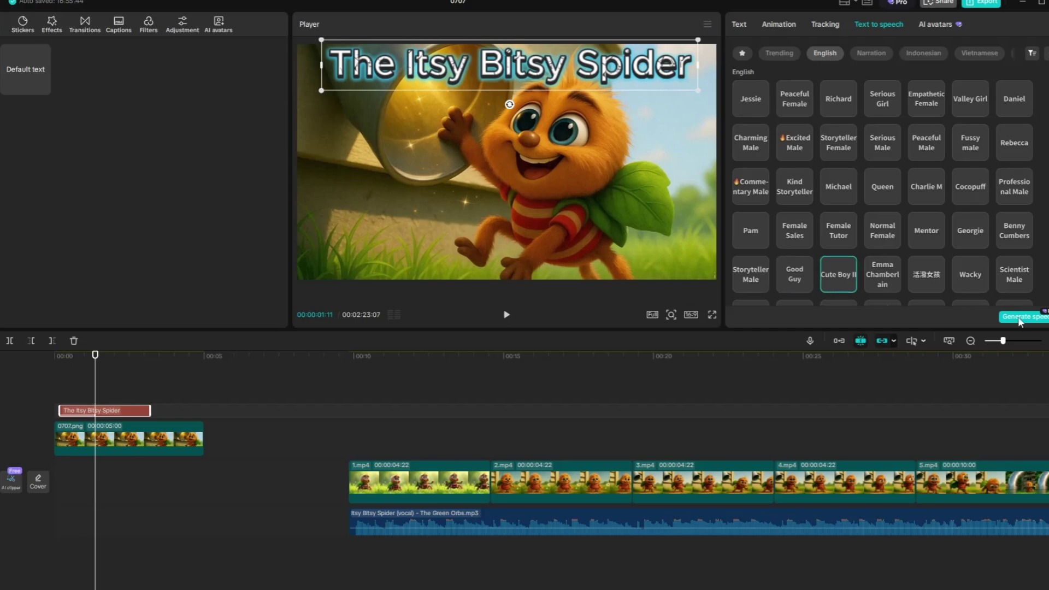
{"action": "left_click", "coordinate": [797, 280]}
Generate the title's speech audio and shift the title clip later
{"action": "left_click", "coordinate": [1017, 317]}
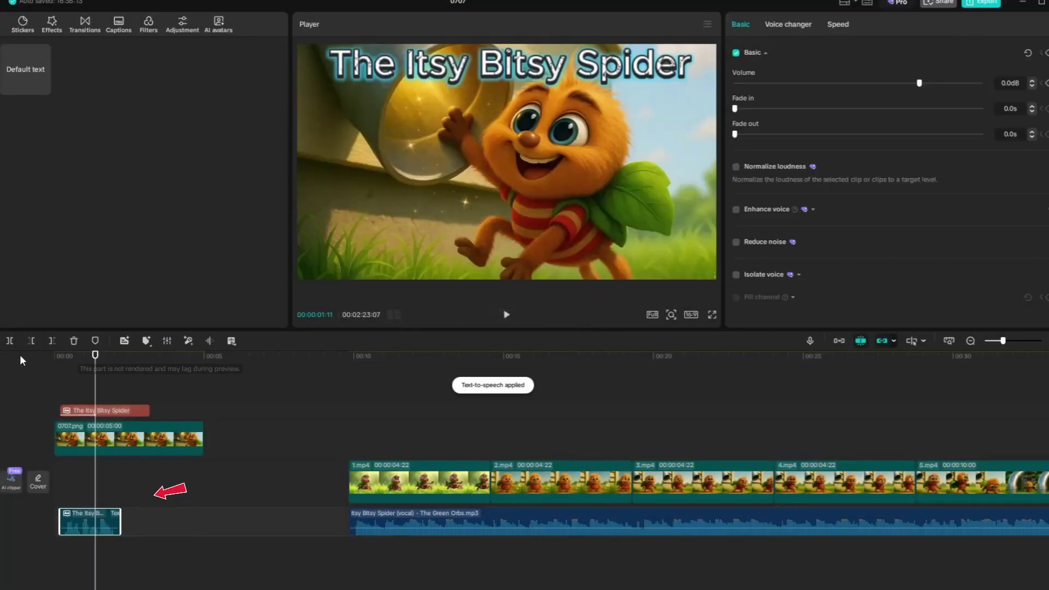
{"action": "mouse_move", "coordinate": [95, 397]}
{"action": "left_mouse_down"}
{"action": "mouse_move", "coordinate": [55, 397]}
{"action": "mouse_move", "coordinate": [84, 397]}
{"action": "left_mouse_up"}
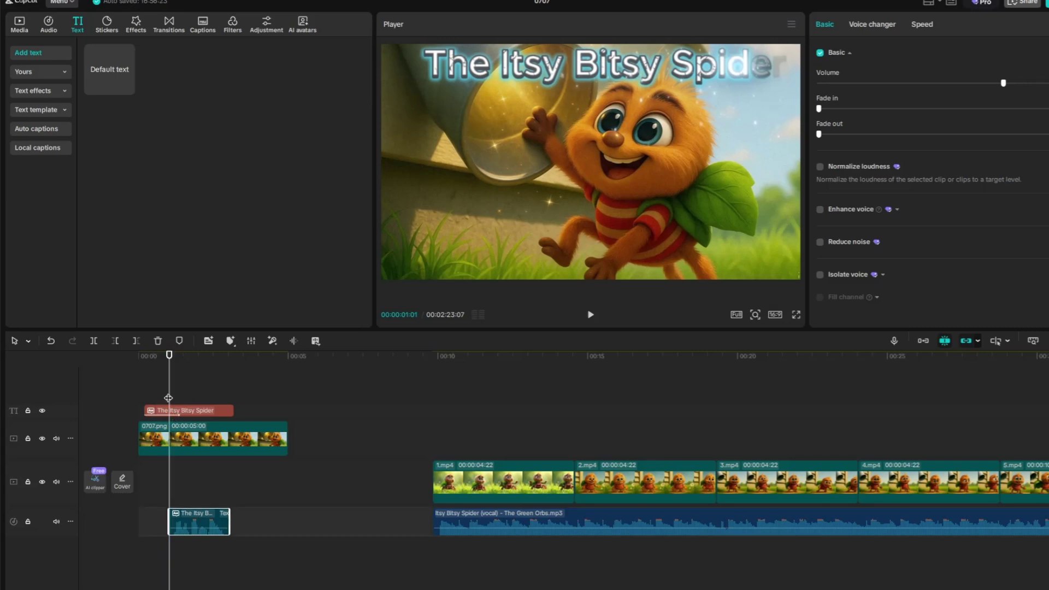
{"action": "left_click_drag", "start_coordinate": [168, 398], "coordinate": [202, 412]}
Add the 'youtube jingle for kids' sound effect at the start of the timeline
{"action": "left_click", "coordinate": [40, 27]}
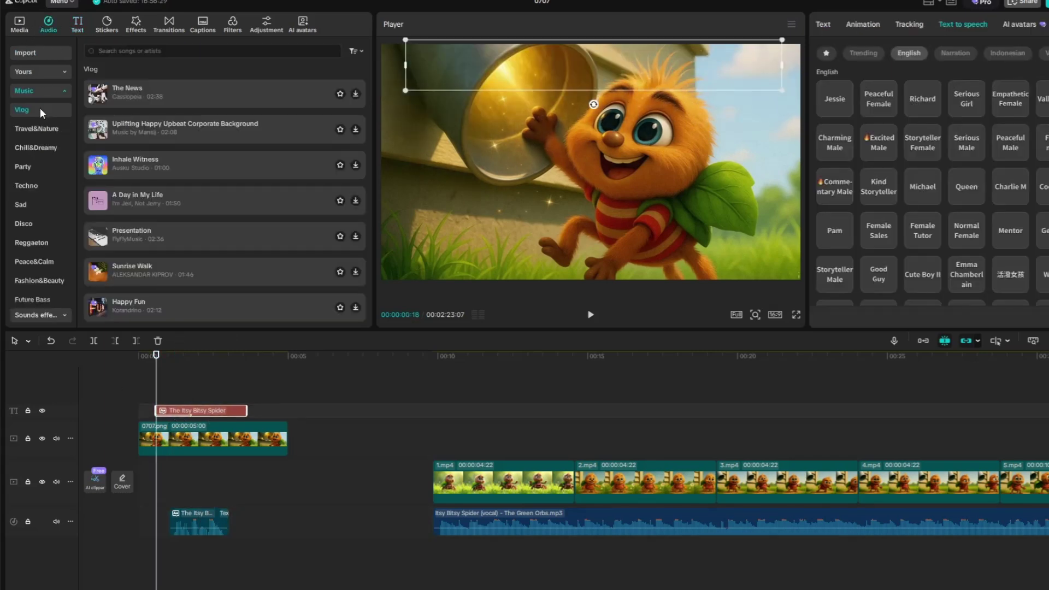
{"action": "left_click", "coordinate": [40, 107]}
{"action": "left_click", "coordinate": [40, 91]}
{"action": "left_click", "coordinate": [37, 112]}
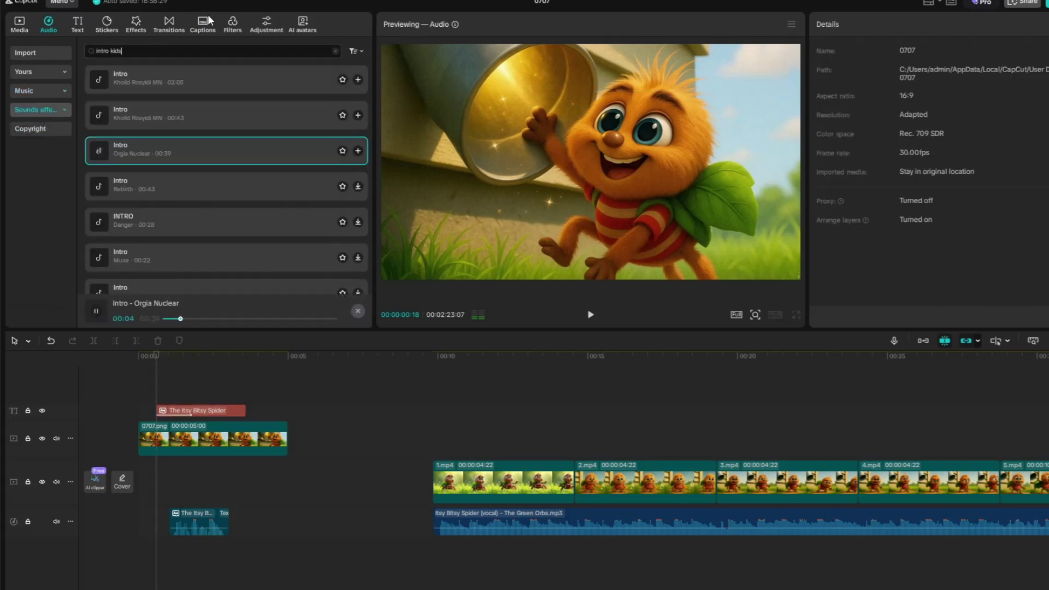
{"action": "left_click", "coordinate": [101, 115]}
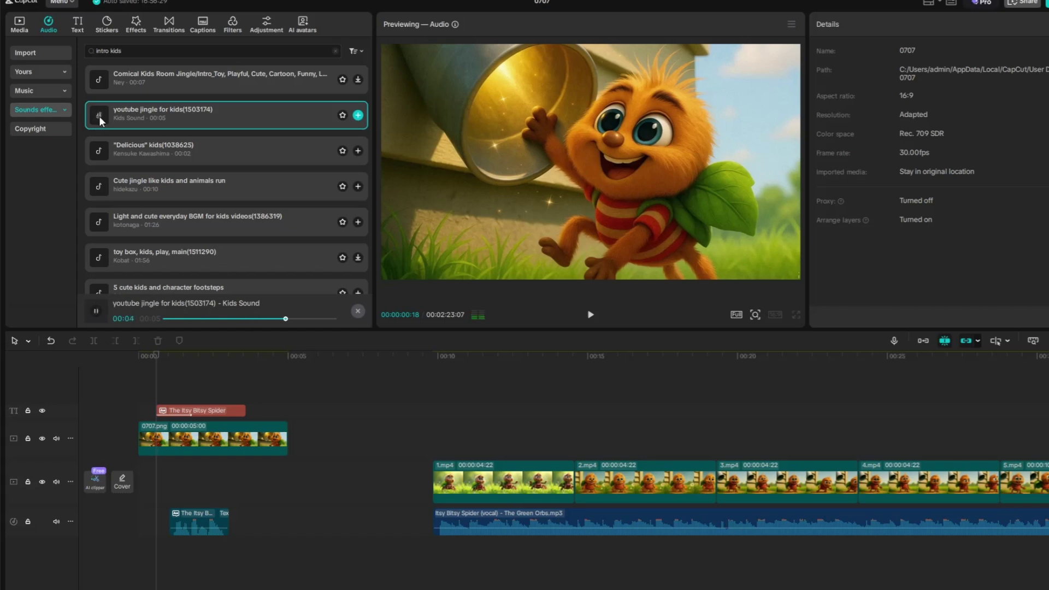
{"action": "left_click_drag", "start_coordinate": [99, 115], "coordinate": [136, 476]}
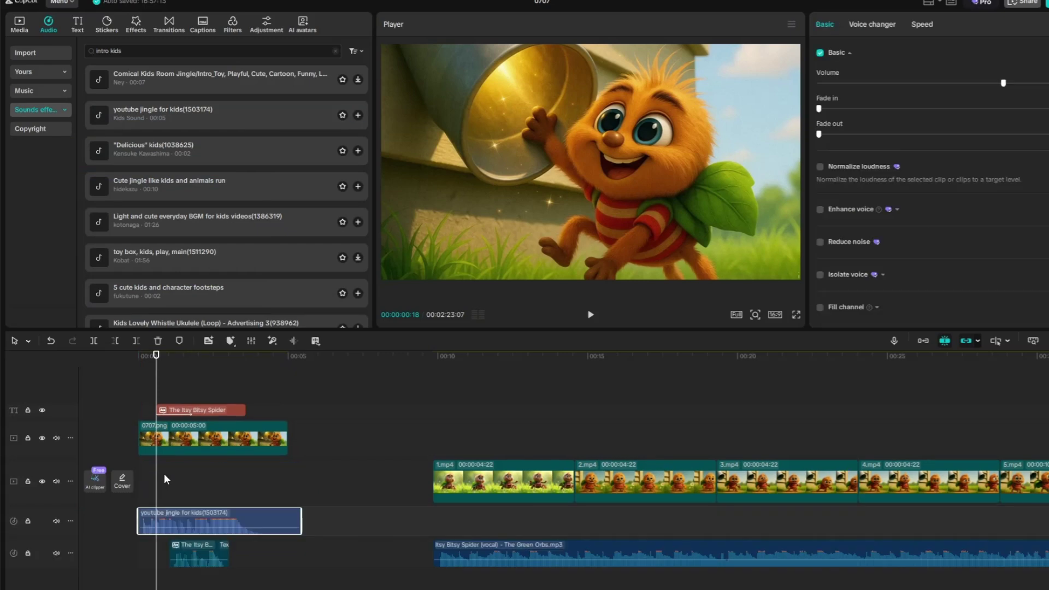
Move the title narration clip later and select the opening 0707.png image
{"action": "left_click_drag", "start_coordinate": [193, 550], "coordinate": [290, 550]}
{"action": "left_click", "coordinate": [144, 398]}
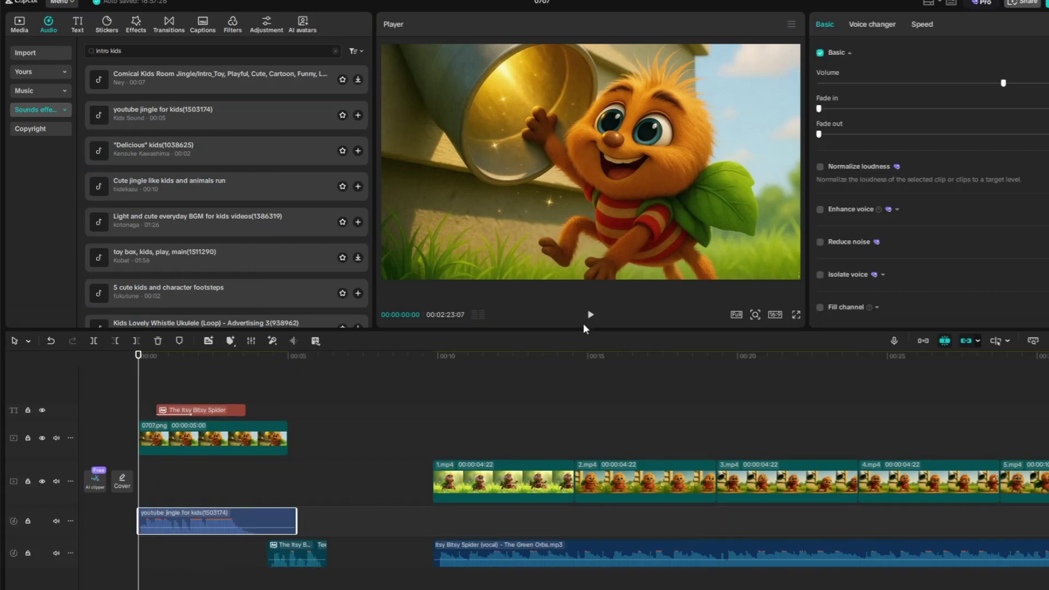
{"action": "left_click", "coordinate": [184, 446]}
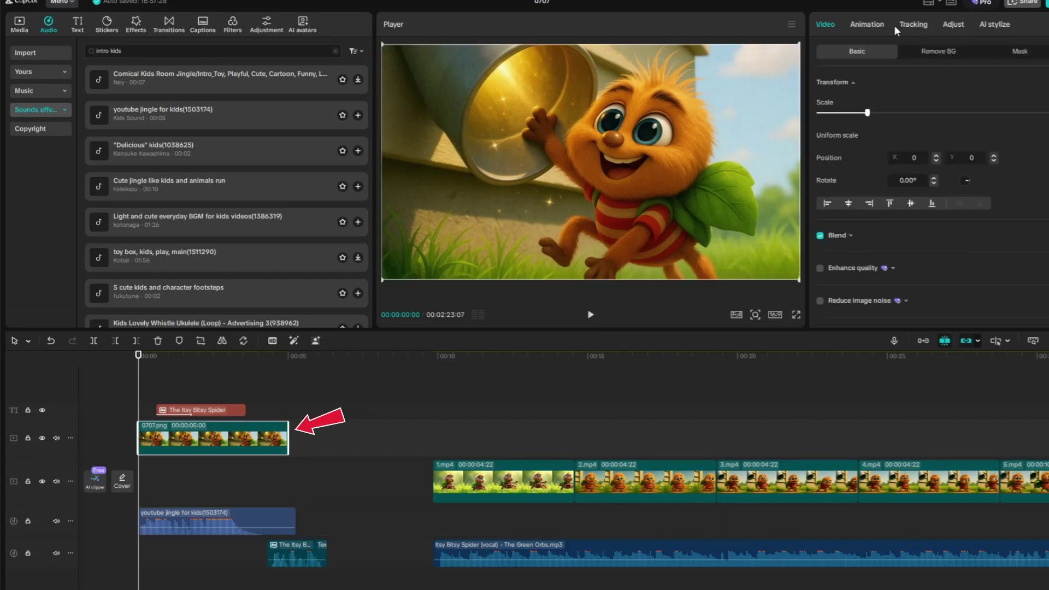
Apply the 3D Phone In animation to 0707.png and play it back to preview
{"action": "left_click", "coordinate": [866, 24]}
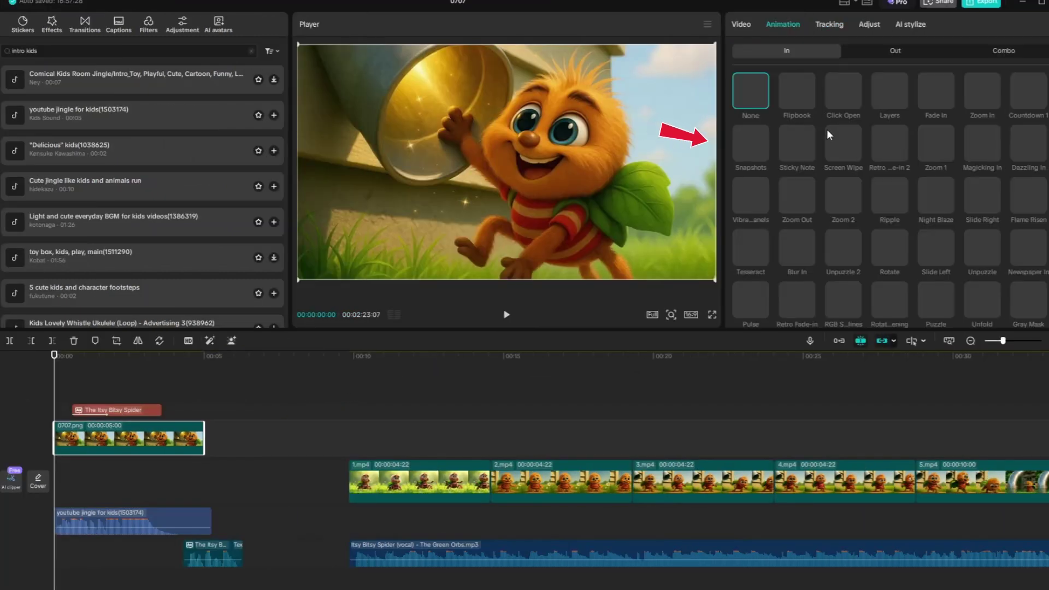
{"action": "scroll", "coordinate": [874, 208], "scroll_direction": "down", "scroll_amount": 3}
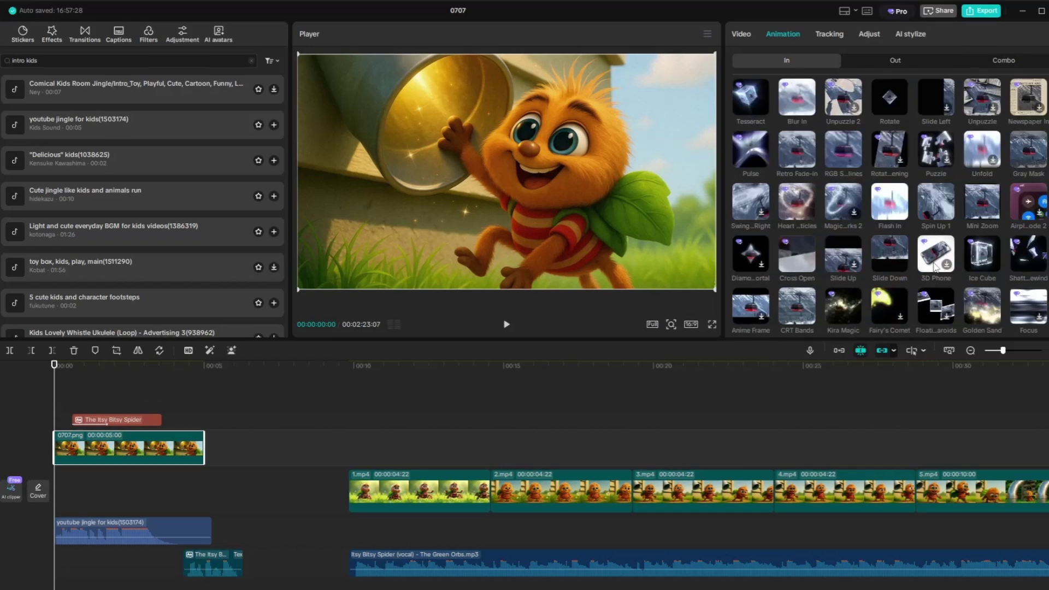
{"action": "left_click", "coordinate": [934, 266]}
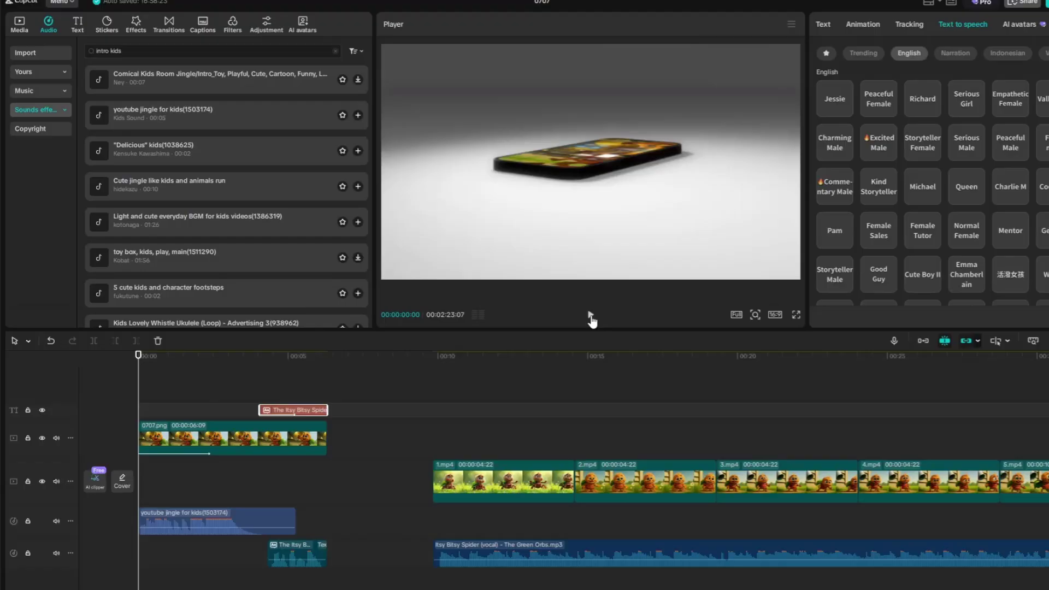
{"action": "left_click", "coordinate": [590, 317]}
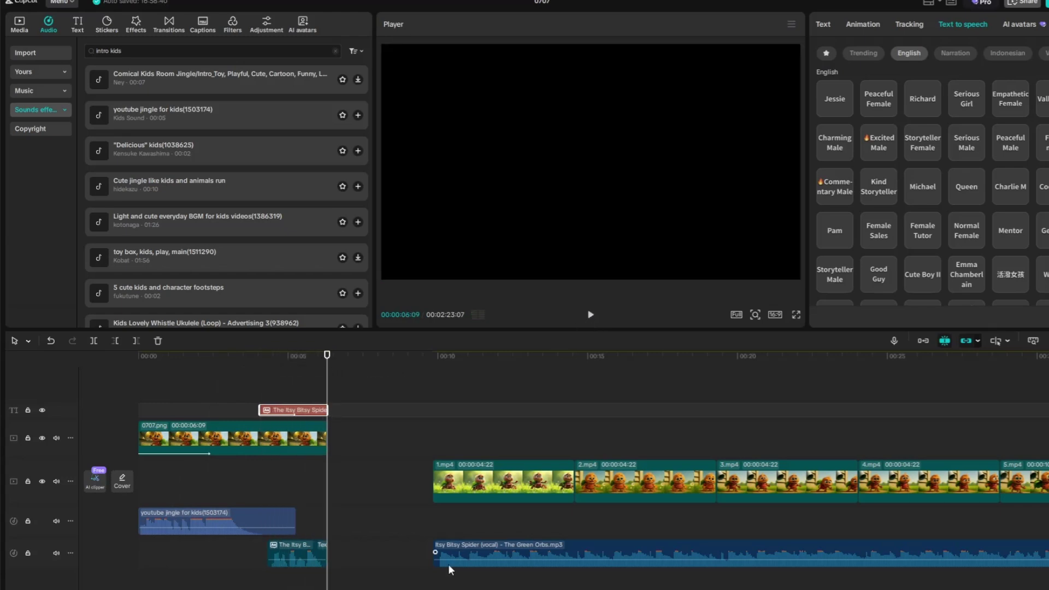
Trim the jingle, place the vocal song after it, and move 1.mp4 and 0707.png onto the main track
{"action": "left_click_drag", "start_coordinate": [448, 564], "coordinate": [343, 552]}
{"action": "left_click_drag", "start_coordinate": [492, 481], "coordinate": [386, 441]}
{"action": "left_click_drag", "start_coordinate": [295, 522], "coordinate": [268, 521]}
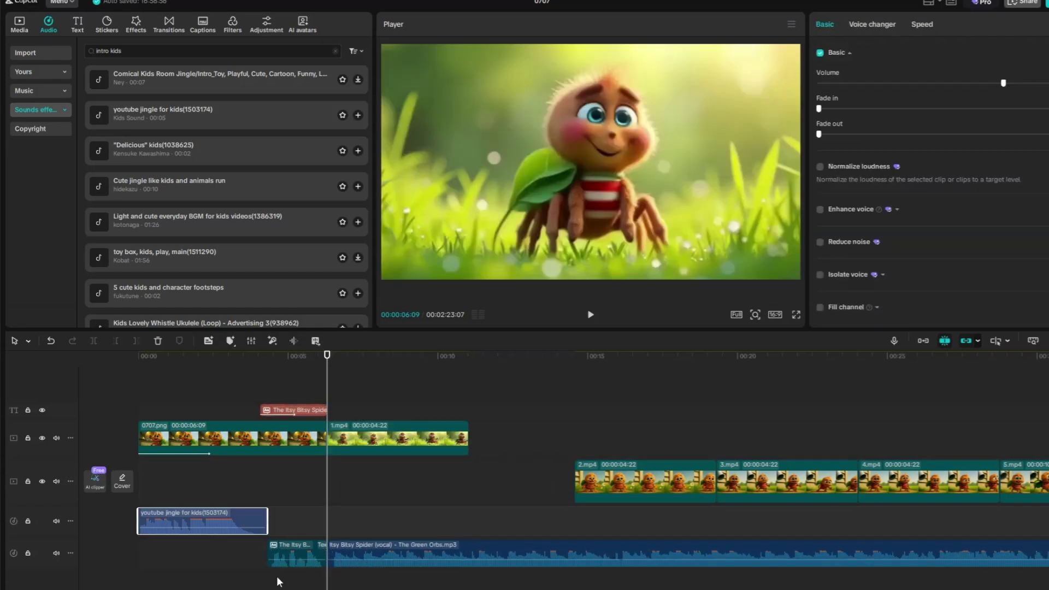
{"action": "left_click_drag", "start_coordinate": [295, 560], "coordinate": [359, 526]}
{"action": "left_click_drag", "start_coordinate": [503, 431], "coordinate": [359, 429]}
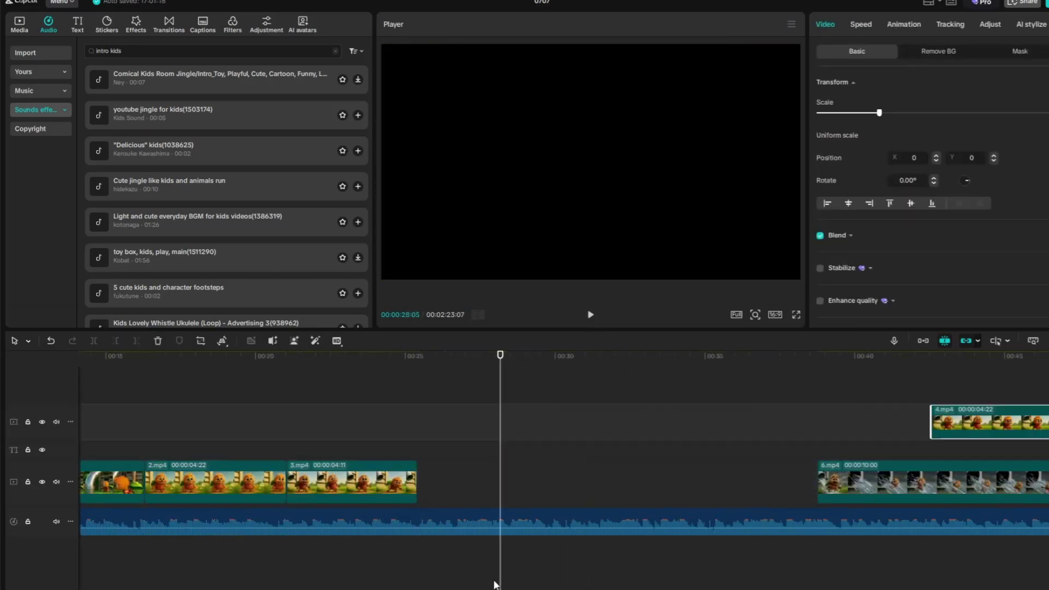
Play back the sequence and reposition clips such as 11.mp4 and 8.mp4
{"action": "left_click", "coordinate": [591, 315]}
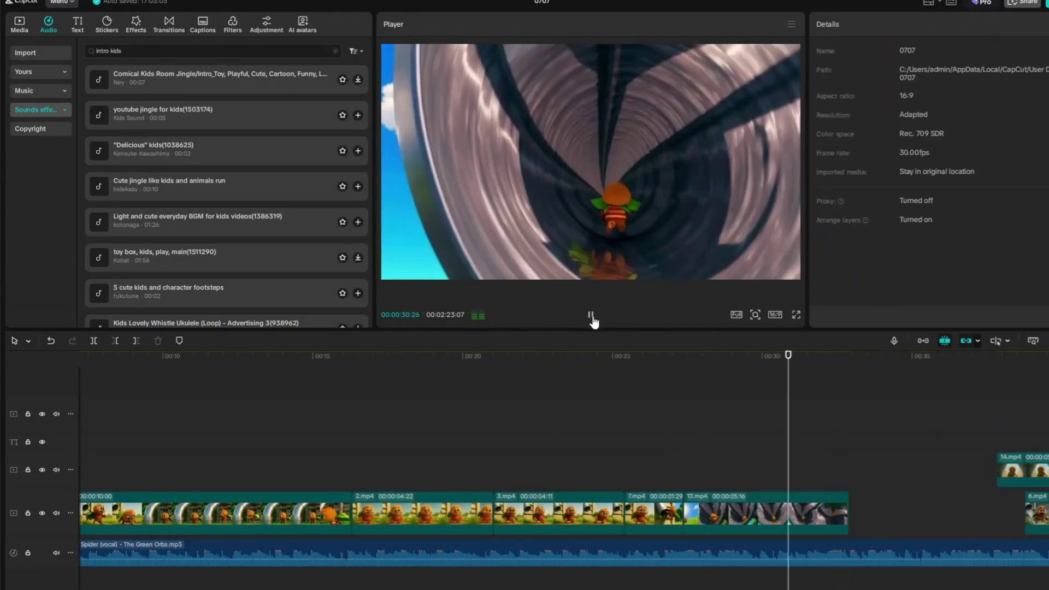
{"action": "left_click", "coordinate": [764, 513]}
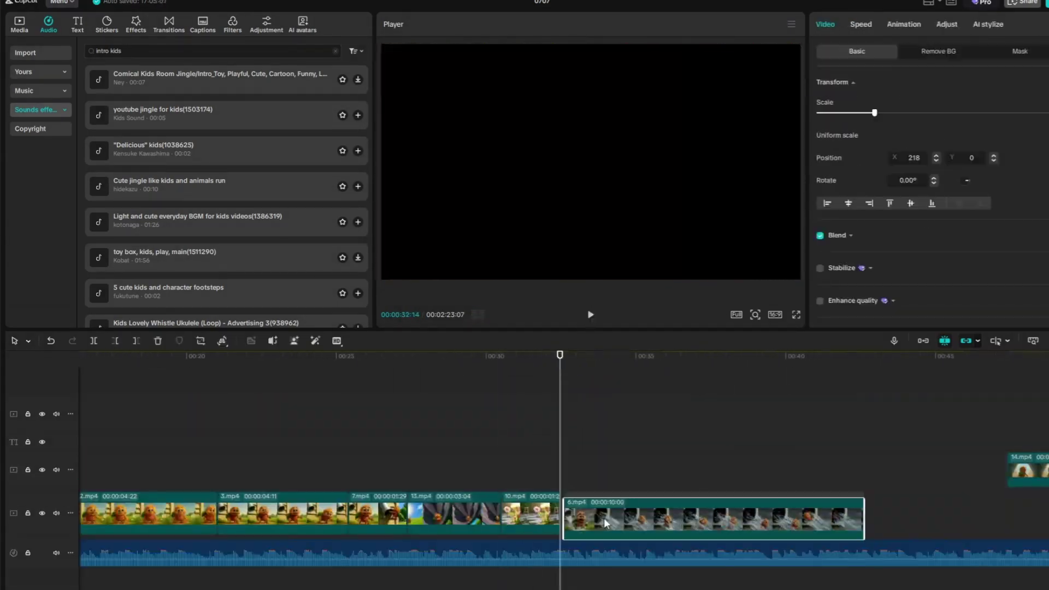
{"action": "left_click", "coordinate": [474, 501]}
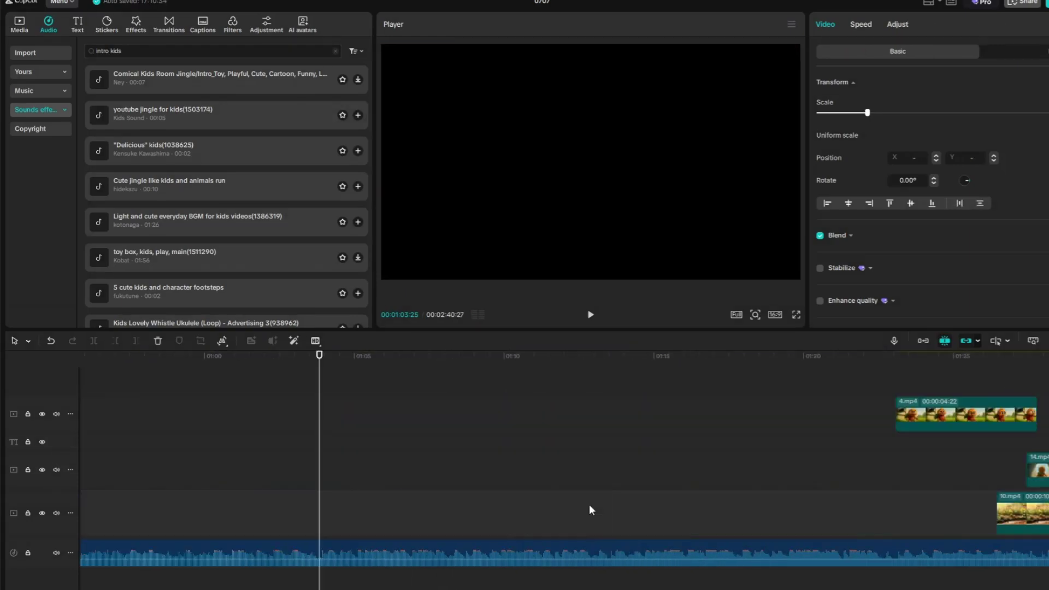
{"action": "left_click", "coordinate": [591, 315]}
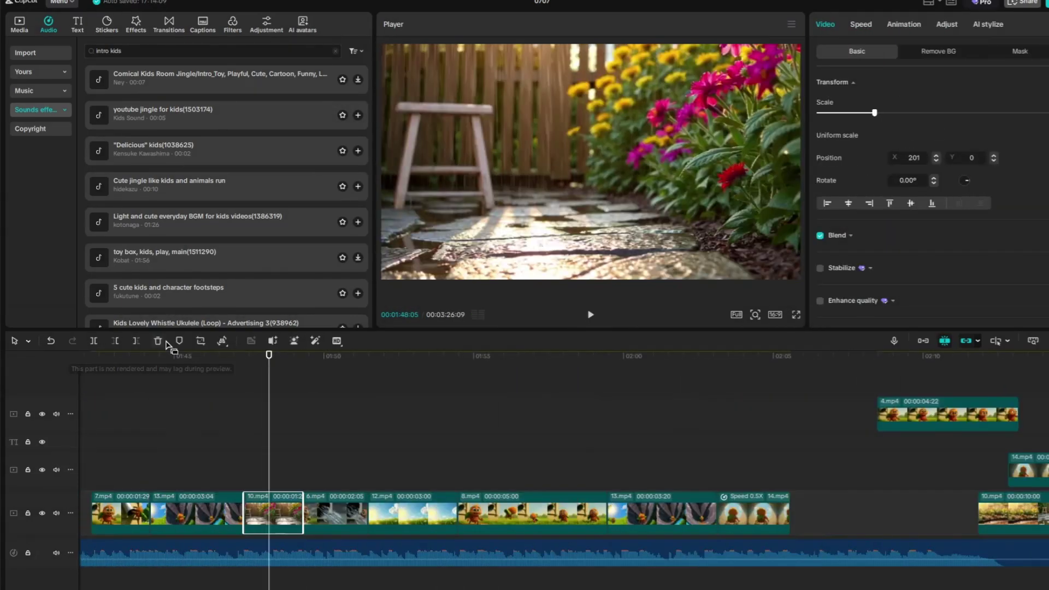
{"action": "left_click", "coordinate": [591, 315]}
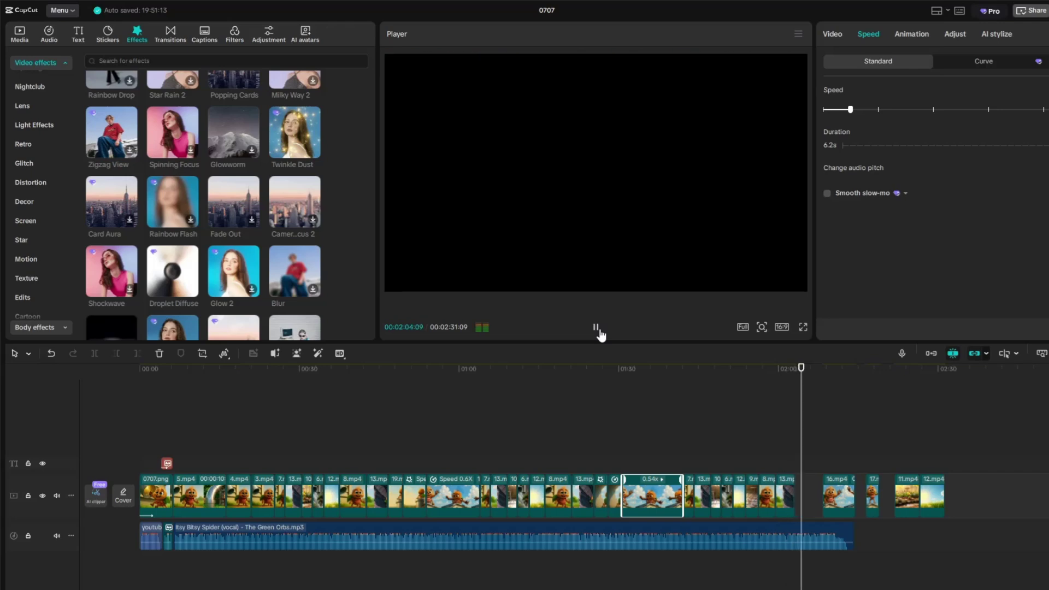
Close the end gap with 16.mp4 and 17.mp4, slowing 16.mp4 to about 0.59x
{"action": "left_click_drag", "start_coordinate": [832, 506], "coordinate": [803, 505]}
{"action": "left_click_drag", "start_coordinate": [872, 505], "coordinate": [846, 507]}
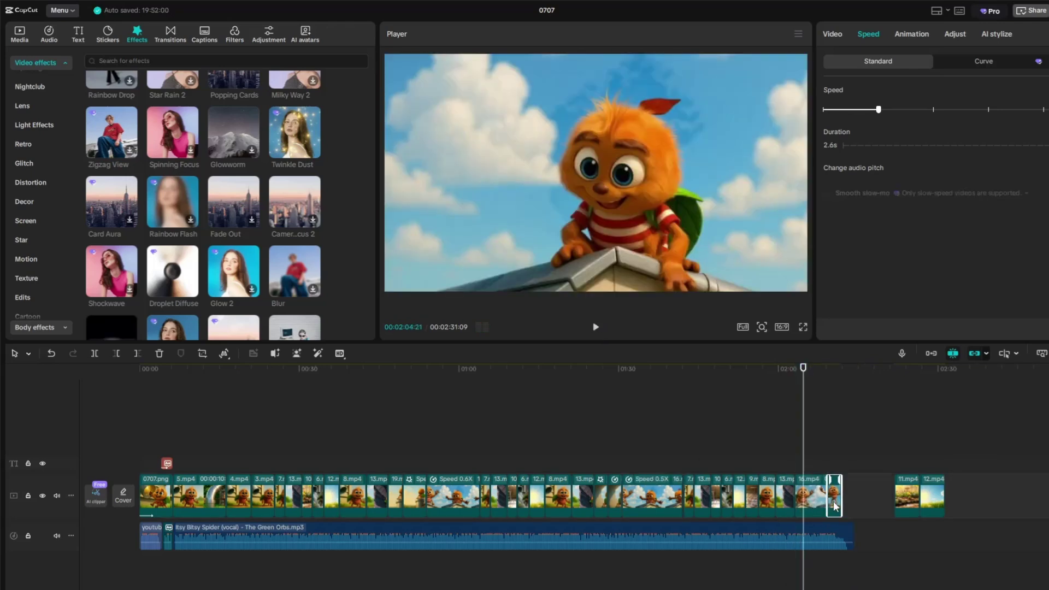
{"action": "left_click_drag", "start_coordinate": [868, 109], "coordinate": [850, 109]}
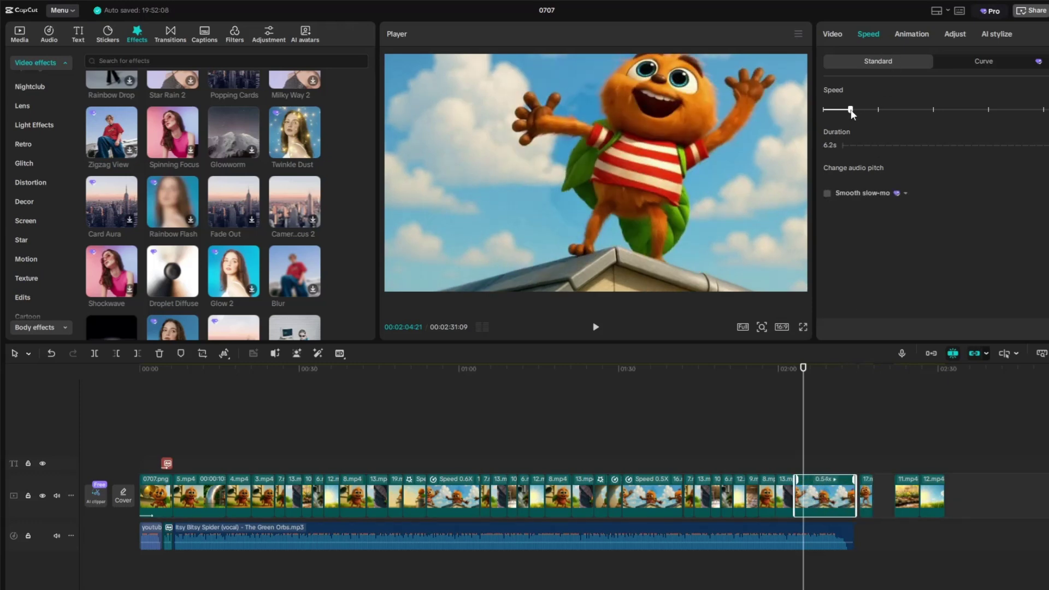
{"action": "left_click_drag", "start_coordinate": [866, 508], "coordinate": [860, 502]}
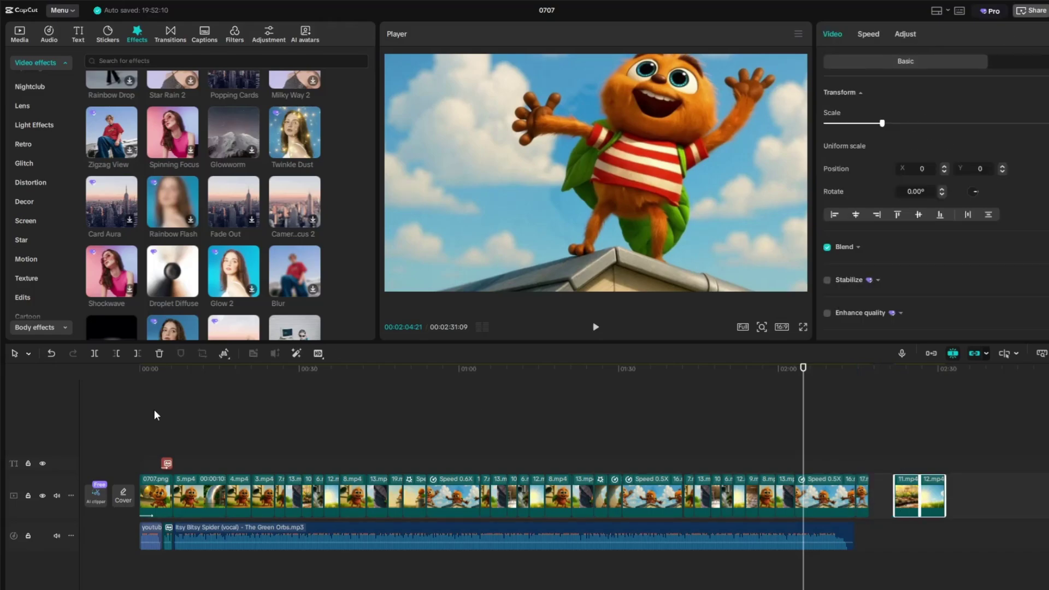
{"action": "left_click", "coordinate": [244, 459]}
Copy the lyric line 'The itsy bitsy spider' from the ChatGPT lyrics in Chrome
{"action": "key", "text": "alt+Tab"}
{"action": "scroll", "coordinate": [480, 354], "scroll_direction": "up", "scroll_amount": 3}
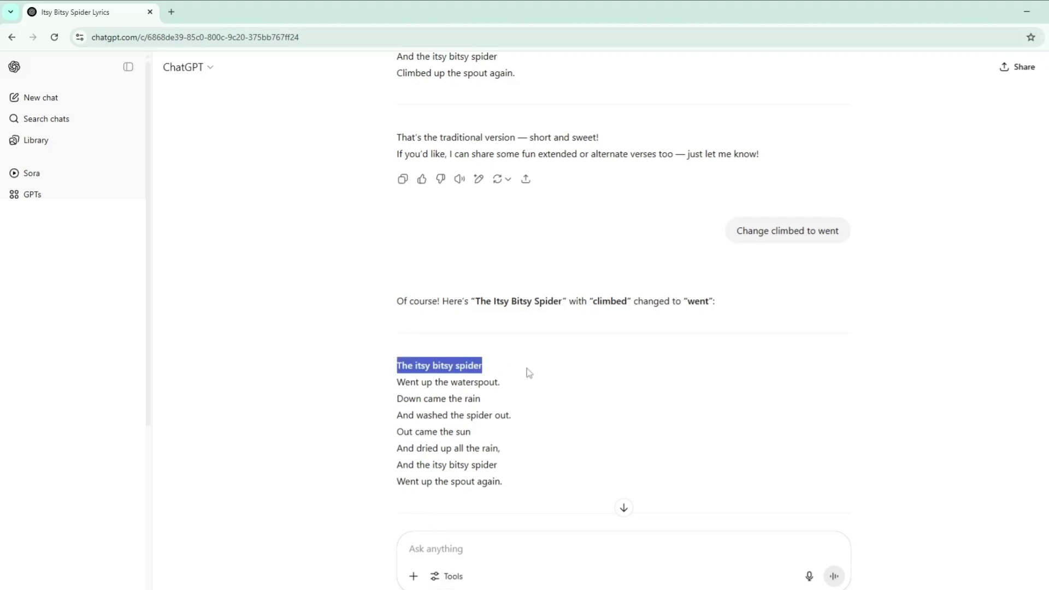
{"action": "right_click", "coordinate": [472, 364]}
{"action": "left_click", "coordinate": [488, 379]}
{"action": "key", "text": "alt+Tab"}
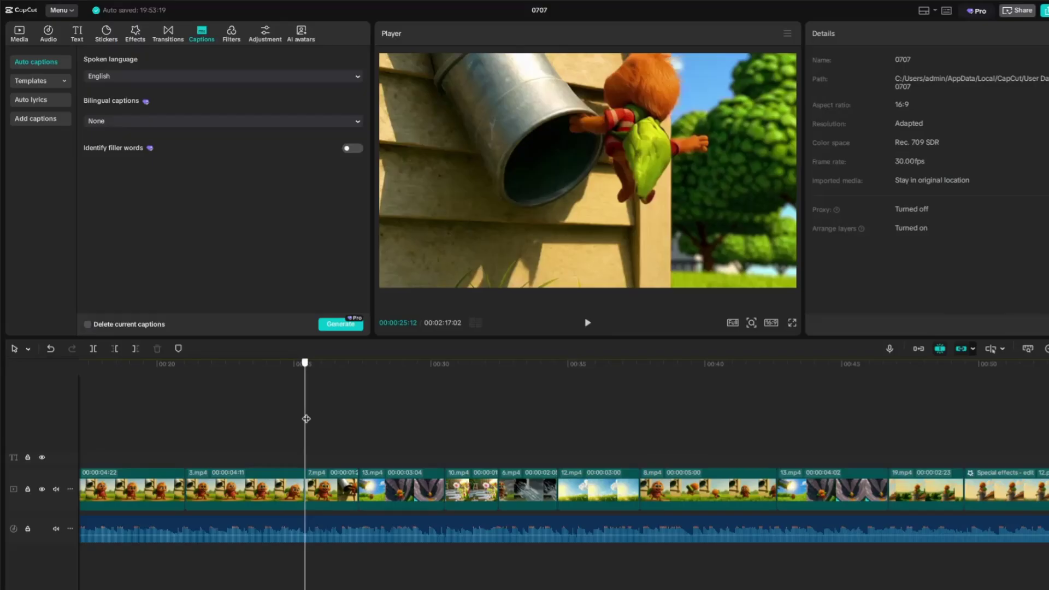
Add a text clip reading 'The itsy bitsy spider' at the bottom of the frame
{"action": "left_click", "coordinate": [77, 33]}
{"action": "left_click_drag", "start_coordinate": [87, 55], "coordinate": [304, 460]}
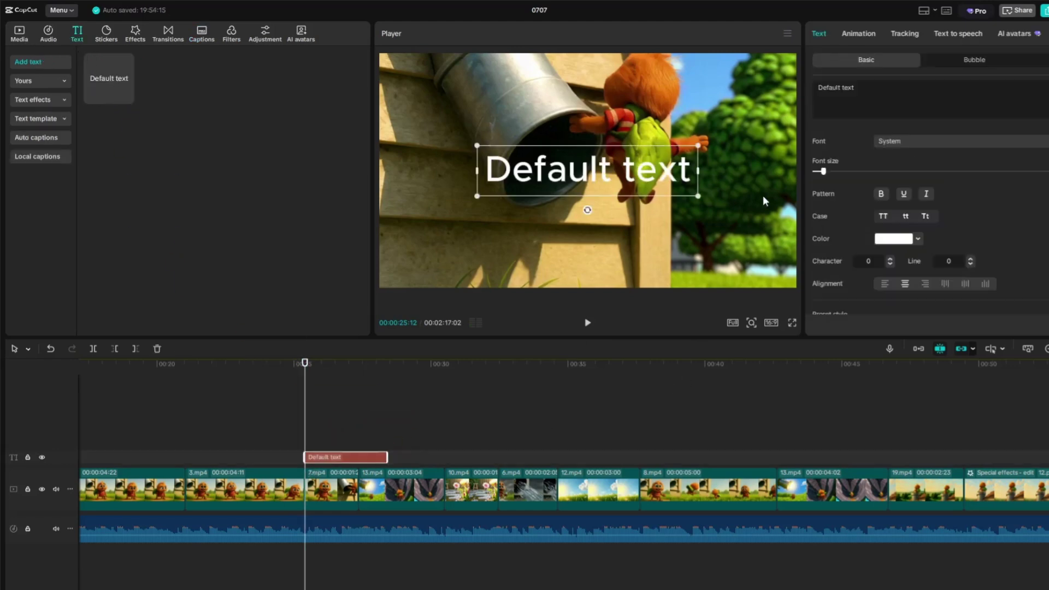
{"action": "key", "text": "ctrl+a"}
{"action": "key", "text": "BackSpace"}
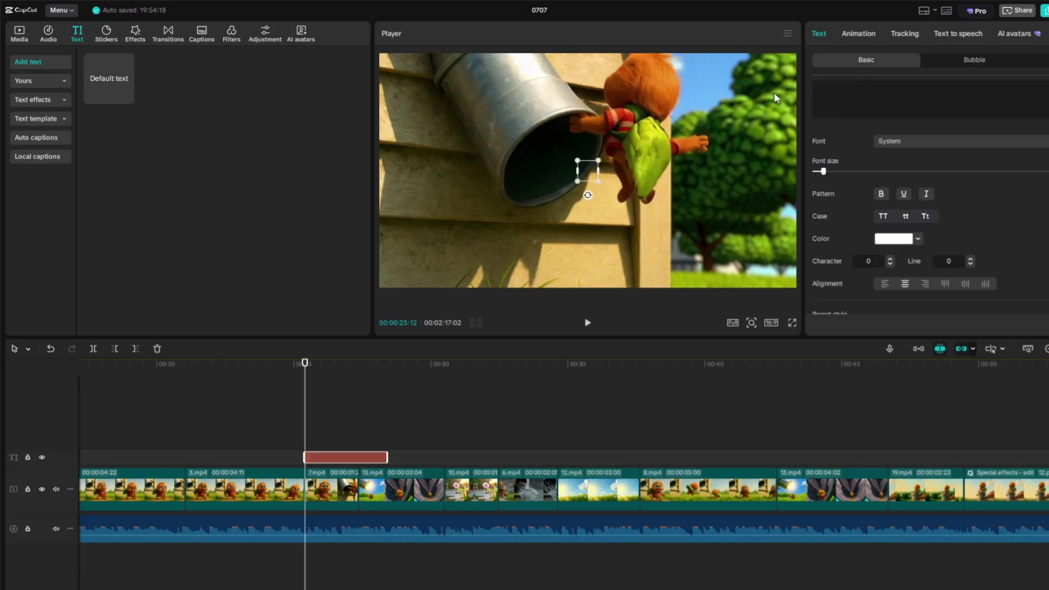
{"action": "type", "text": "The itsy bitsy spider"}
{"action": "left_click_drag", "start_coordinate": [734, 156], "coordinate": [734, 245]}
Give the caption rainbow outlined ART lettering and a 1.0s In animation
{"action": "left_click", "coordinate": [1048, 59]}
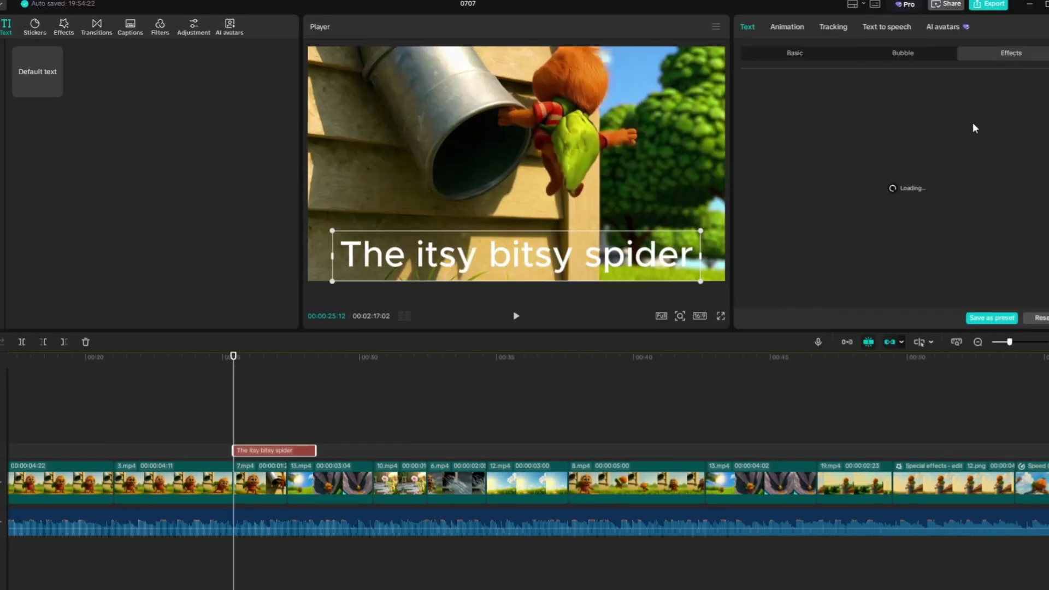
{"action": "left_click", "coordinate": [756, 266]}
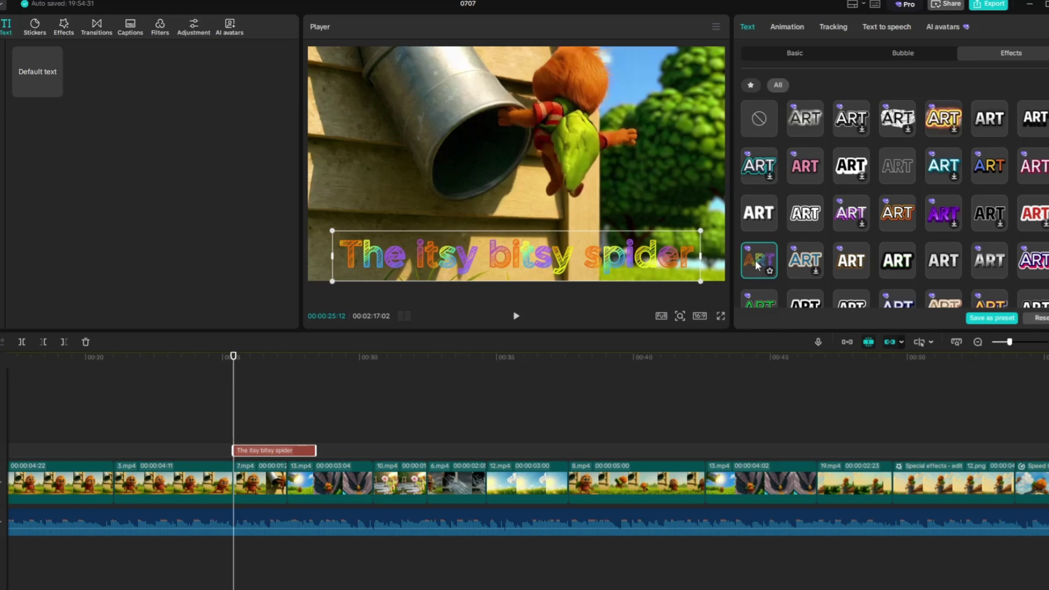
{"action": "left_click", "coordinate": [786, 27]}
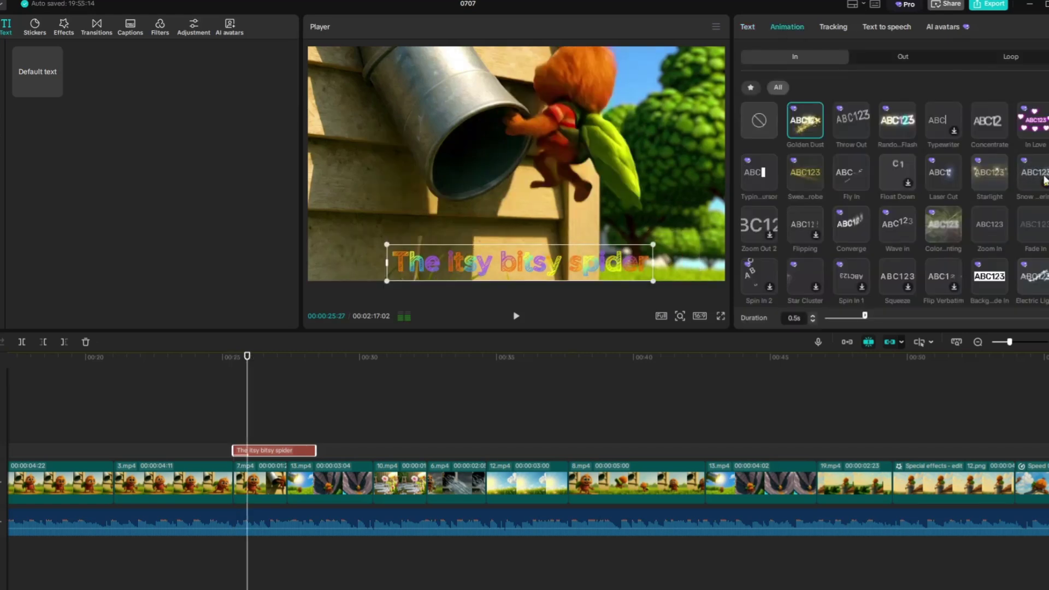
{"action": "left_click", "coordinate": [1033, 173]}
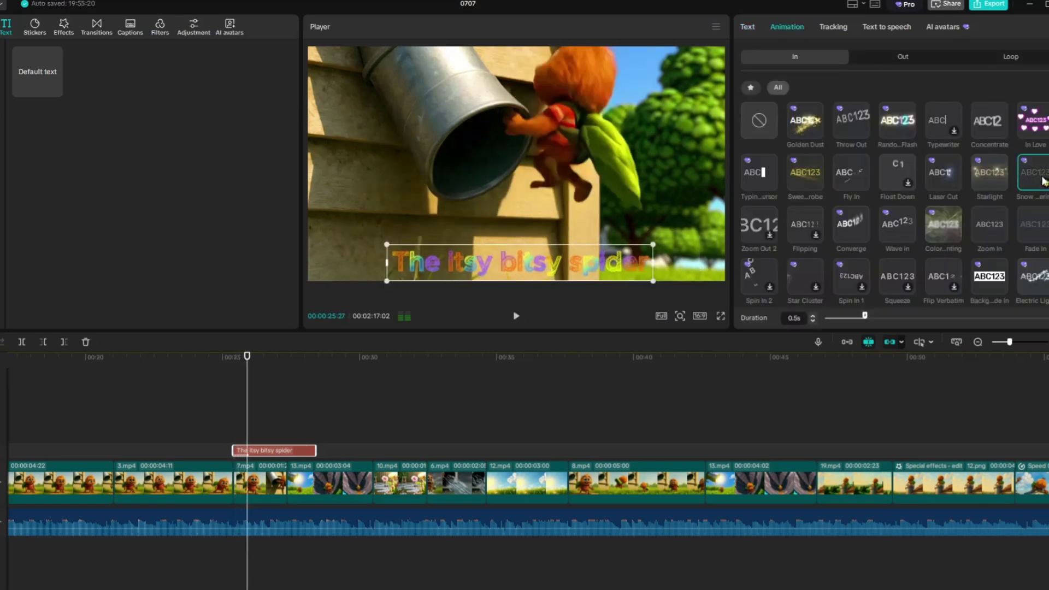
{"action": "left_click_drag", "start_coordinate": [864, 315], "coordinate": [902, 316]}
Trim the caption to end at the playhead and paste a copy after it
{"action": "key", "text": "space"}
{"action": "key", "text": "w"}
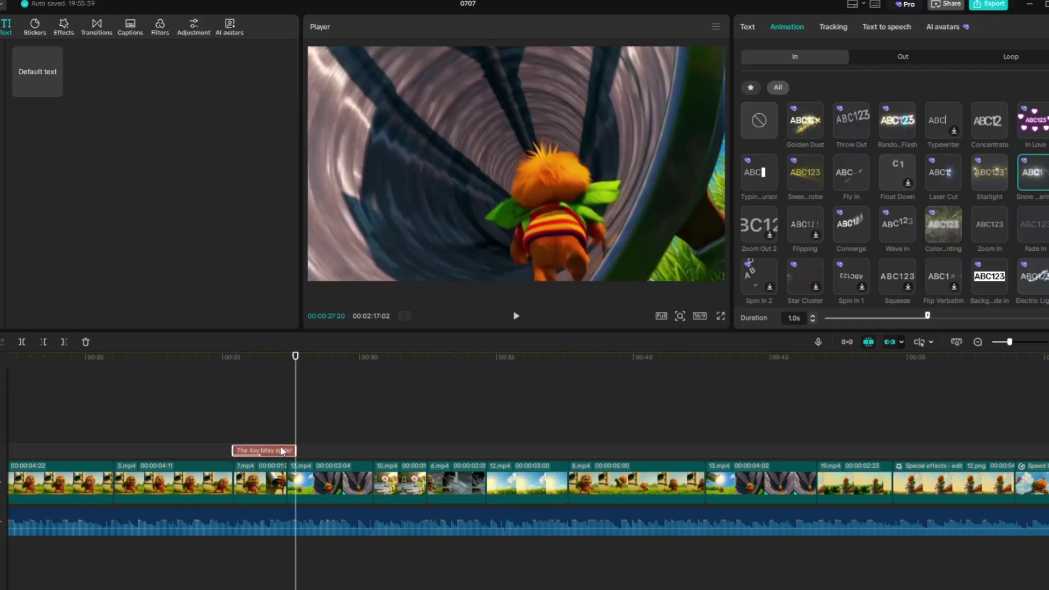
{"action": "right_click", "coordinate": [281, 450]}
{"action": "left_click", "coordinate": [316, 370]}
{"action": "left_click", "coordinate": [276, 404]}
{"action": "key", "text": "ctrl+v"}
Fill the second caption with 'Went up the waterspout.' copied from ChatGPT and preview it
{"action": "key", "text": "alt+Tab"}
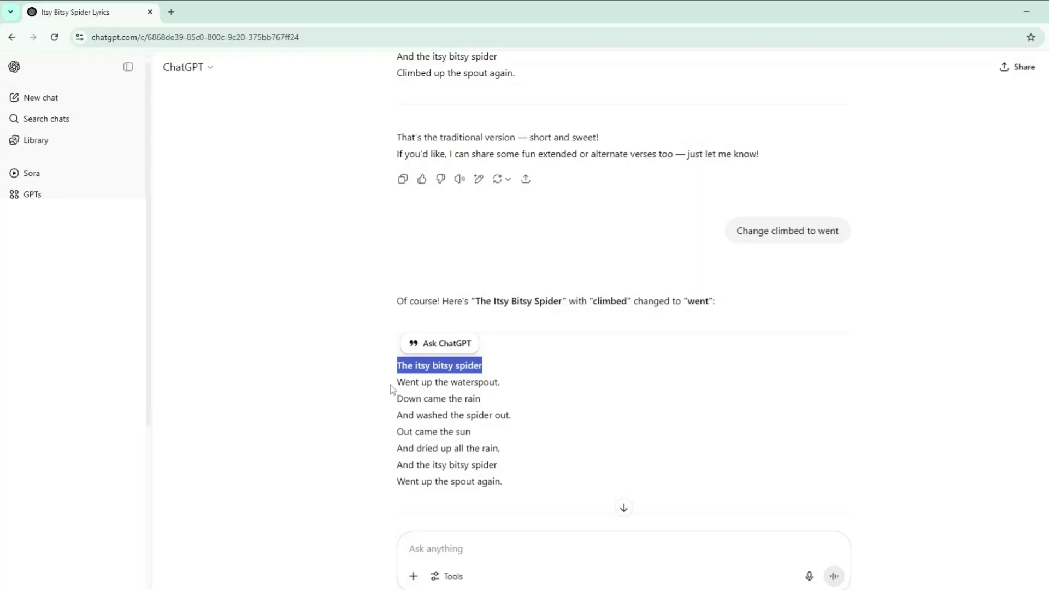
{"action": "left_click_drag", "start_coordinate": [396, 382], "coordinate": [503, 382]}
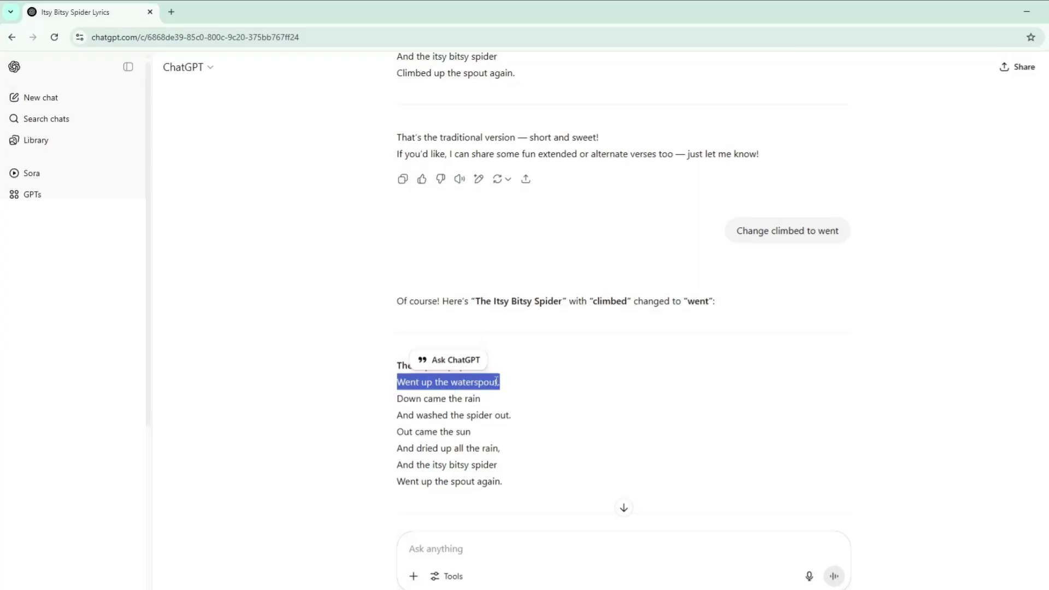
{"action": "right_click", "coordinate": [496, 381]}
{"action": "left_click", "coordinate": [528, 403]}
{"action": "key", "text": "alt+Tab"}
{"action": "left_click", "coordinate": [800, 87]}
{"action": "key", "text": "ctrl+a"}
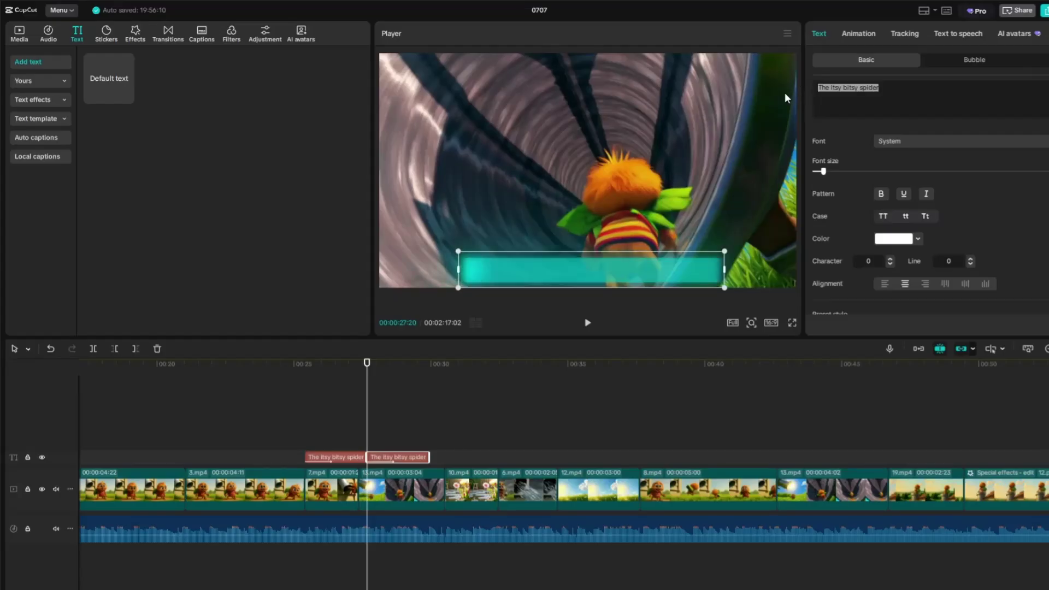
{"action": "key", "text": "ctrl+v"}
{"action": "left_click", "coordinate": [588, 323]}
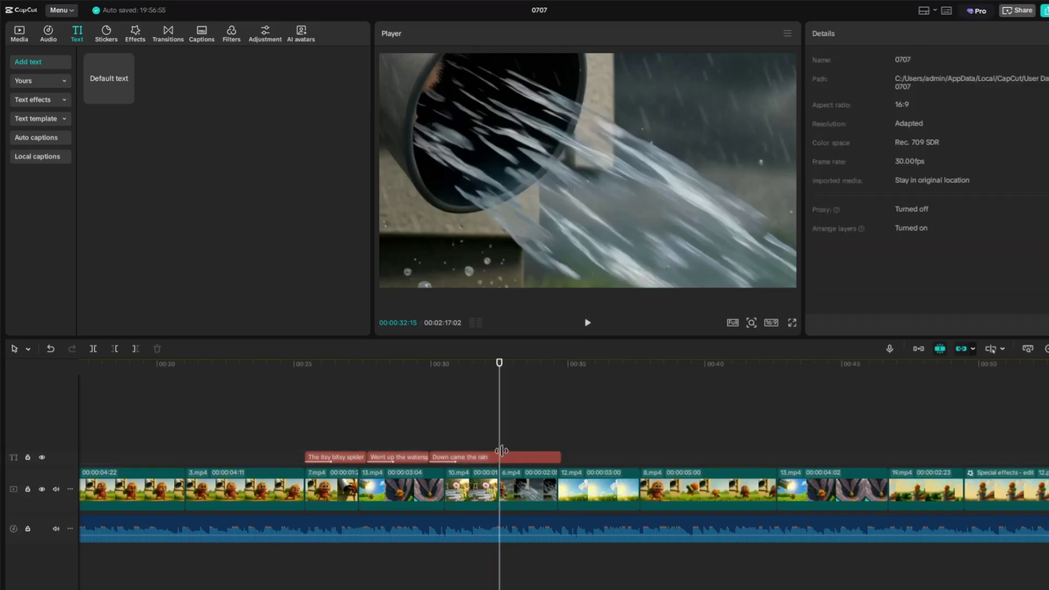
Fill the following caption clips with the next lyric lines, starting with 'Out came the sun'
{"action": "left_click", "coordinate": [502, 451]}
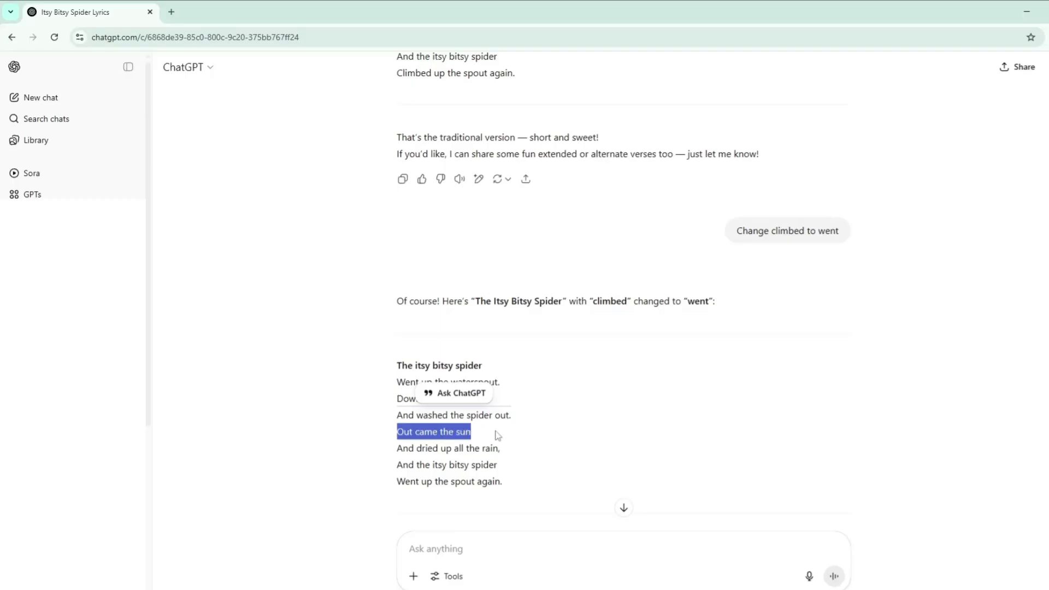
{"action": "right_click", "coordinate": [478, 440]}
{"action": "left_click", "coordinate": [481, 445]}
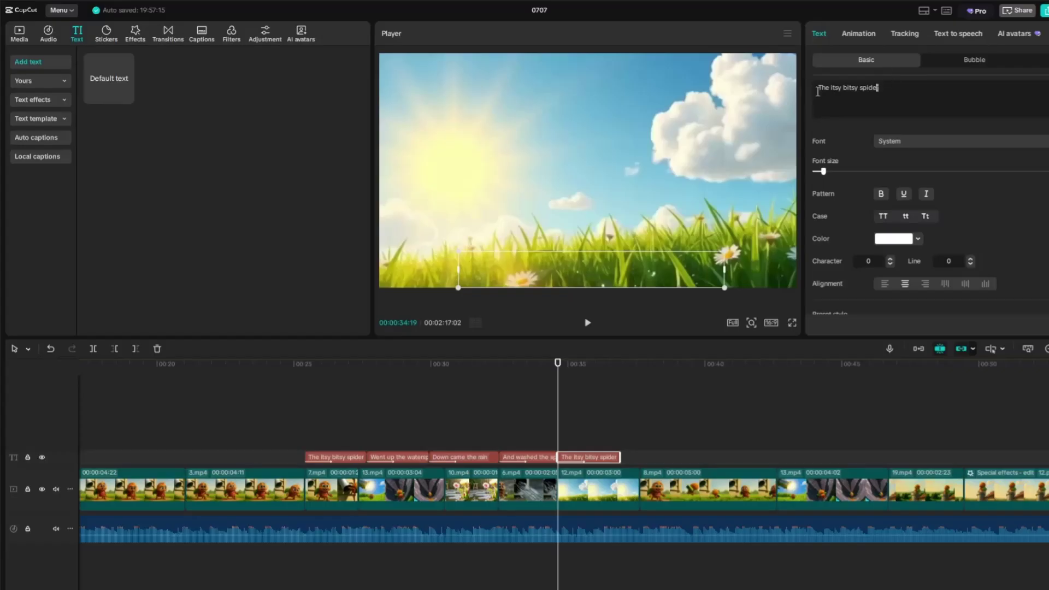
{"action": "key", "text": "ctrl+a"}
{"action": "key", "text": "ctrl+v"}
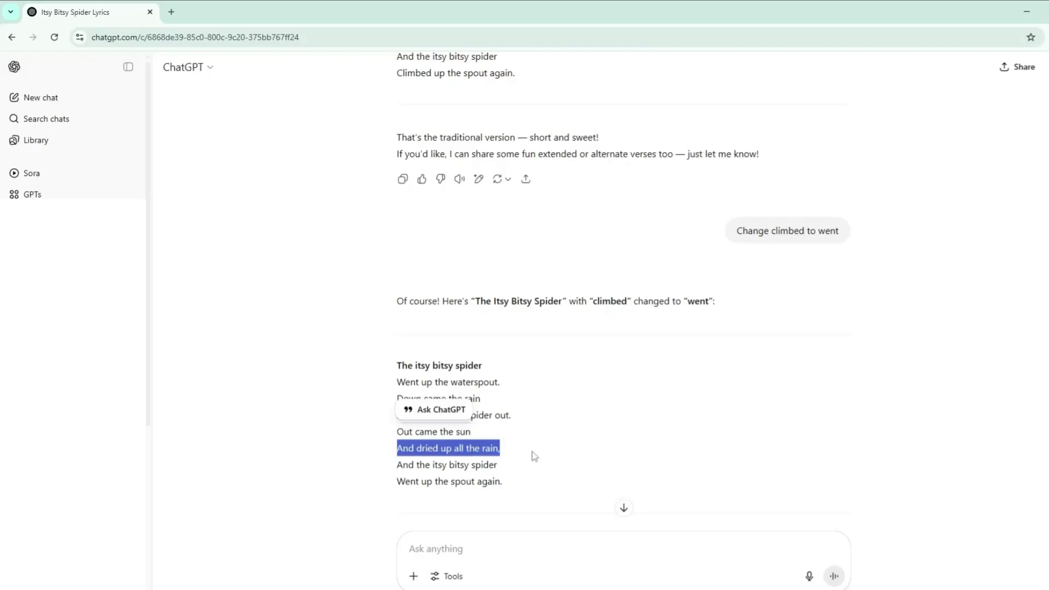
{"action": "right_click", "coordinate": [483, 452]}
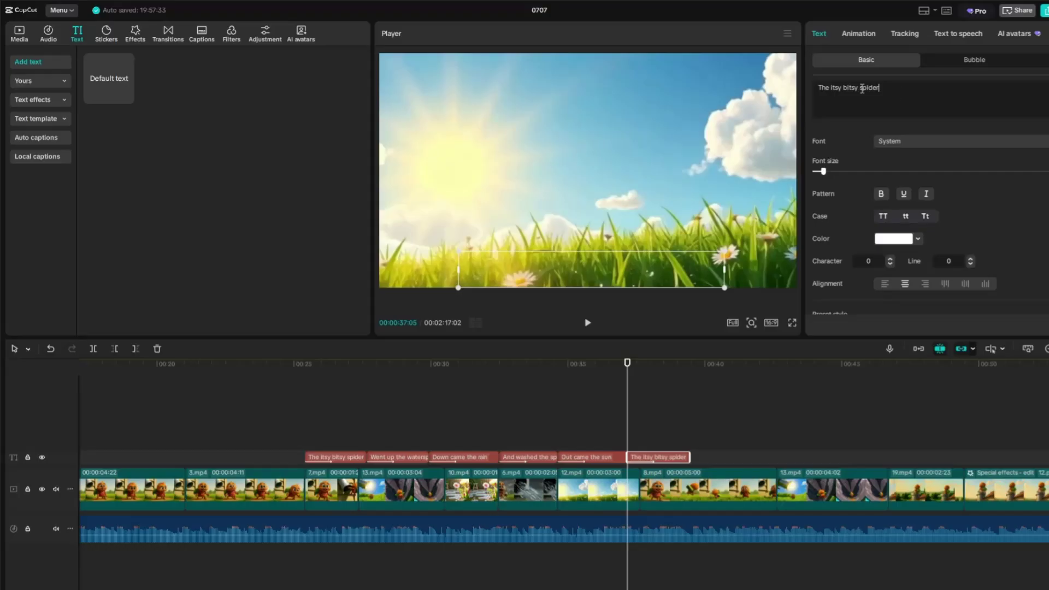
{"action": "left_click_drag", "start_coordinate": [878, 88], "coordinate": [810, 84]}
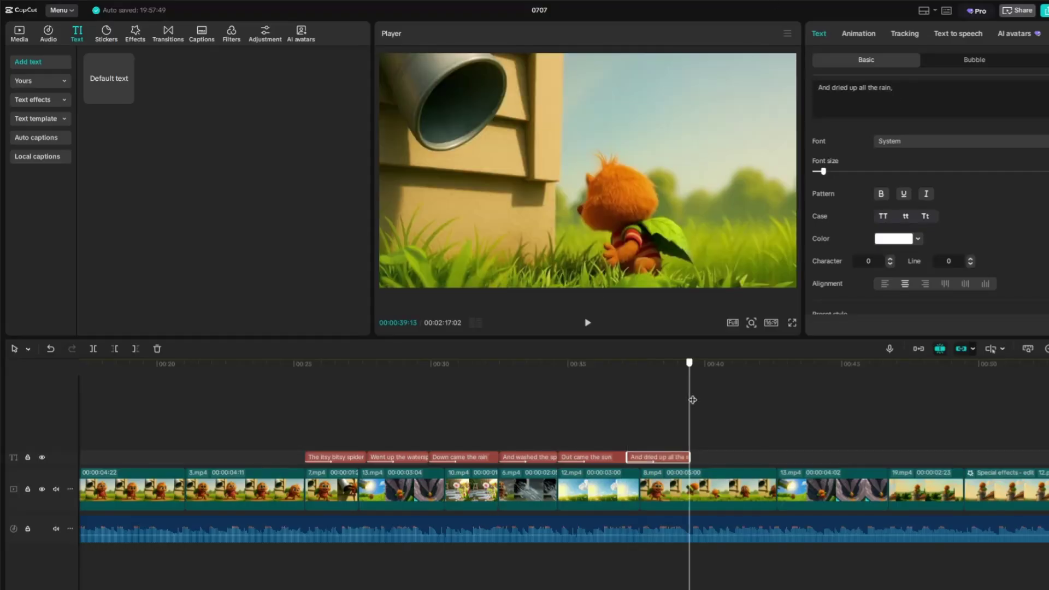
{"action": "key", "text": "ctrl+v"}
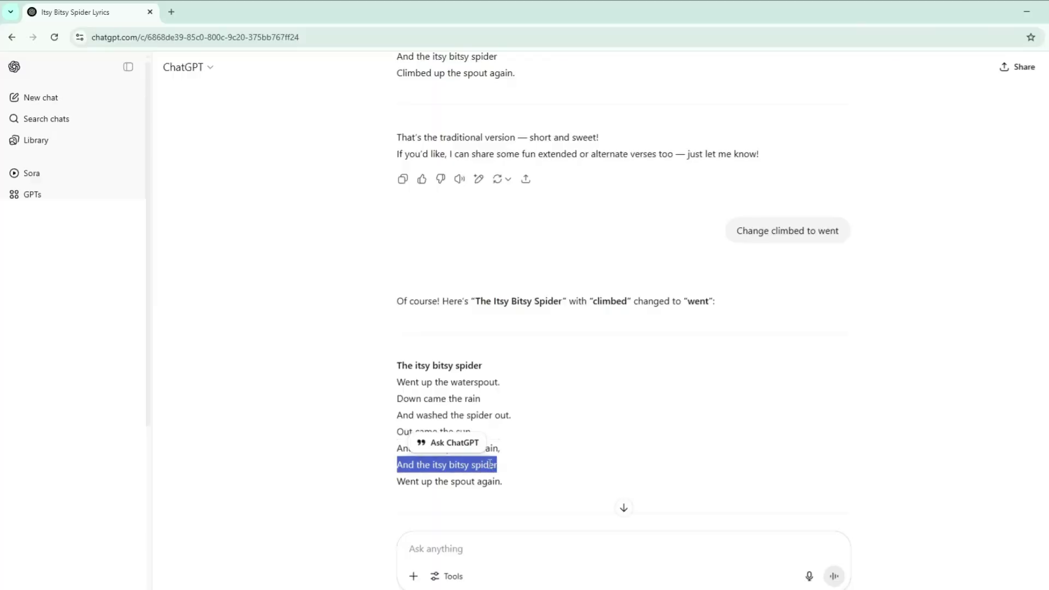
Add the 'And the itsy bitsy spider' and 'Went up the spout again.' captions, then select all eight
{"action": "right_click", "coordinate": [490, 463]}
{"action": "left_click_drag", "start_coordinate": [396, 480], "coordinate": [485, 479]}
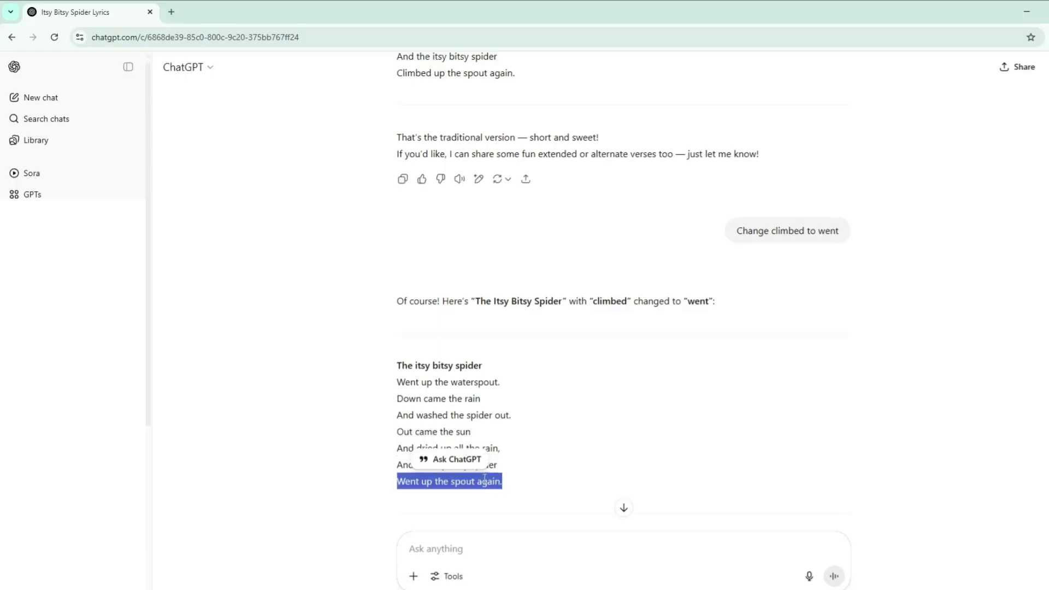
{"action": "right_click", "coordinate": [485, 478]}
{"action": "left_click", "coordinate": [510, 362]}
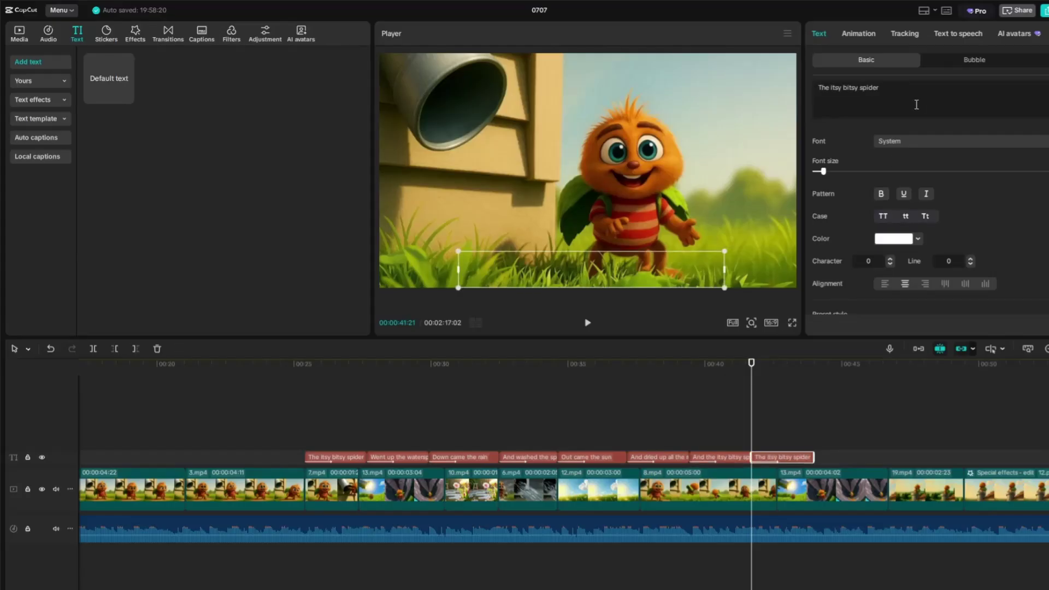
{"action": "key", "text": "ctrl+v"}
{"action": "left_click", "coordinate": [587, 325]}
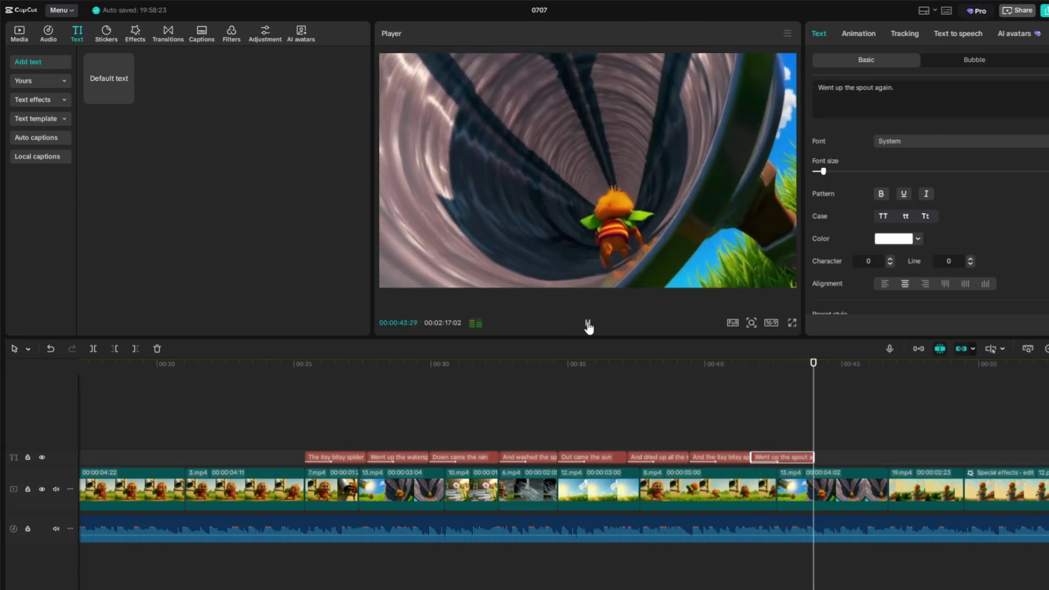
{"action": "left_click", "coordinate": [588, 327]}
{"action": "left_click_drag", "start_coordinate": [830, 459], "coordinate": [335, 457]}
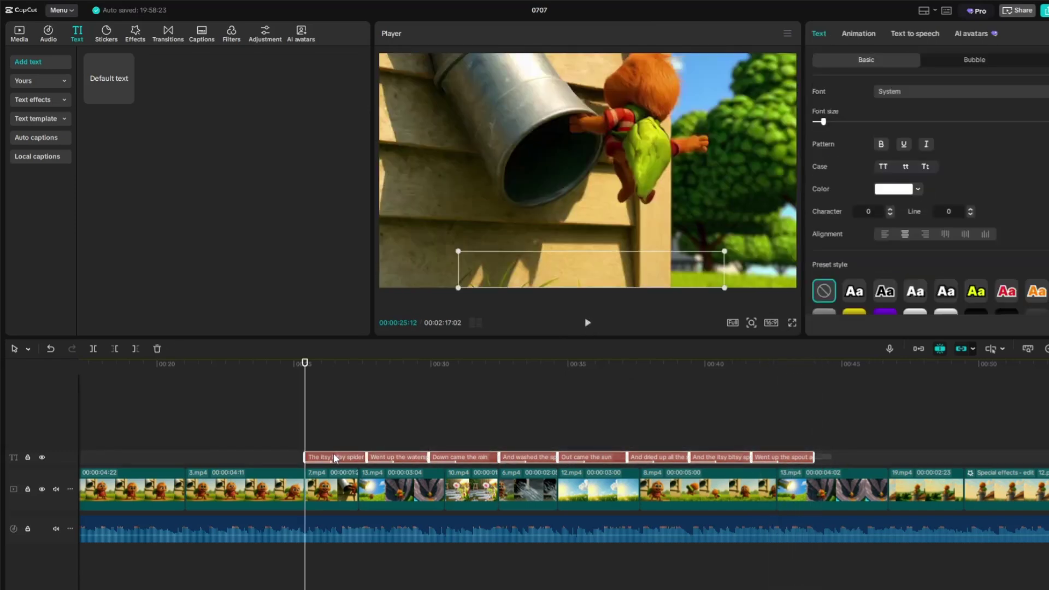
Copy the eight lyric captions and paste them at 01:03:25 and again further along
{"action": "right_click", "coordinate": [799, 461]}
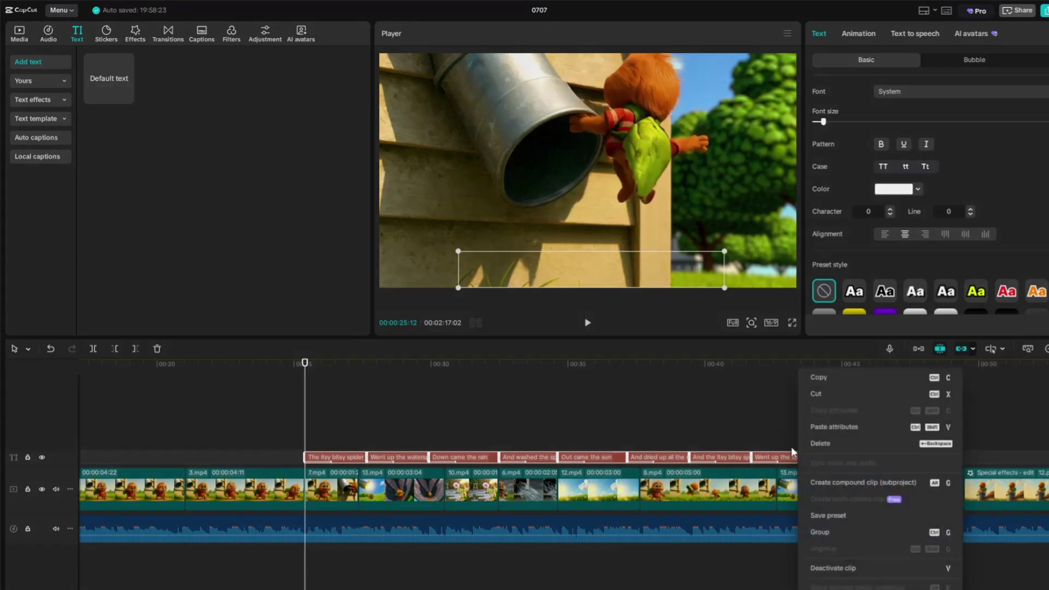
{"action": "left_click", "coordinate": [826, 378]}
{"action": "scroll", "coordinate": [499, 566], "scroll_direction": "right", "scroll_amount": 5}
{"action": "scroll", "coordinate": [546, 481], "scroll_direction": "right", "scroll_amount": 3}
{"action": "left_click", "coordinate": [574, 415]}
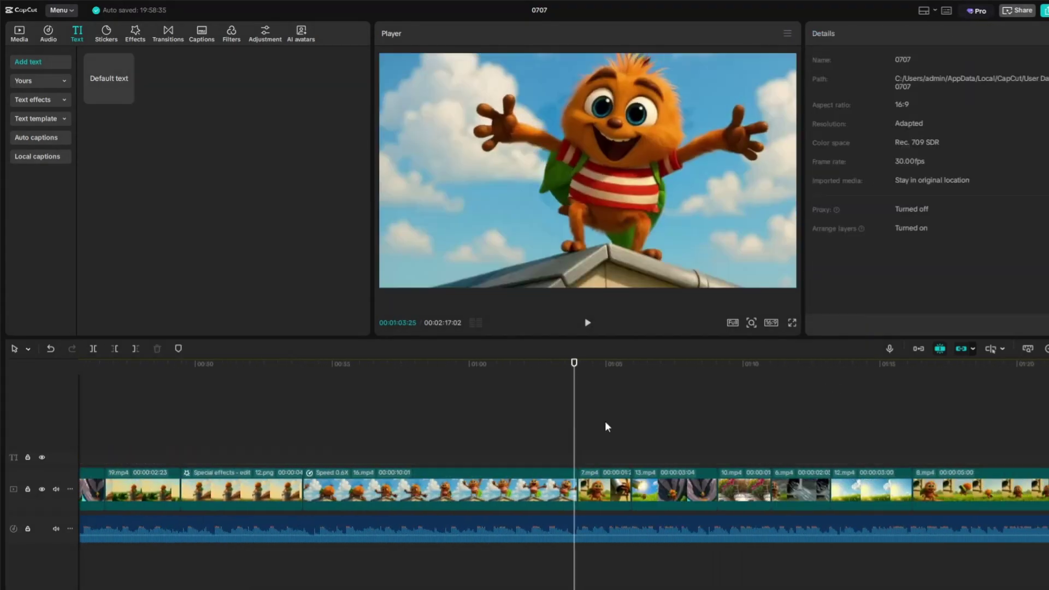
{"action": "key", "text": "ctrl+v"}
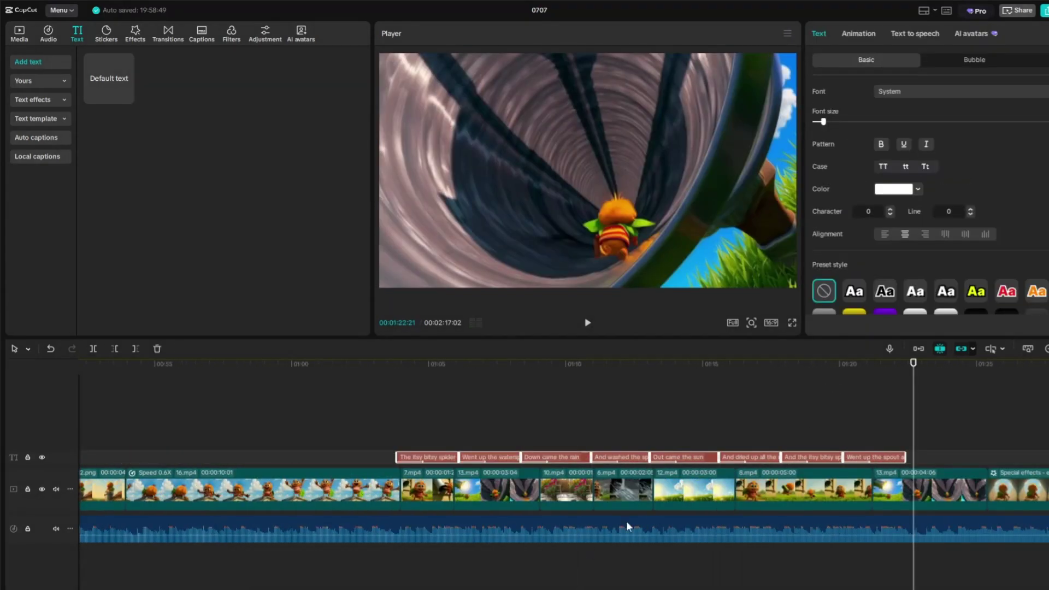
{"action": "scroll", "coordinate": [564, 481], "scroll_direction": "right", "scroll_amount": 7}
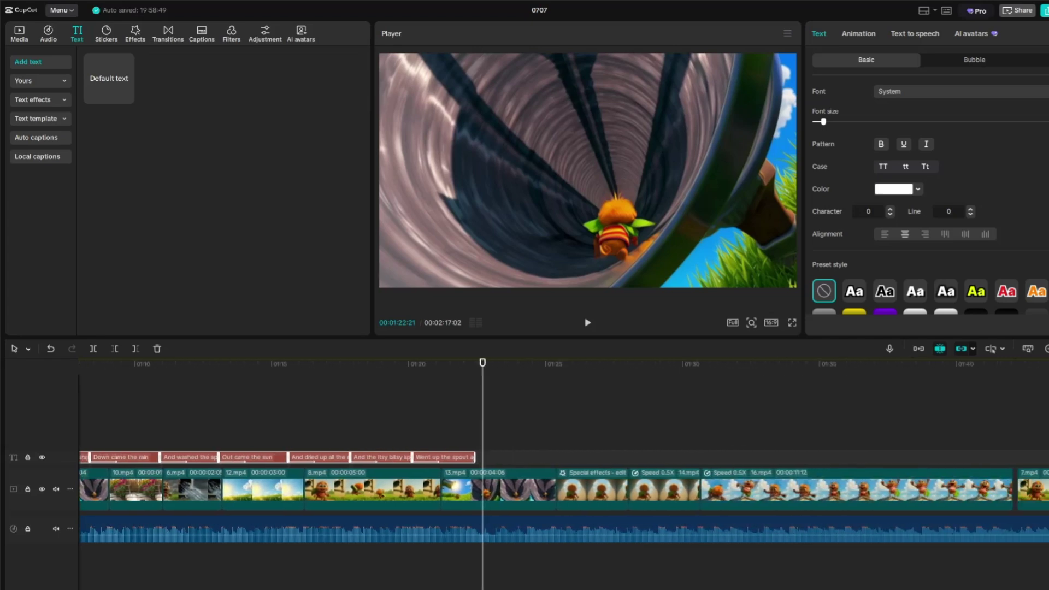
{"action": "left_click", "coordinate": [678, 411]}
{"action": "key", "text": "ctrl+v"}
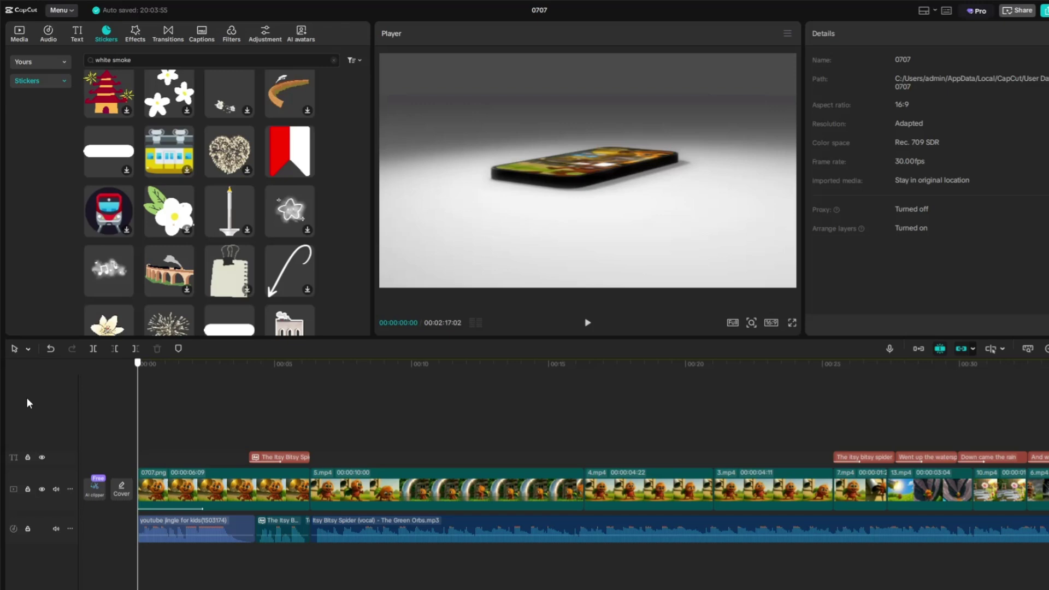
{"action": "left_click", "coordinate": [585, 322]}
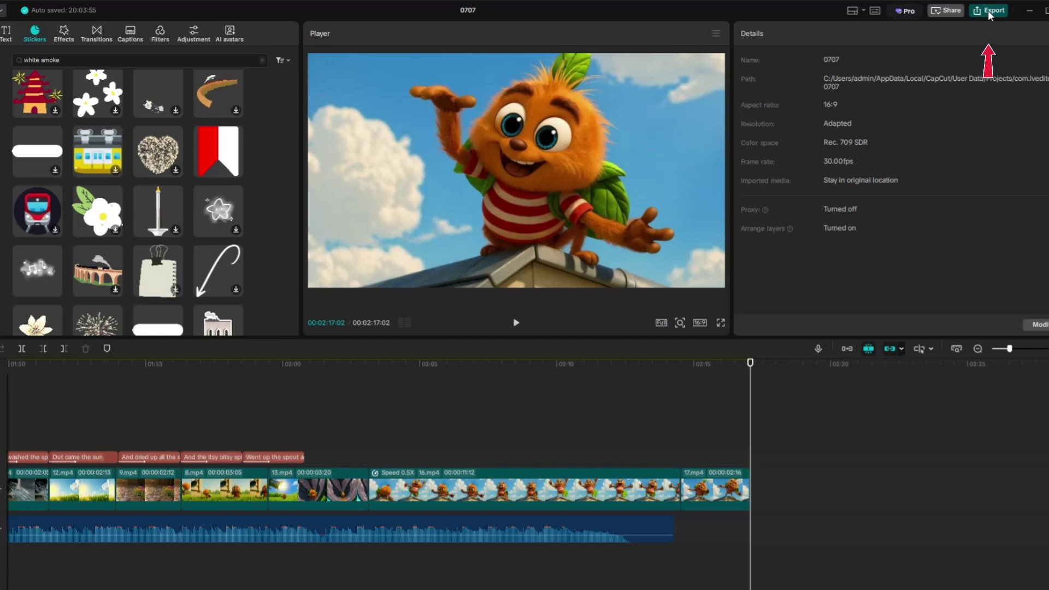
Export the video as 'Itsy Bitsy Spider' in 1080P MP4 to the Desktop
{"action": "left_click", "coordinate": [987, 11]}
{"action": "double_click", "coordinate": [567, 147]}
{"action": "type", "text": "Itsy Bitsy Spider"}
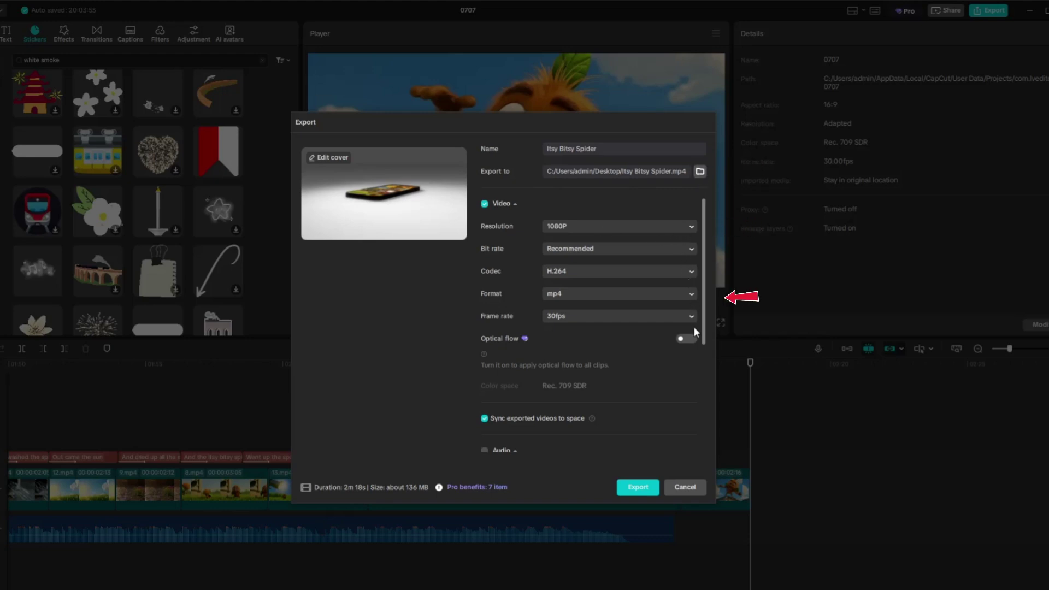
{"action": "left_click", "coordinate": [638, 487]}
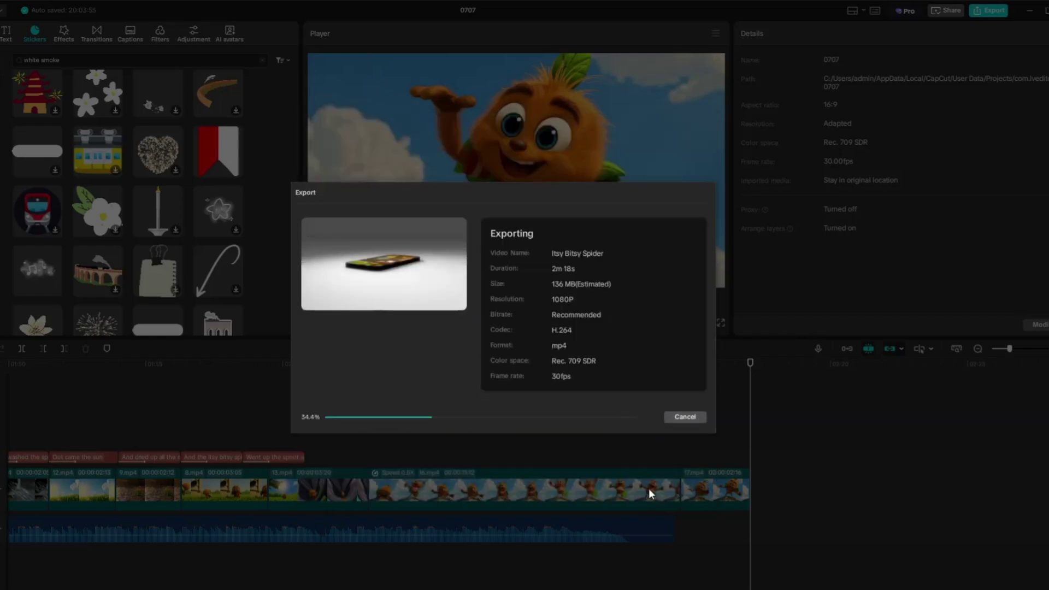